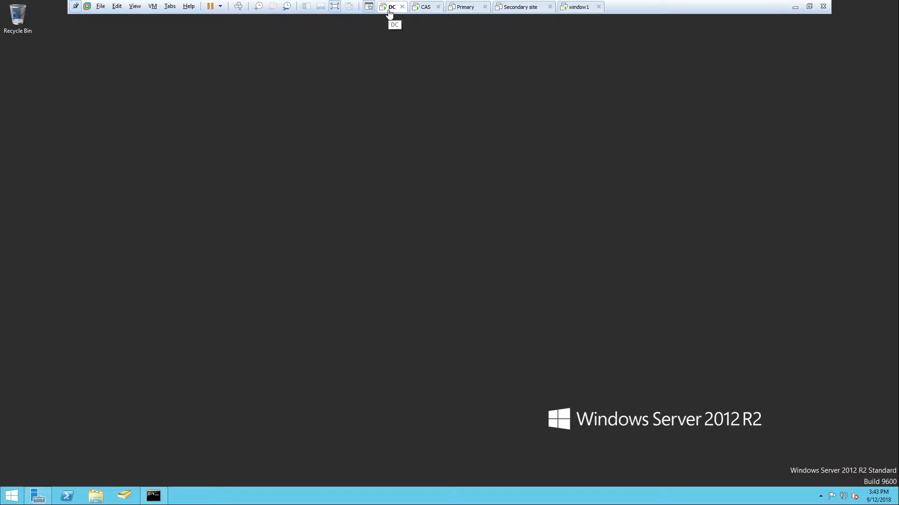
{"action": "left_click", "coordinate": [425, 11]}
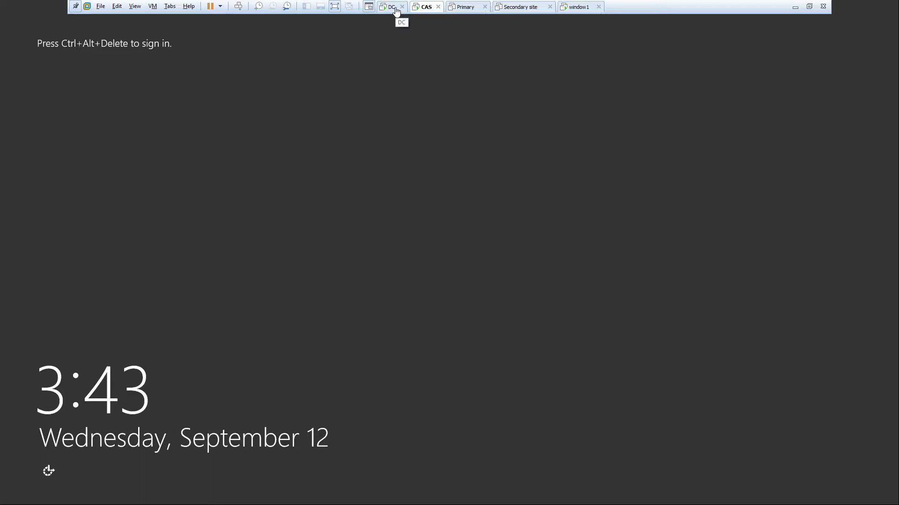
{"action": "left_click", "coordinate": [394, 9]}
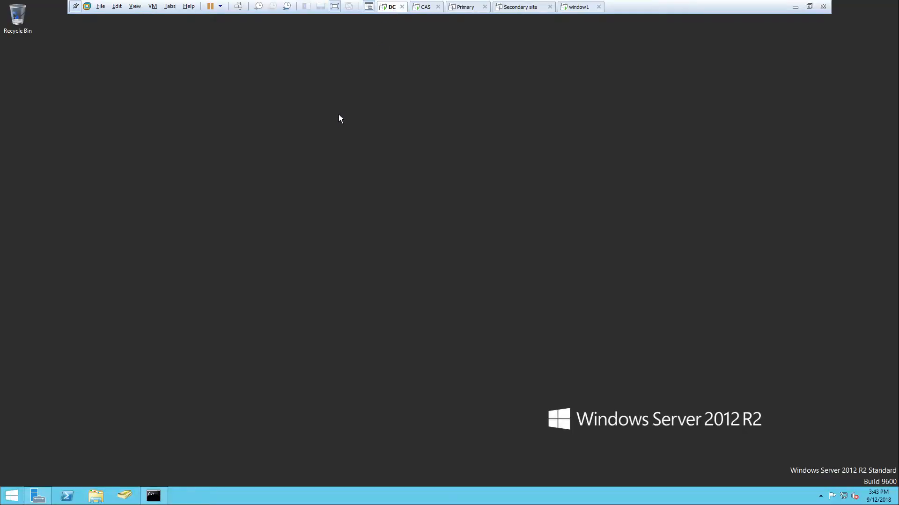
{"action": "right_click", "coordinate": [291, 155]}
{"action": "left_click", "coordinate": [306, 180]}
{"action": "right_click", "coordinate": [316, 180]}
{"action": "left_click", "coordinate": [342, 202]}
Open Server Manager on the DC virtual machine
{"action": "left_click", "coordinate": [37, 495]}
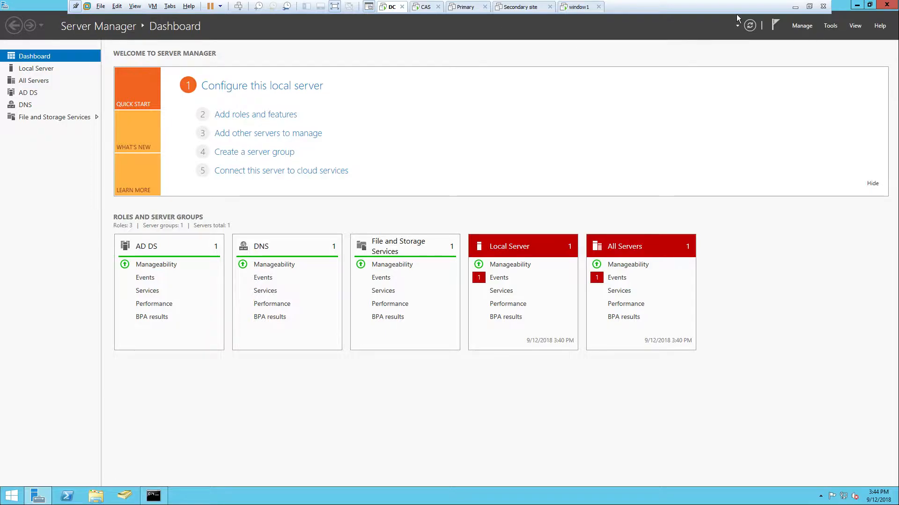
{"action": "left_click", "coordinate": [796, 7]}
{"action": "left_click", "coordinate": [287, 496]}
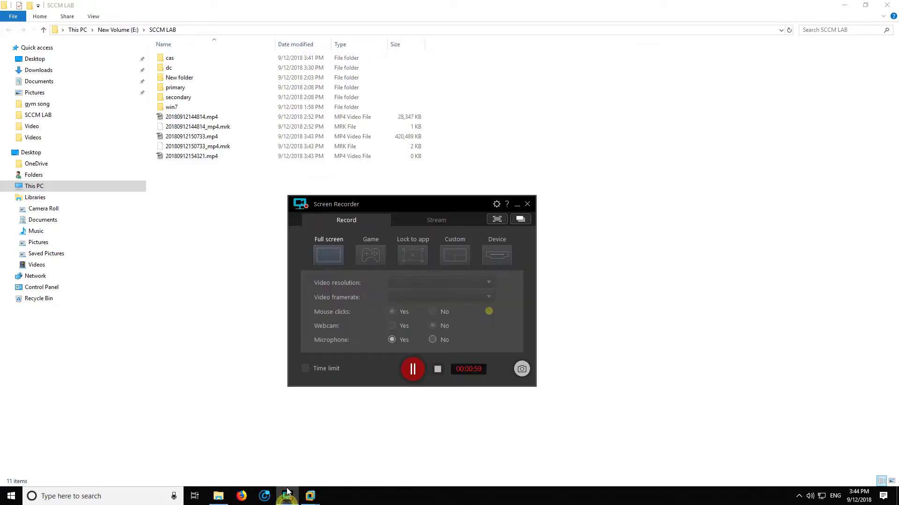
{"action": "left_click", "coordinate": [420, 372]}
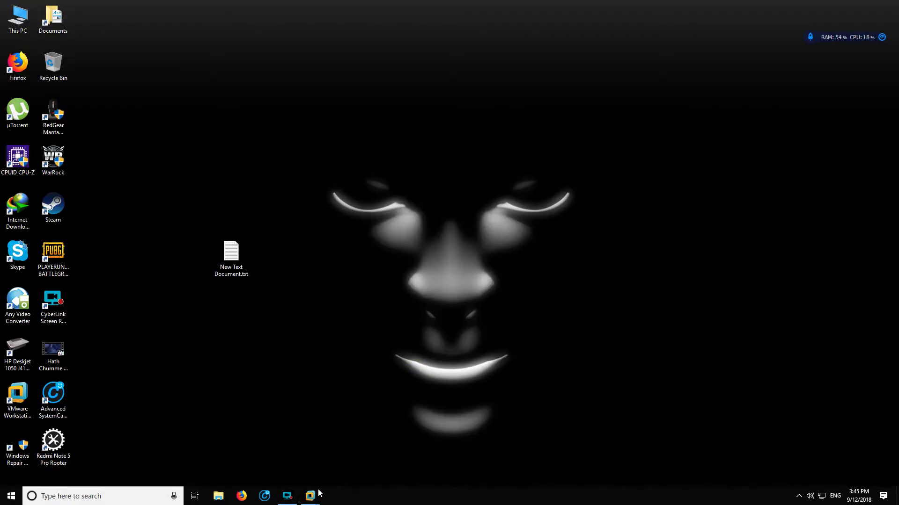
{"action": "mouse_move", "coordinate": [310, 496]}
{"action": "left_click", "coordinate": [133, 433]}
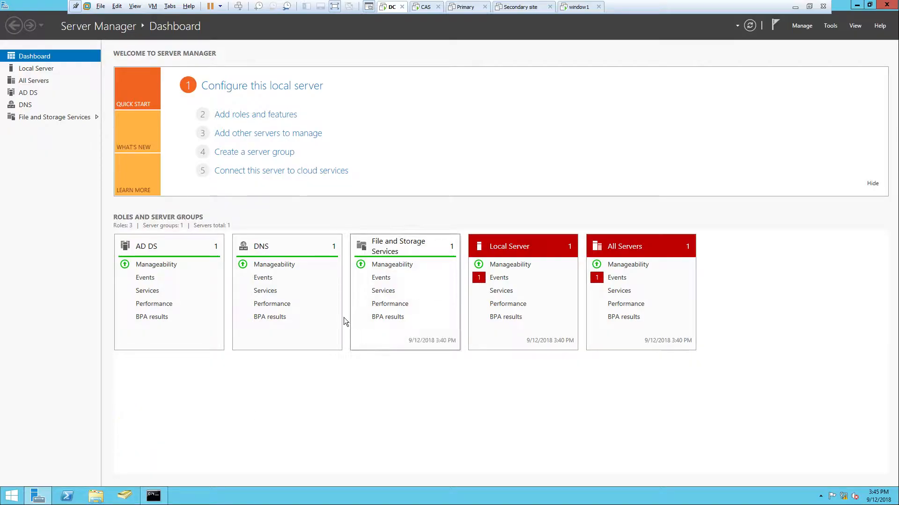
Open the ADSI Edit console from Server Manager and maximize its window
{"action": "left_click", "coordinate": [836, 27]}
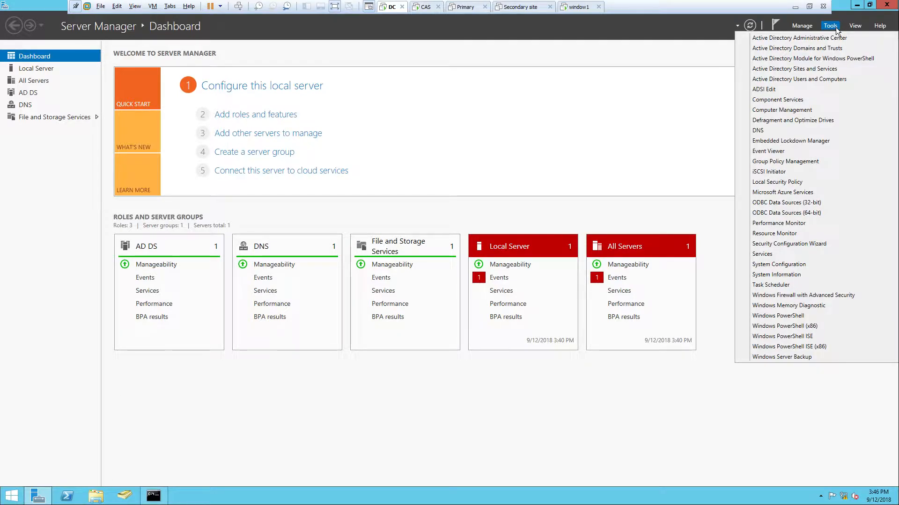
{"action": "left_click", "coordinate": [785, 91]}
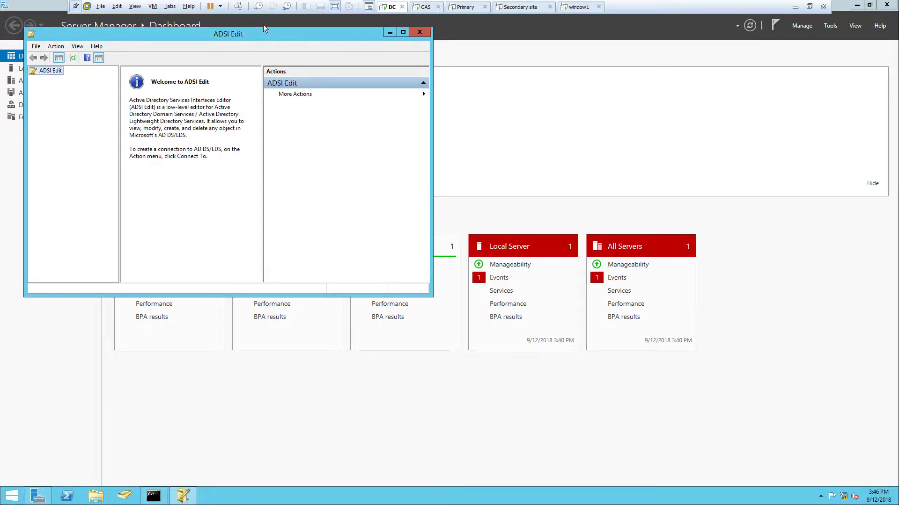
{"action": "left_click_drag", "start_coordinate": [259, 32], "coordinate": [386, 47]}
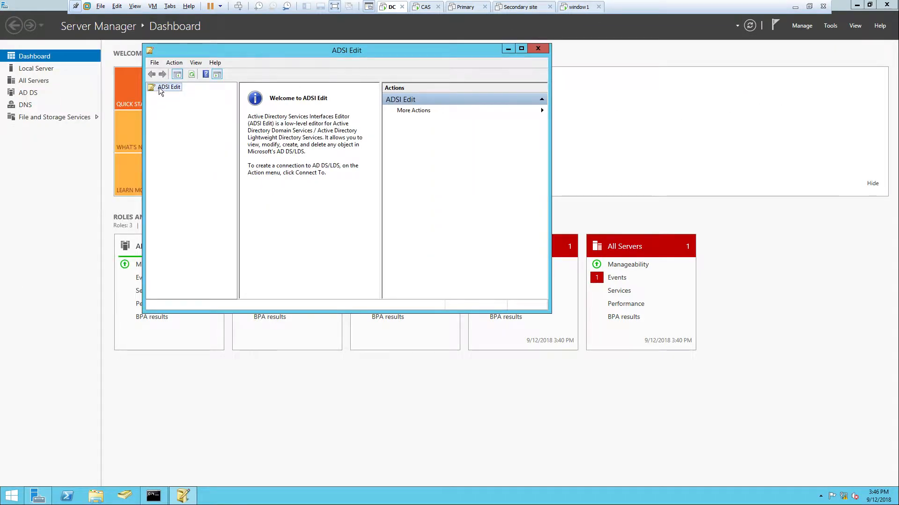
{"action": "left_click", "coordinate": [521, 52]}
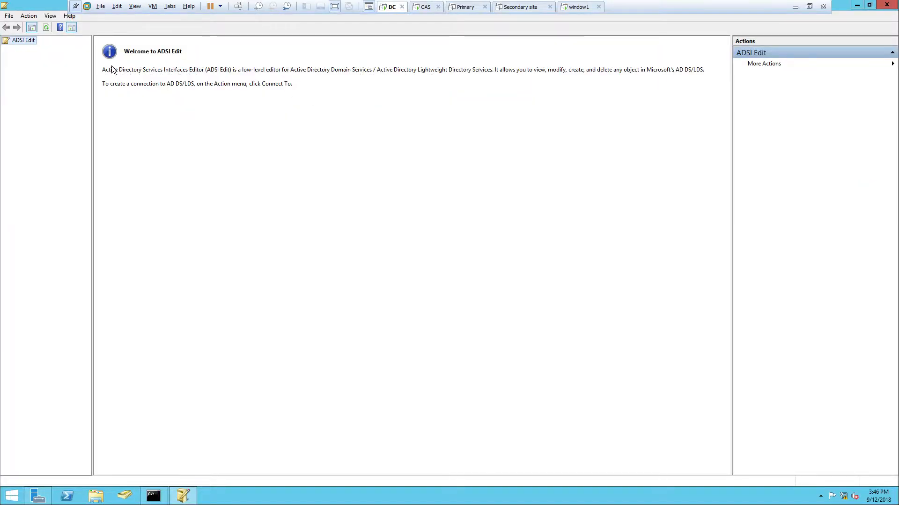
Connect ADSI Edit to the Default naming context with the default connection settings
{"action": "right_click", "coordinate": [14, 43]}
{"action": "left_click", "coordinate": [36, 49]}
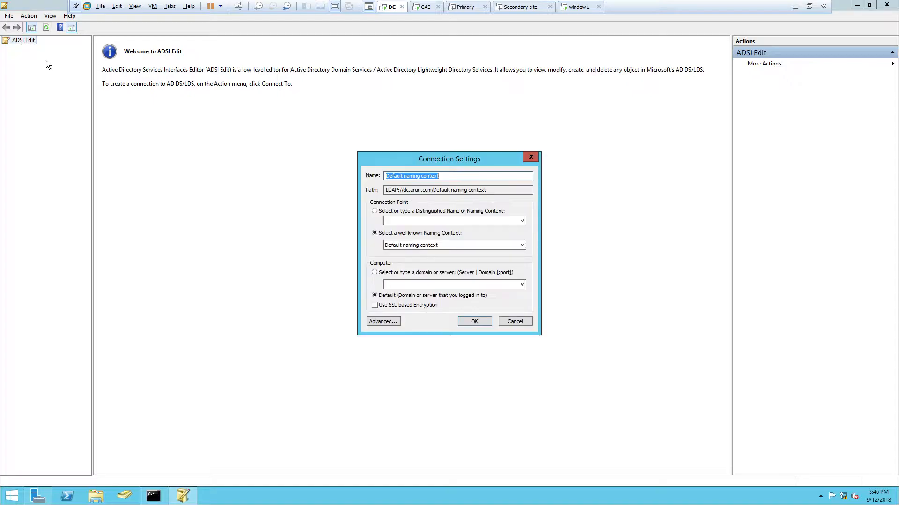
{"action": "left_click", "coordinate": [461, 322]}
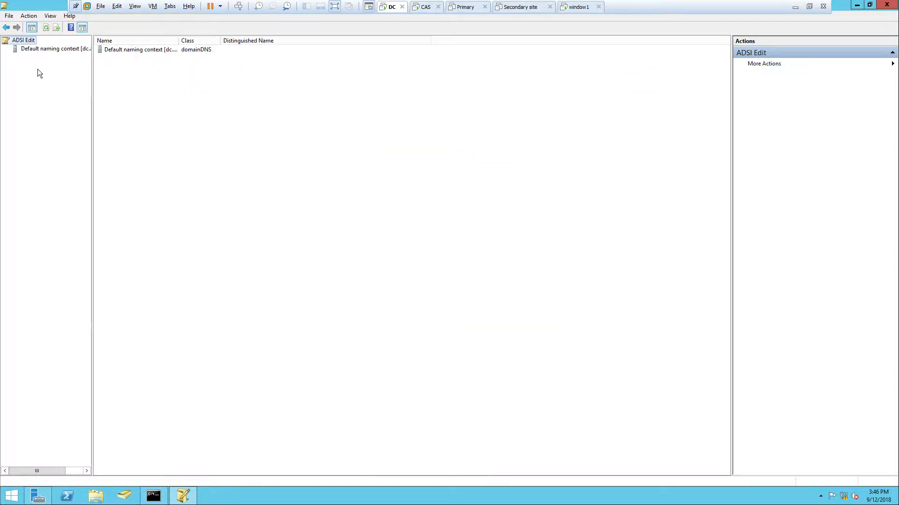
Expand the Default naming context down to the contents of CN=System and widen the tree so the full names are readable
{"action": "left_click", "coordinate": [16, 50]}
{"action": "left_click", "coordinate": [8, 49]}
{"action": "double_click", "coordinate": [25, 59]}
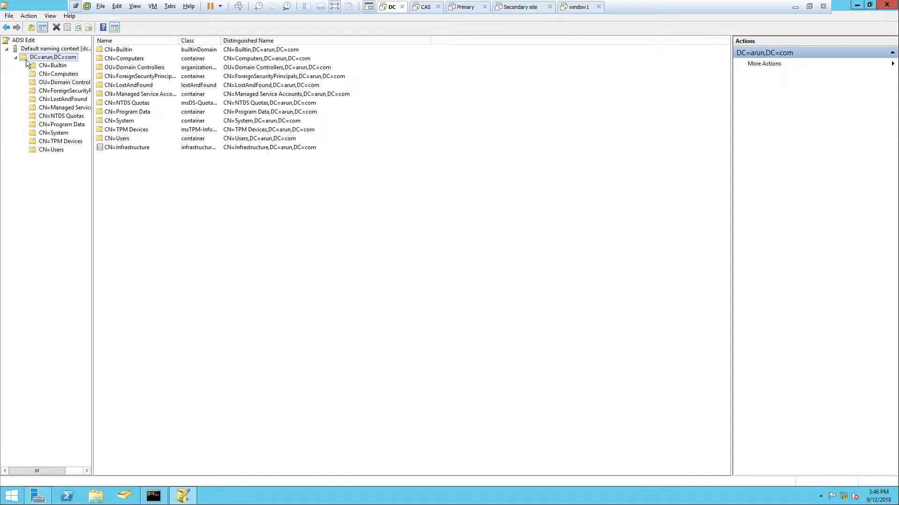
{"action": "left_click", "coordinate": [44, 133]}
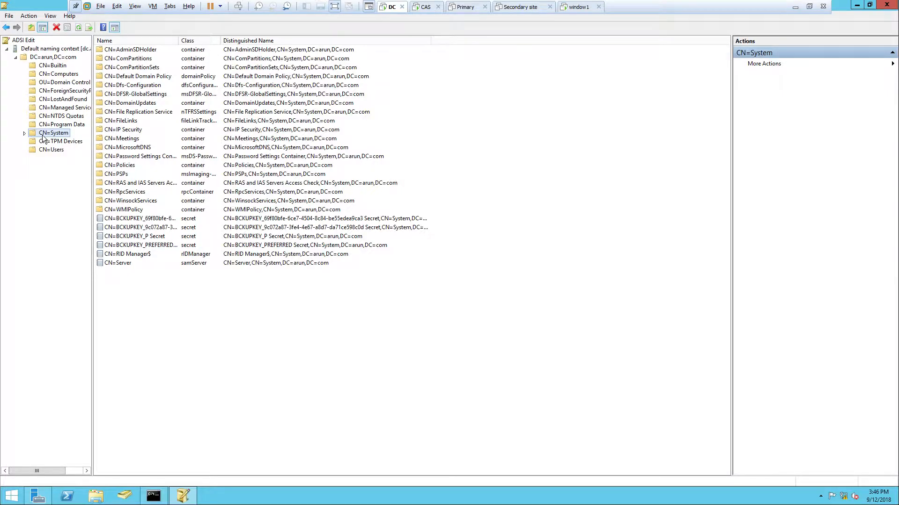
{"action": "right_click", "coordinate": [42, 135]}
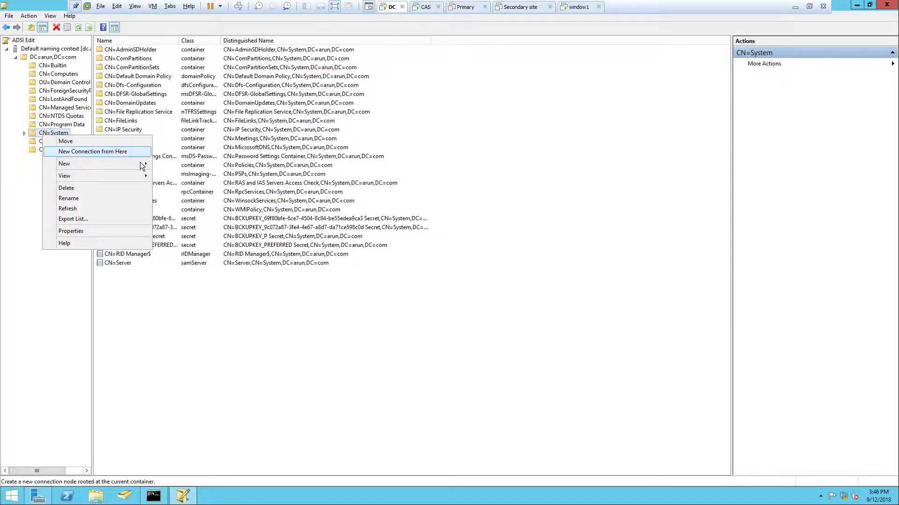
{"action": "mouse_move", "coordinate": [140, 161]}
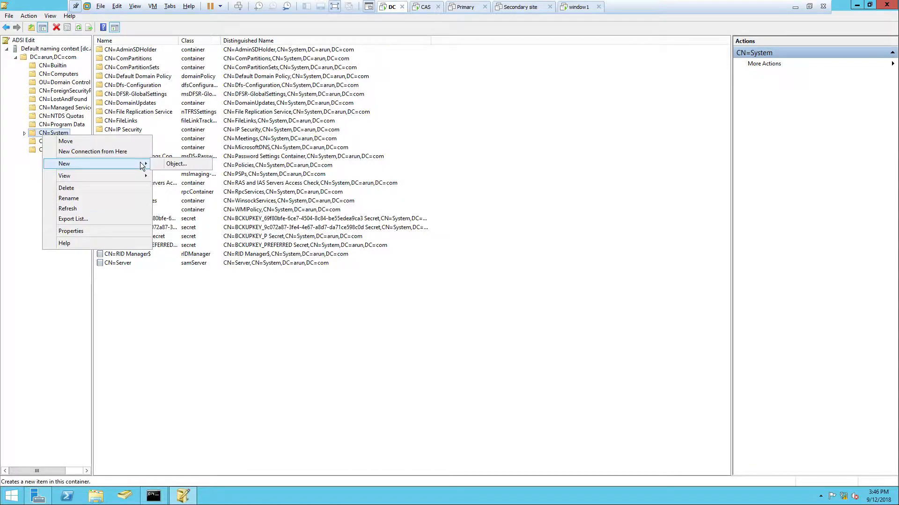
{"action": "left_click", "coordinate": [23, 133]}
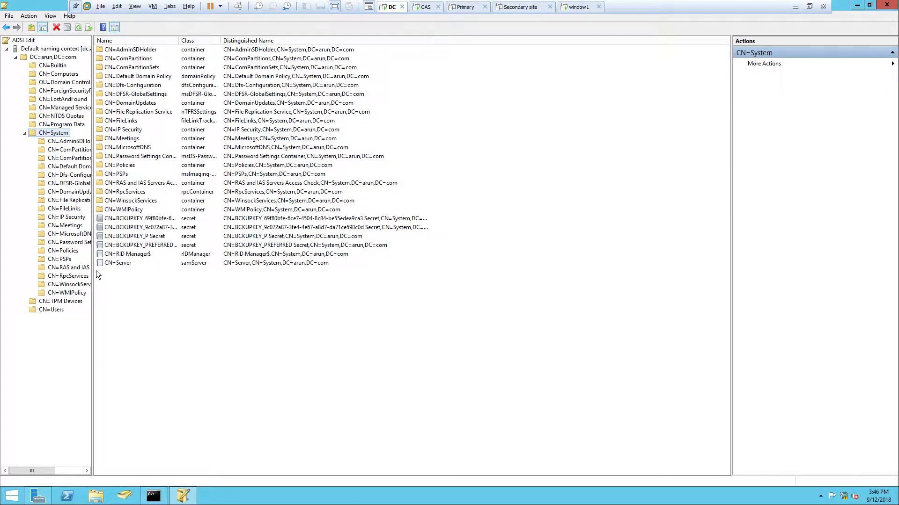
{"action": "left_click_drag", "start_coordinate": [92, 276], "coordinate": [173, 279]}
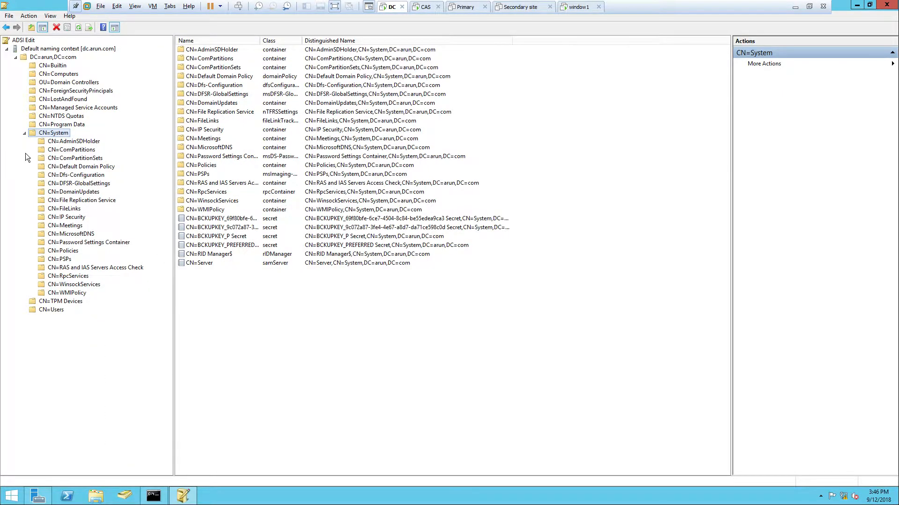
Start creating a new object under CN=System and choose container as its class
{"action": "right_click", "coordinate": [55, 135]}
{"action": "mouse_move", "coordinate": [111, 163]}
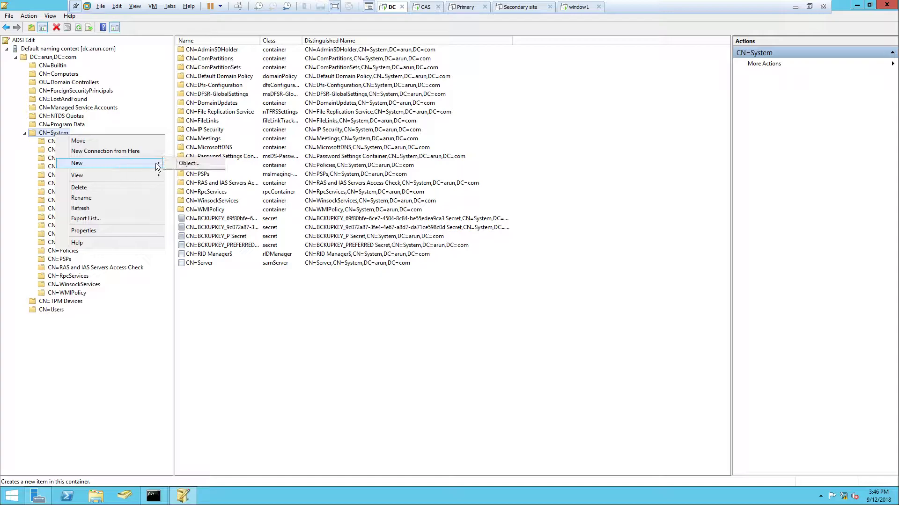
{"action": "left_click", "coordinate": [187, 163]}
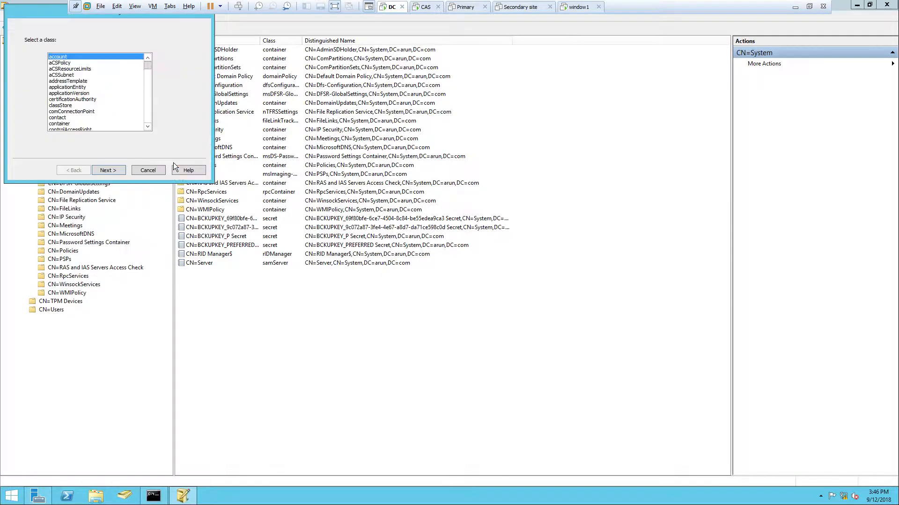
{"action": "left_click_drag", "start_coordinate": [40, 12], "coordinate": [317, 98]}
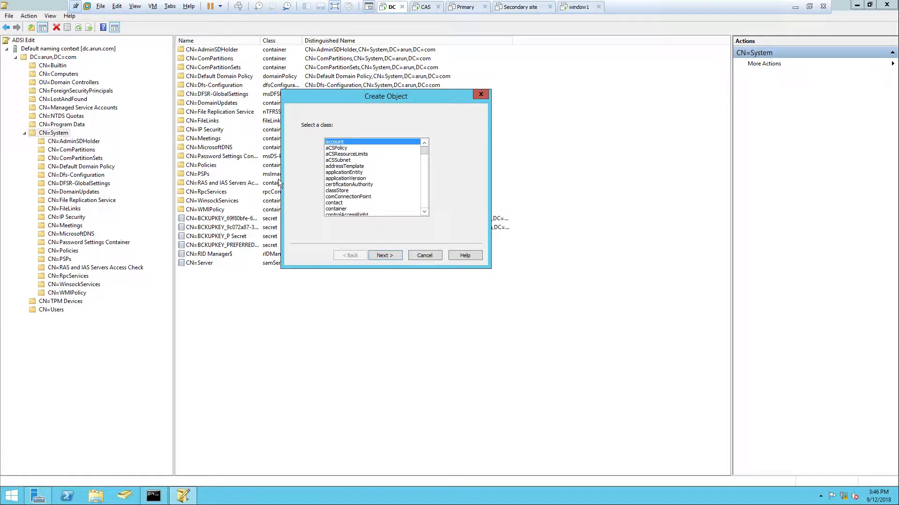
{"action": "left_click", "coordinate": [425, 212]}
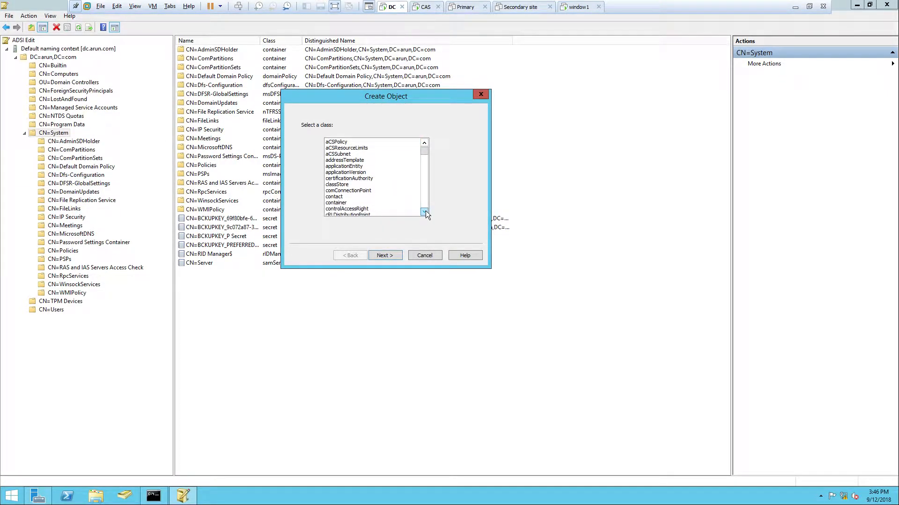
{"action": "left_click", "coordinate": [425, 211]}
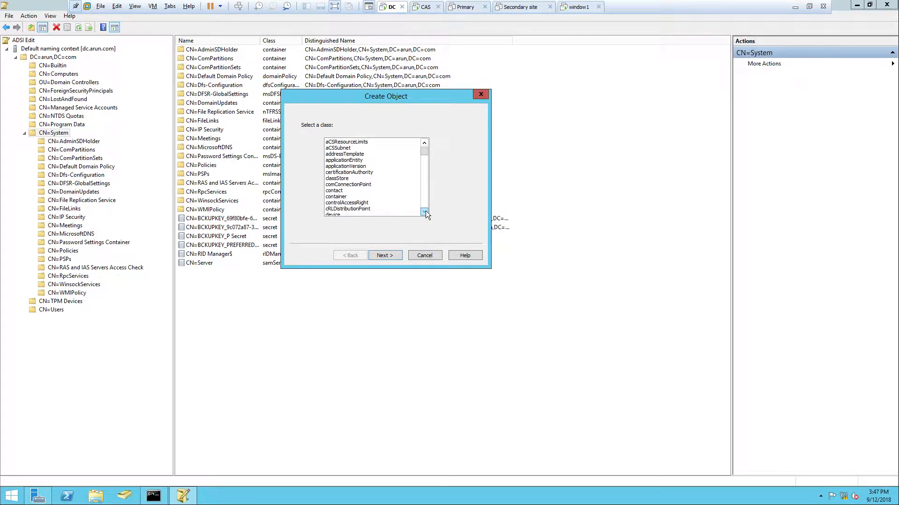
{"action": "left_click", "coordinate": [424, 211]}
{"action": "left_click", "coordinate": [425, 212]}
{"action": "left_click", "coordinate": [424, 212]}
{"action": "left_click", "coordinate": [425, 212]}
{"action": "left_click", "coordinate": [425, 212]}
{"action": "left_click", "coordinate": [425, 212]}
{"action": "left_click", "coordinate": [425, 212]}
{"action": "left_click", "coordinate": [425, 211]}
{"action": "left_click", "coordinate": [424, 211]}
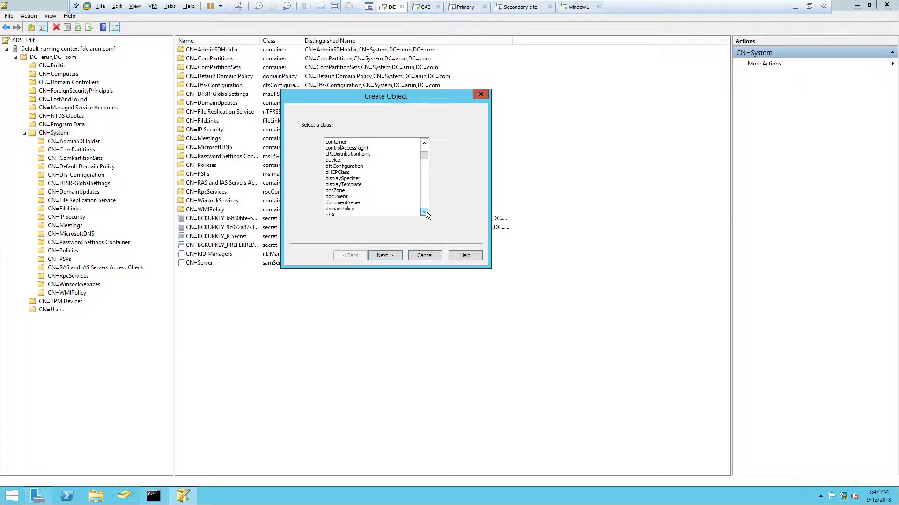
{"action": "left_click", "coordinate": [424, 212]}
{"action": "left_click", "coordinate": [424, 212]}
{"action": "left_click", "coordinate": [424, 212]}
{"action": "left_click", "coordinate": [424, 212]}
{"action": "left_click", "coordinate": [424, 212]}
{"action": "left_click", "coordinate": [425, 212]}
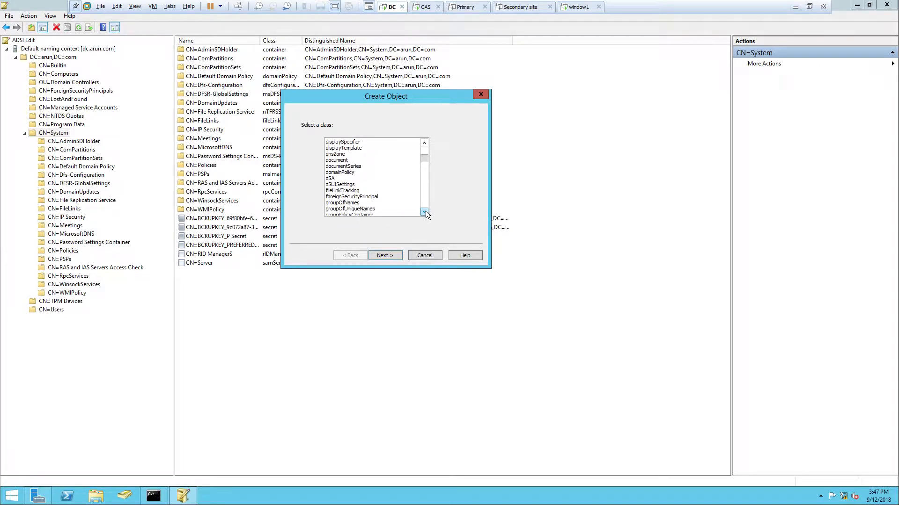
{"action": "mouse_move", "coordinate": [423, 162]}
{"action": "left_mouse_down"}
{"action": "mouse_move", "coordinate": [426, 173]}
{"action": "mouse_move", "coordinate": [431, 148]}
{"action": "left_mouse_up"}
{"action": "left_click", "coordinate": [342, 209]}
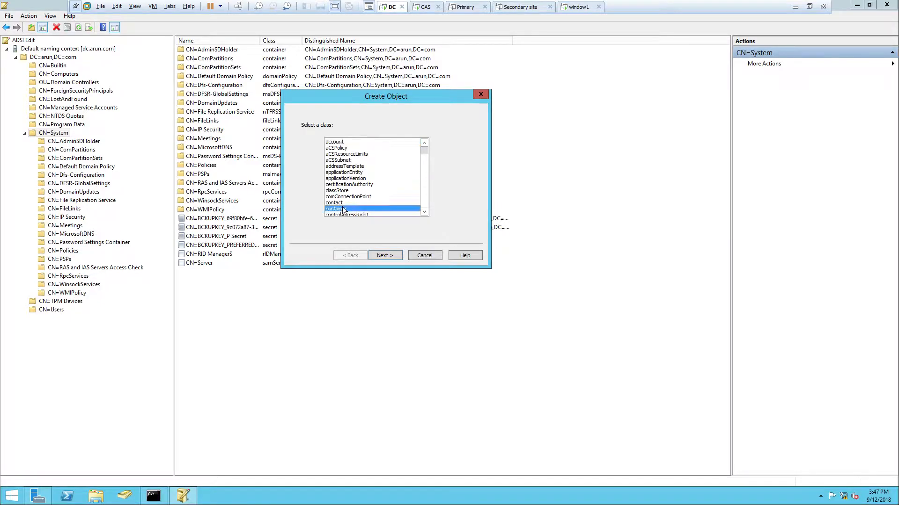
{"action": "left_click", "coordinate": [389, 255]}
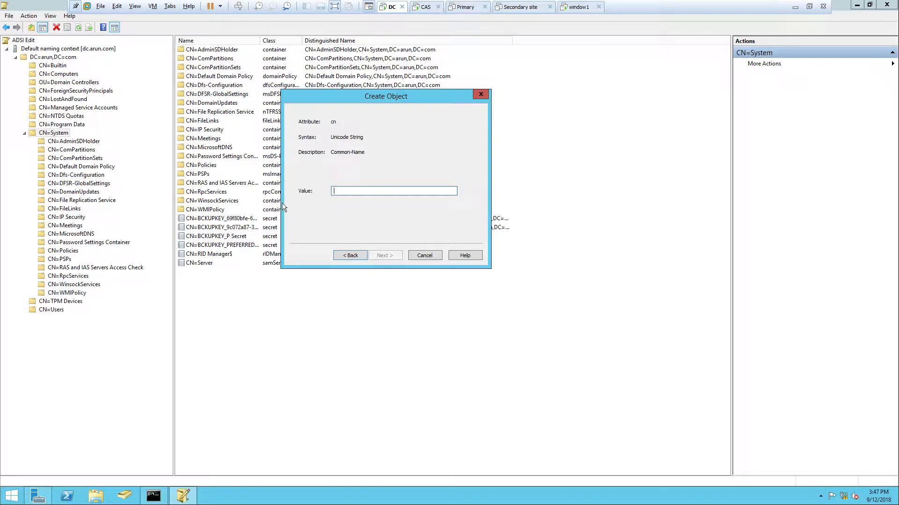
Set the new container's common name to System Management, finish creating it and close ADSI Edit
{"action": "type", "text": "System Management"}
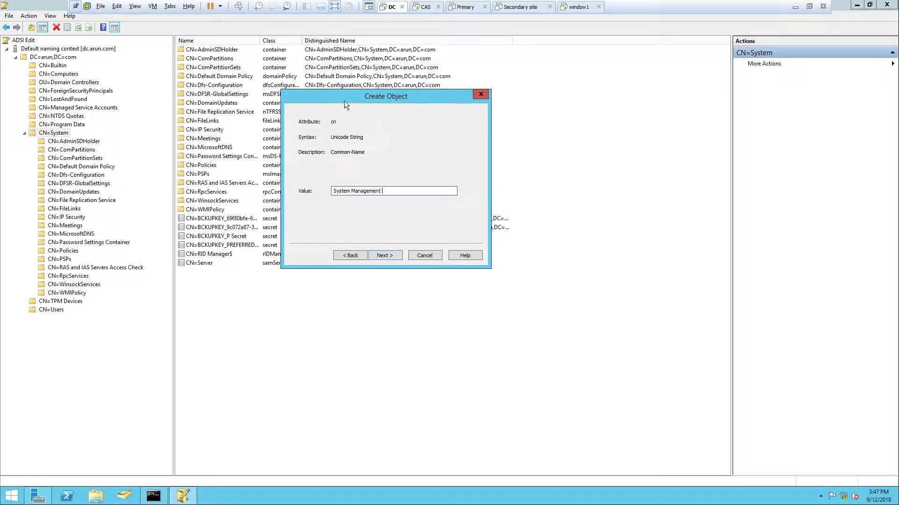
{"action": "left_click_drag", "start_coordinate": [337, 97], "coordinate": [538, 148]}
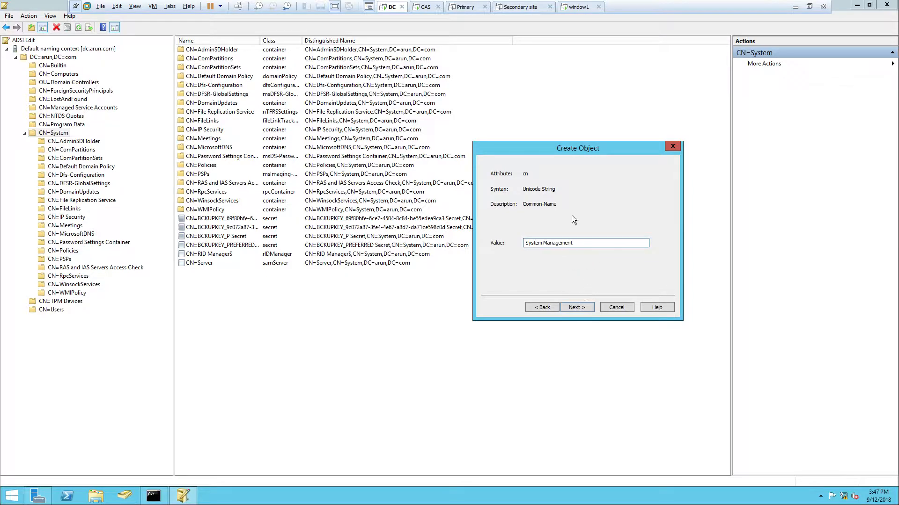
{"action": "left_click_drag", "start_coordinate": [541, 156], "coordinate": [553, 108]}
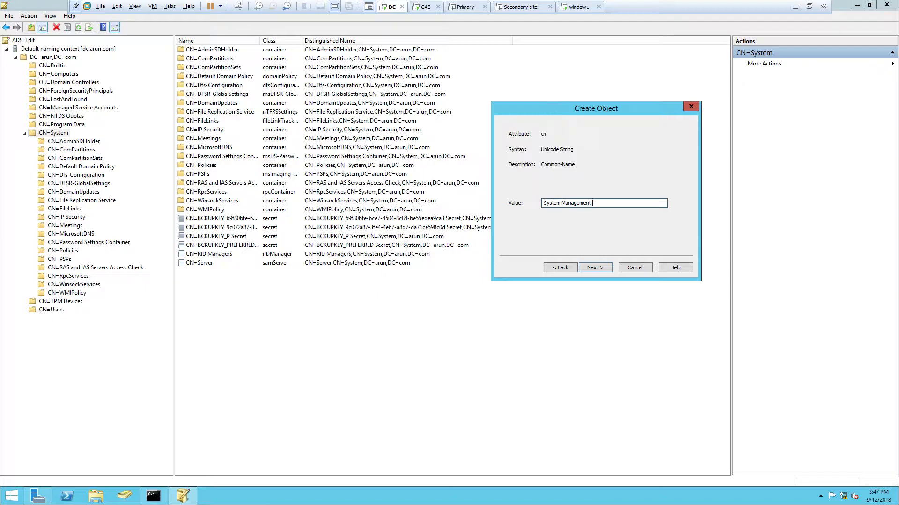
{"action": "left_click", "coordinate": [594, 268]}
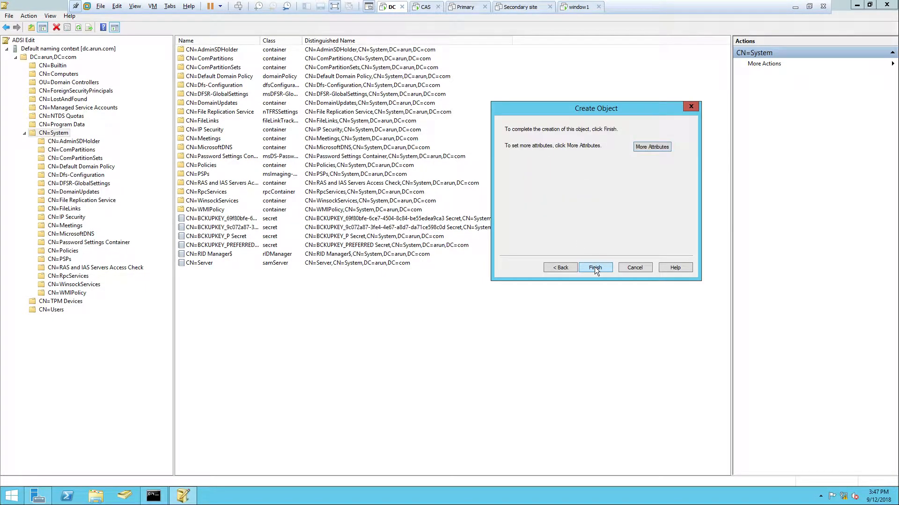
{"action": "left_click", "coordinate": [595, 268]}
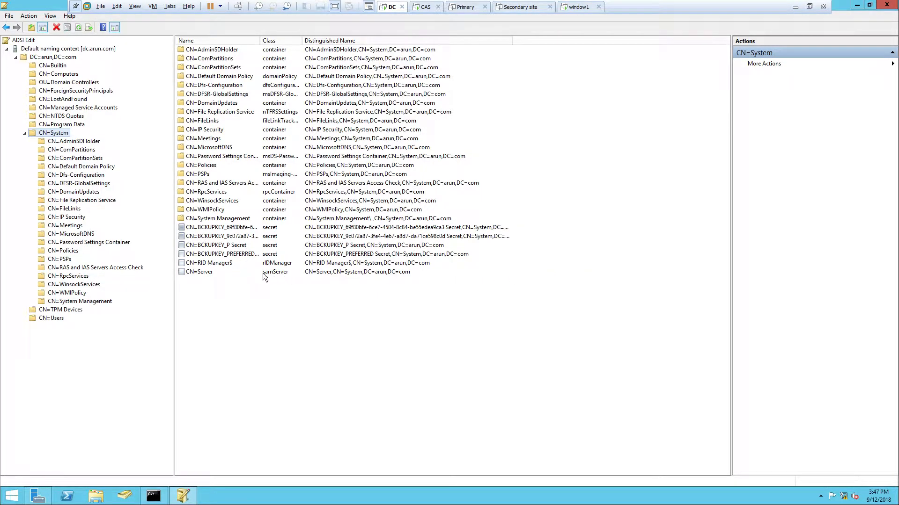
{"action": "left_click", "coordinate": [887, 5]}
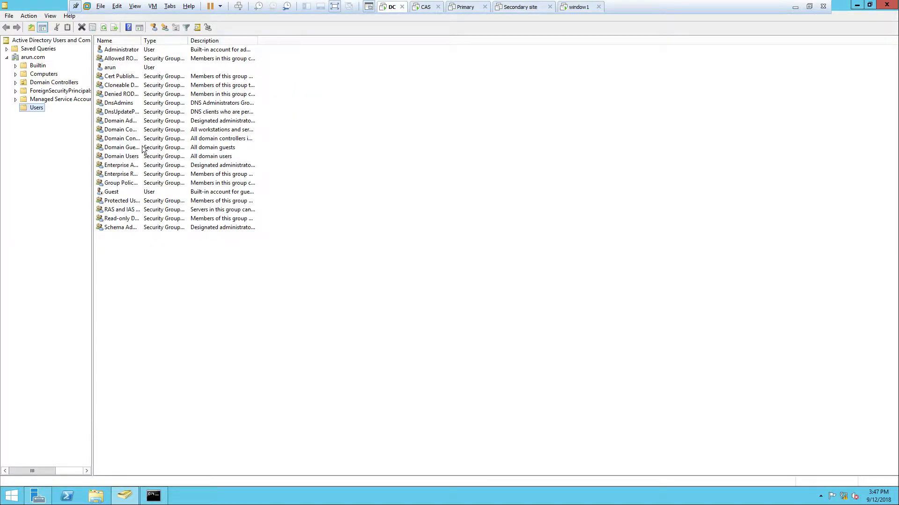
Turn on Advanced Features in Active Directory Users and Computers
{"action": "left_click", "coordinate": [48, 16]}
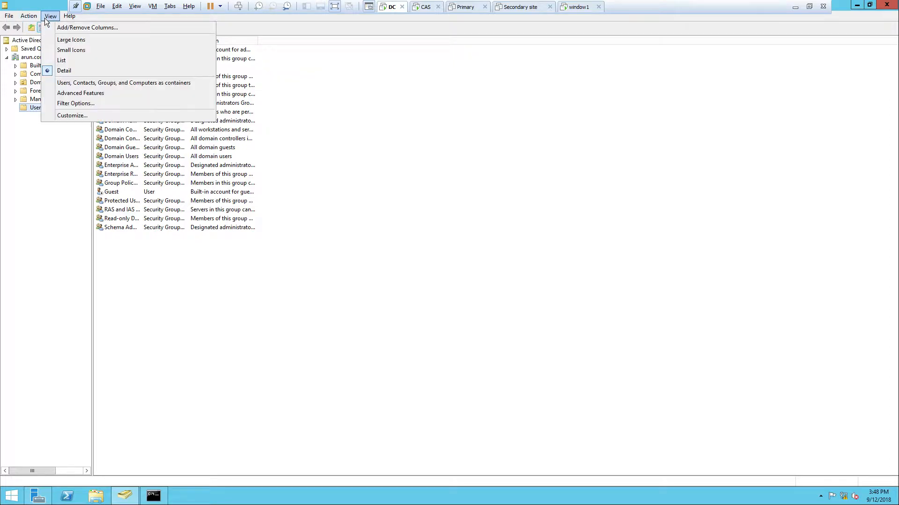
{"action": "left_click", "coordinate": [89, 93]}
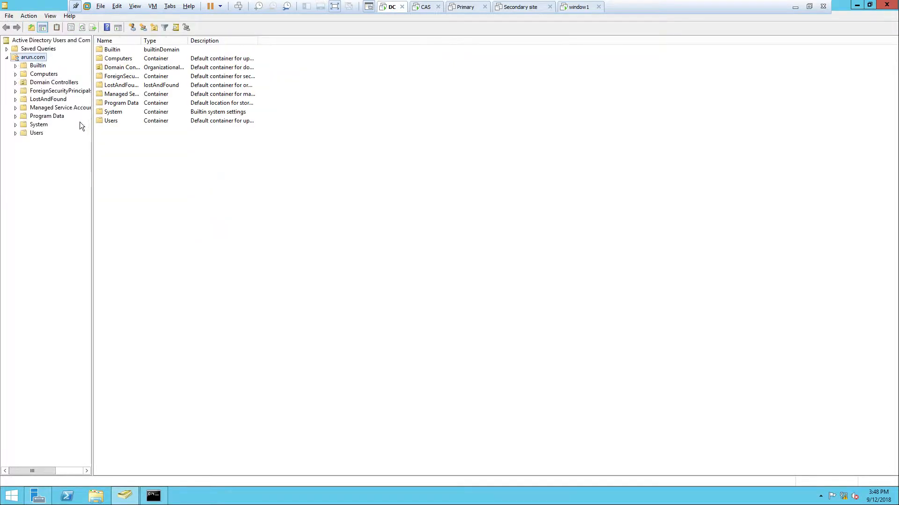
Start the Delegation of Control Wizard for the System Management container under System and begin adding a user or group
{"action": "left_click", "coordinate": [16, 124]}
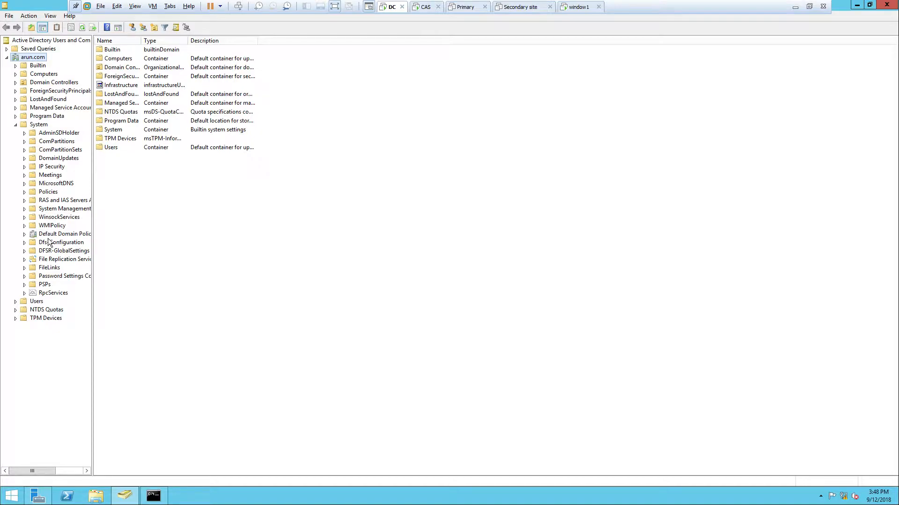
{"action": "right_click", "coordinate": [48, 211]}
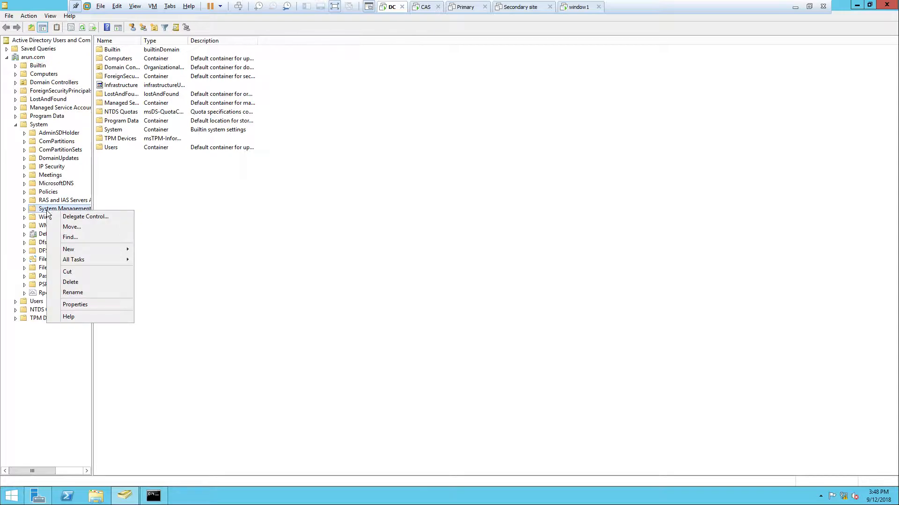
{"action": "left_click", "coordinate": [70, 218]}
{"action": "left_click_drag", "start_coordinate": [45, 11], "coordinate": [397, 176]}
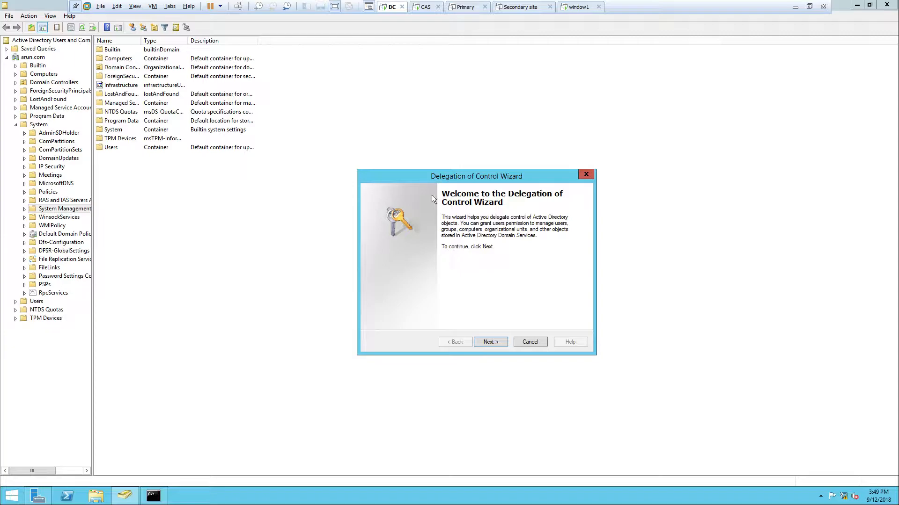
{"action": "left_click_drag", "start_coordinate": [417, 176], "coordinate": [428, 168]}
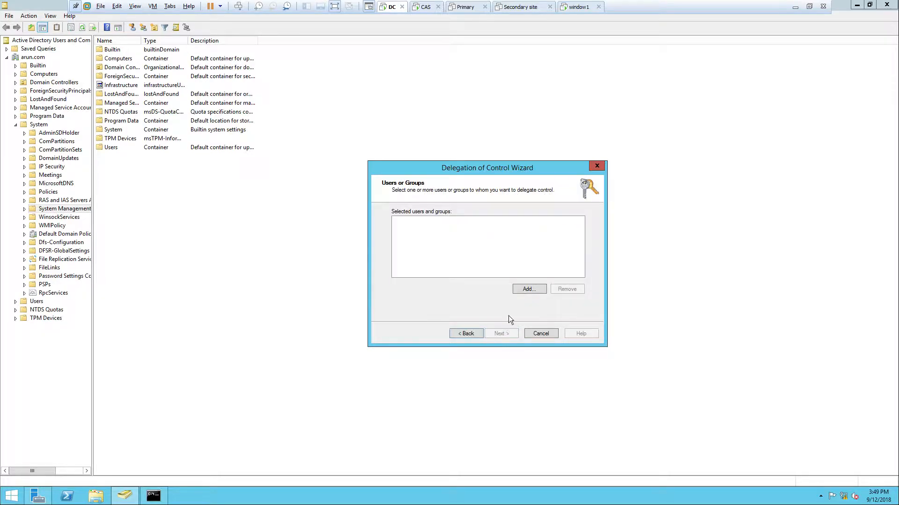
{"action": "left_click", "coordinate": [532, 291]}
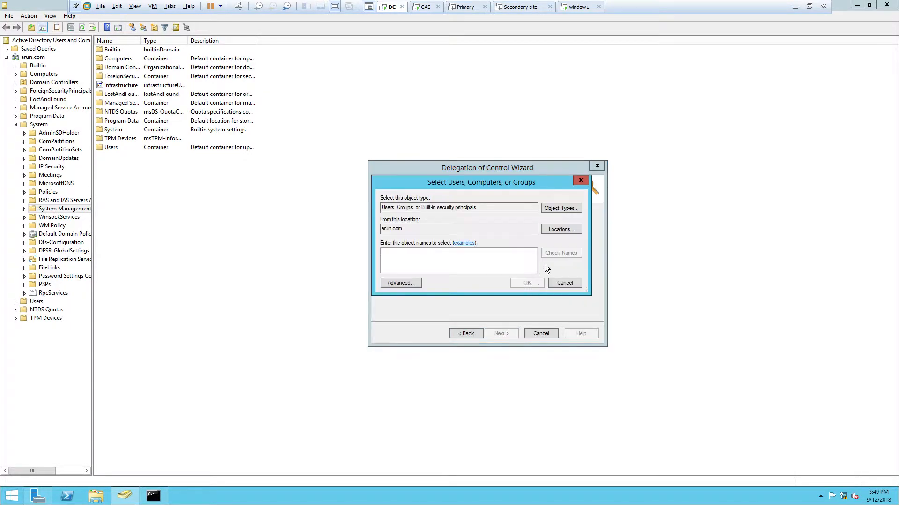
{"action": "left_click", "coordinate": [566, 207]}
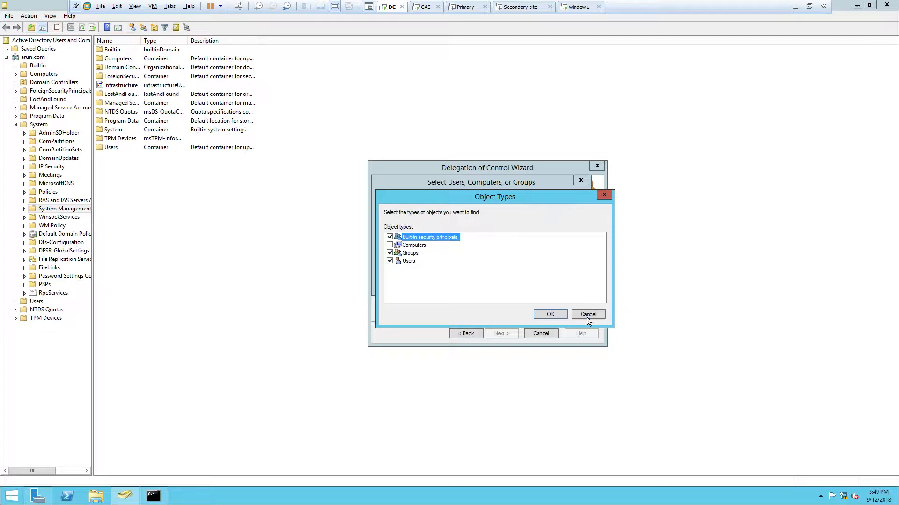
{"action": "left_click", "coordinate": [589, 314]}
{"action": "left_click", "coordinate": [468, 7]}
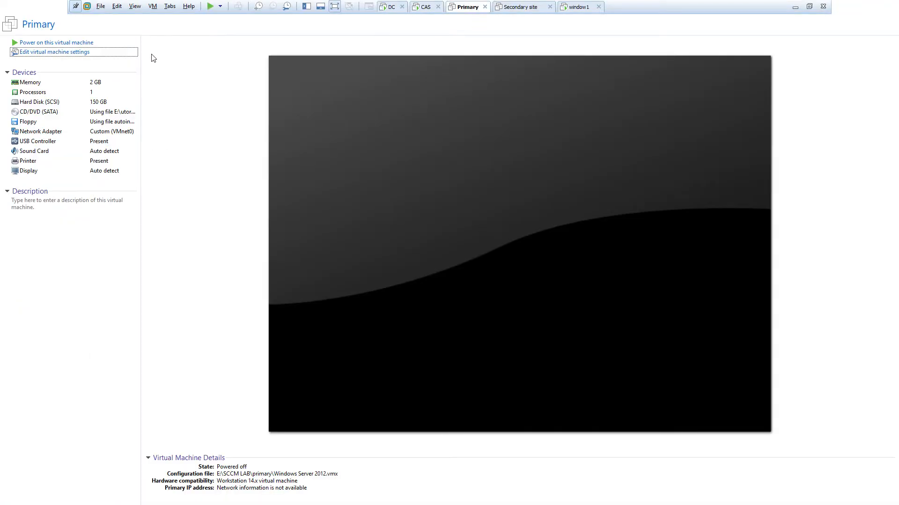
{"action": "left_click", "coordinate": [73, 43]}
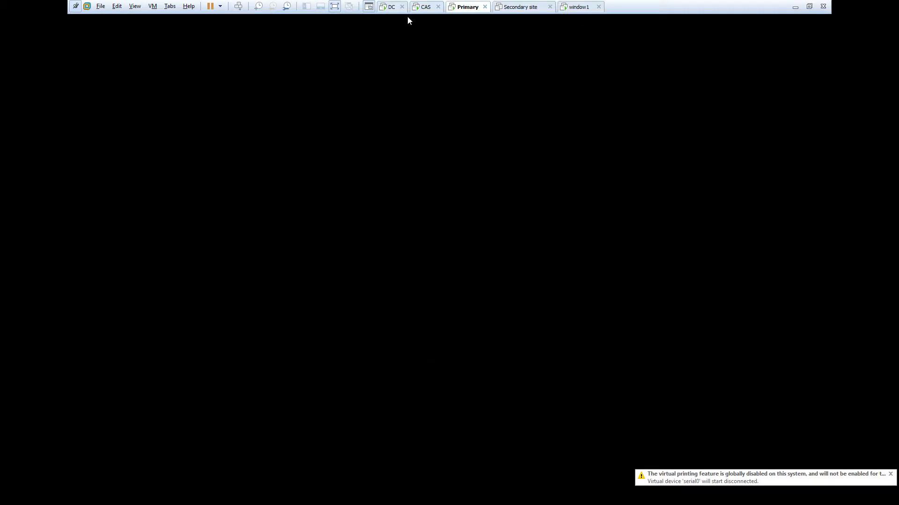
{"action": "right_click", "coordinate": [459, 6]}
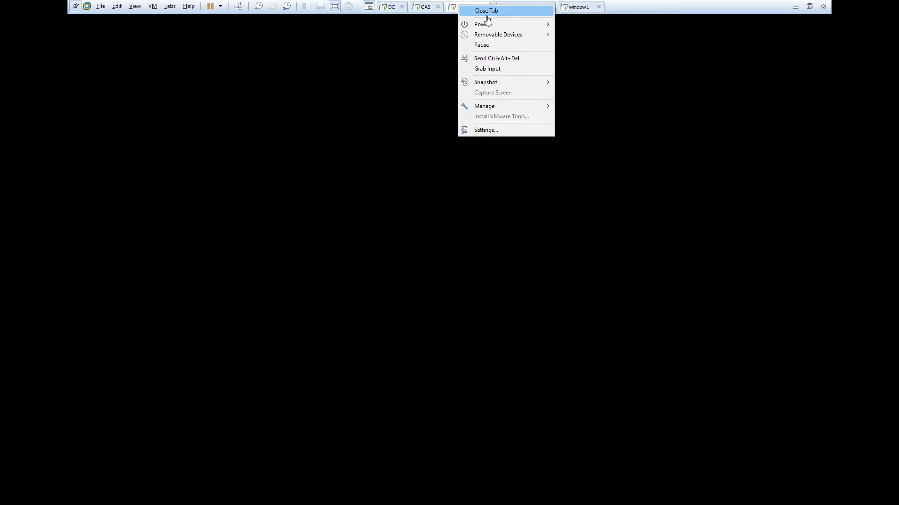
{"action": "mouse_move", "coordinate": [500, 25]}
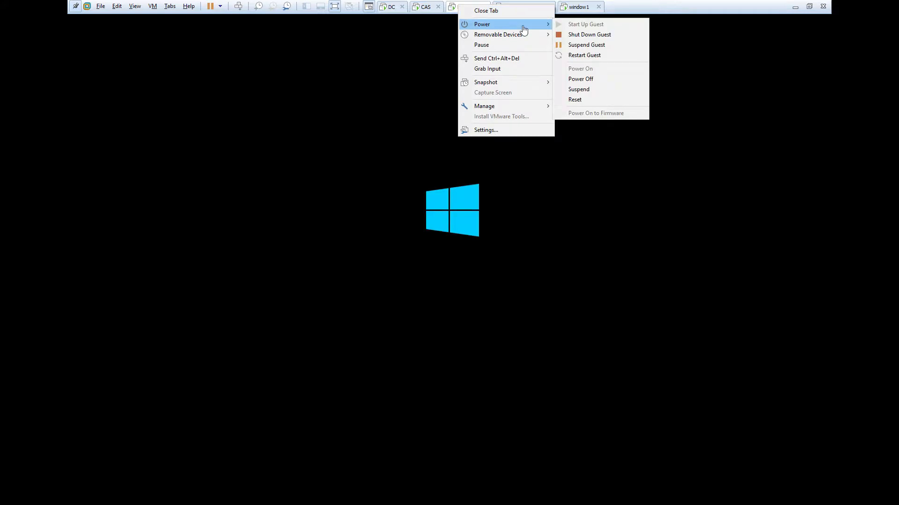
{"action": "left_click", "coordinate": [597, 80]}
{"action": "left_click", "coordinate": [458, 283]}
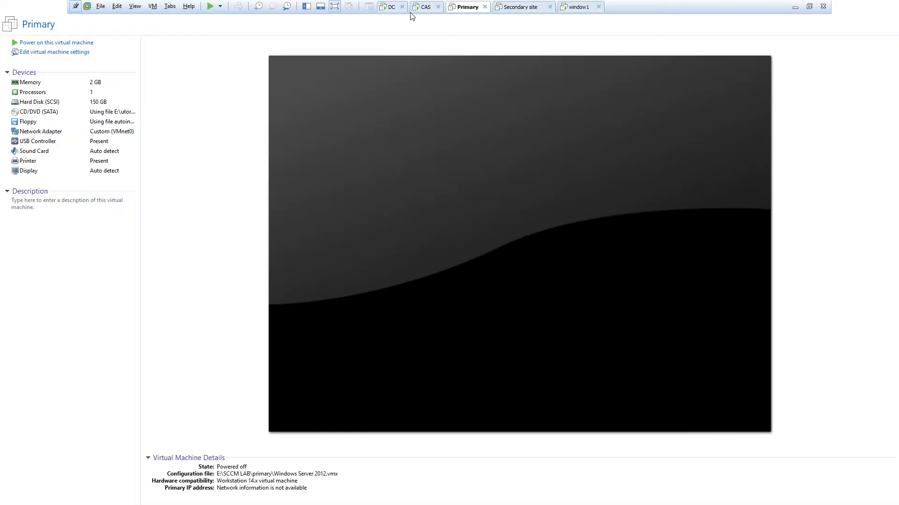
{"action": "left_click", "coordinate": [391, 7]}
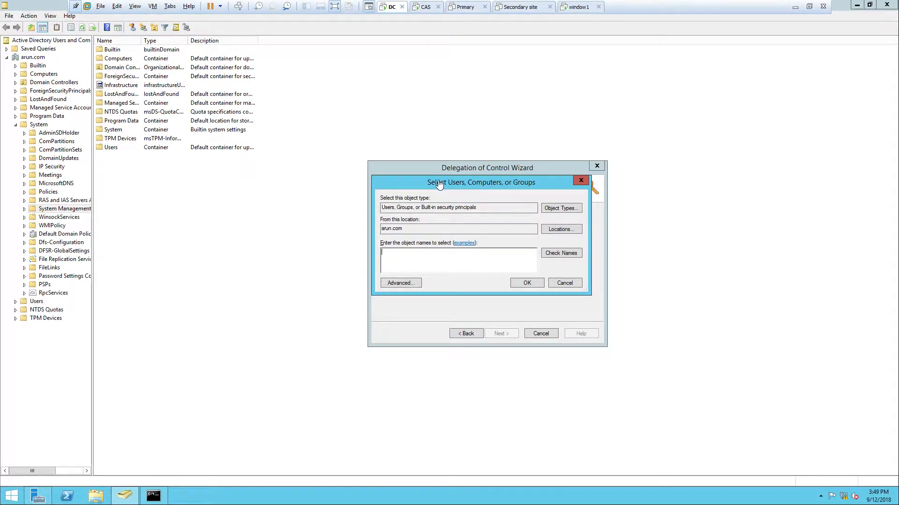
Restrict the object types to find to Computers only, excluding built-in security principals, groups and users
{"action": "left_click", "coordinate": [562, 208]}
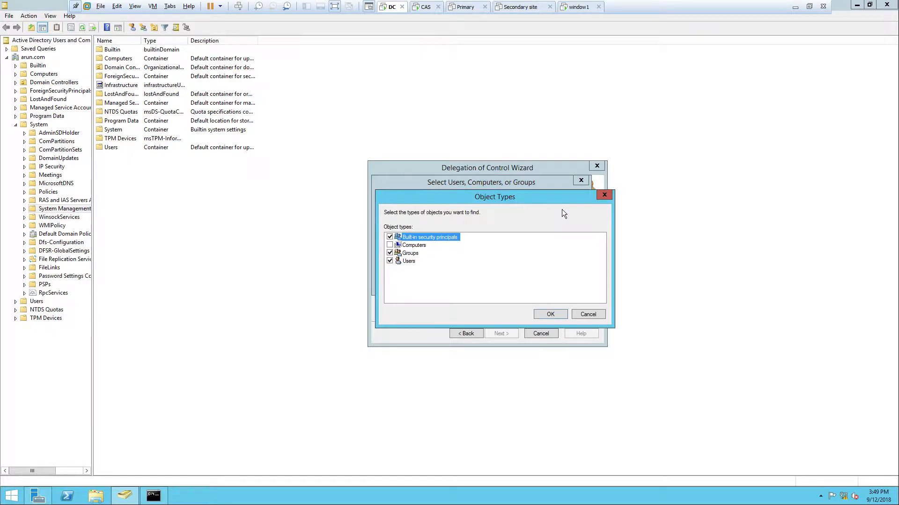
{"action": "left_click", "coordinate": [390, 237]}
{"action": "left_click", "coordinate": [390, 254]}
{"action": "left_click", "coordinate": [390, 261]}
{"action": "left_click", "coordinate": [390, 246]}
{"action": "left_click", "coordinate": [551, 314]}
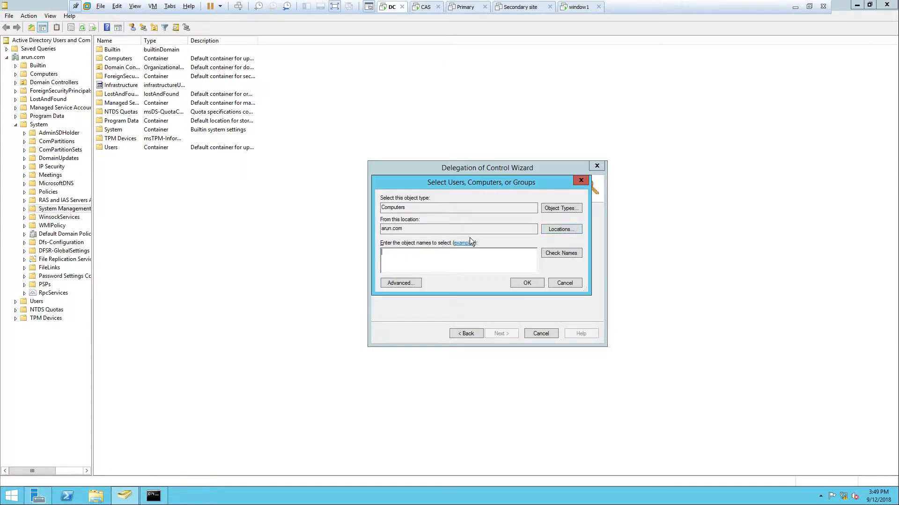
Search the domain for computers and add CAS to the accounts that receive delegated control
{"action": "left_click", "coordinate": [414, 282]}
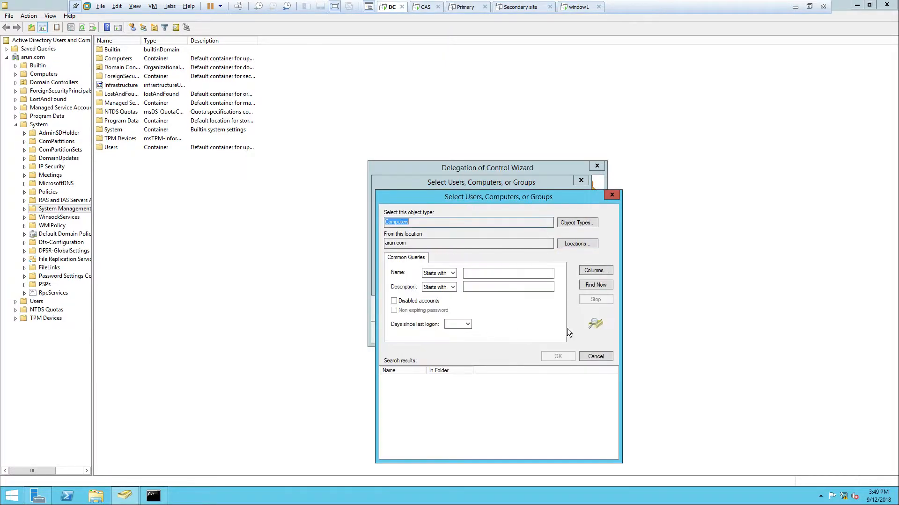
{"action": "left_click", "coordinate": [594, 285]}
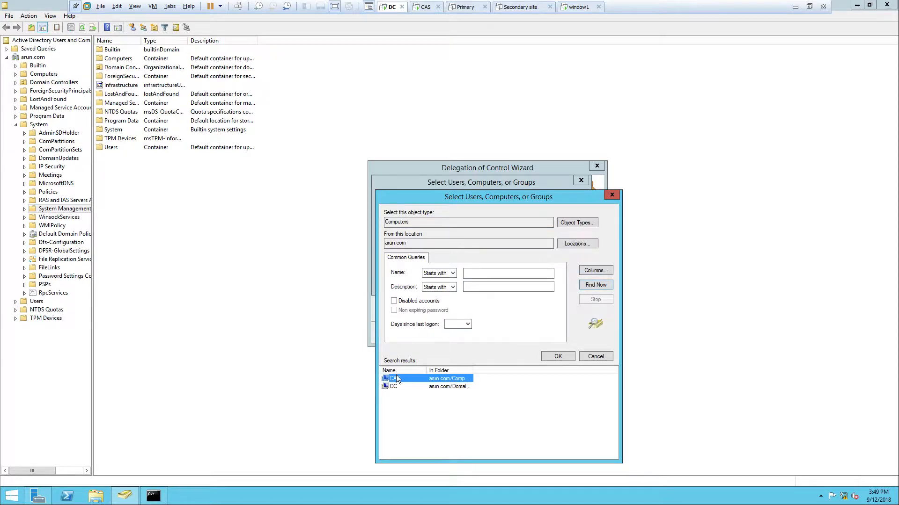
{"action": "left_click_drag", "start_coordinate": [441, 197], "coordinate": [528, 95]}
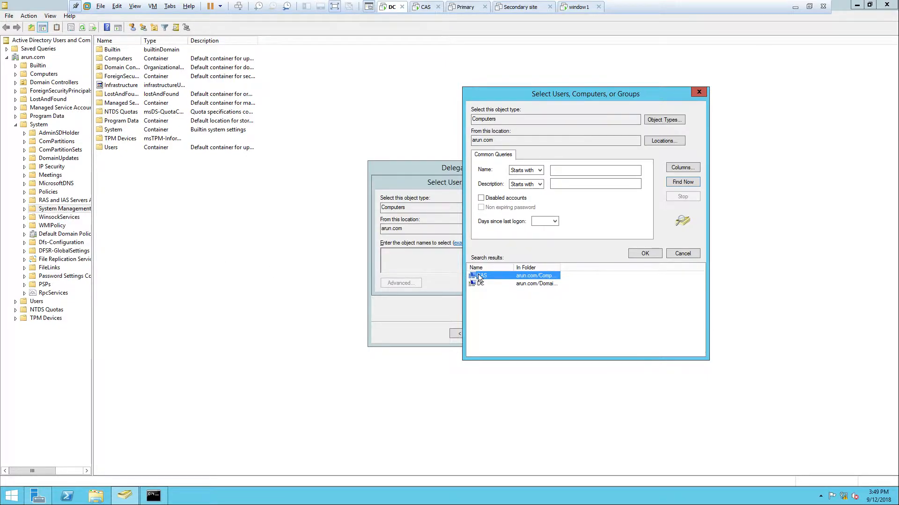
{"action": "left_click", "coordinate": [638, 255]}
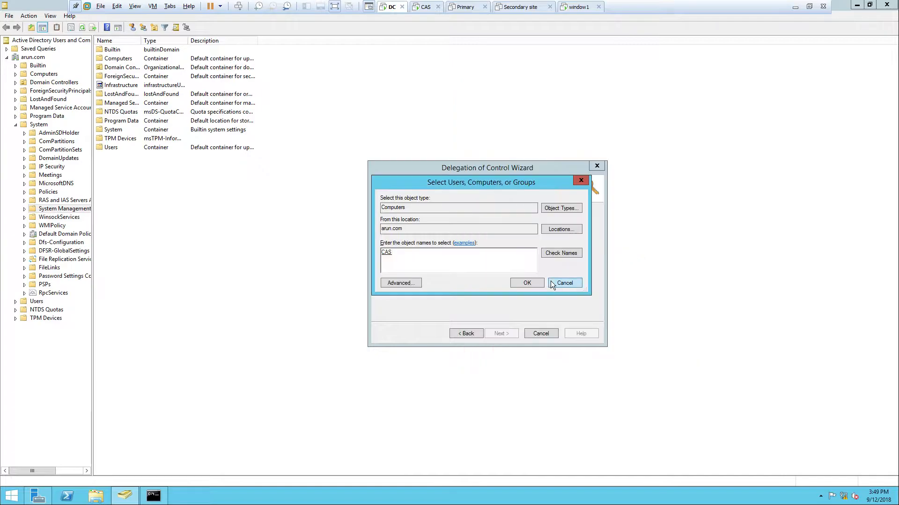
{"action": "left_click", "coordinate": [527, 283]}
{"action": "left_click", "coordinate": [487, 252]}
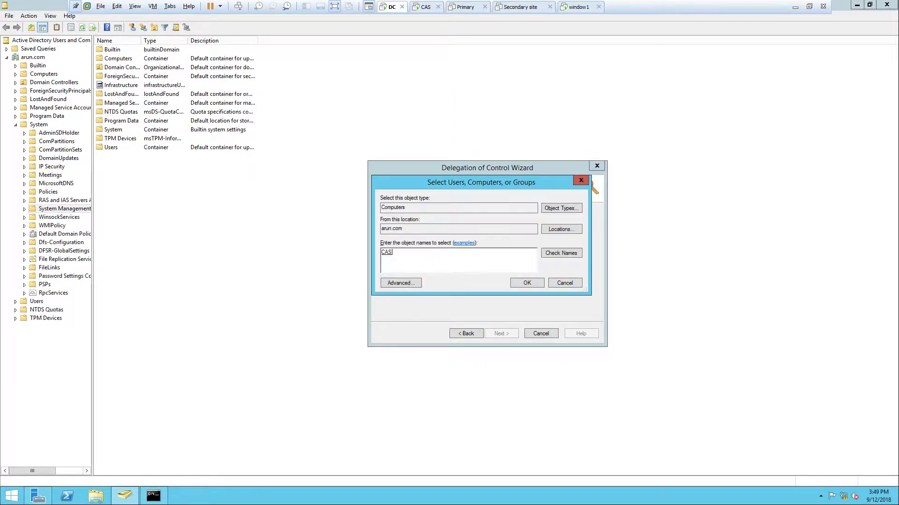
{"action": "left_click", "coordinate": [525, 283]}
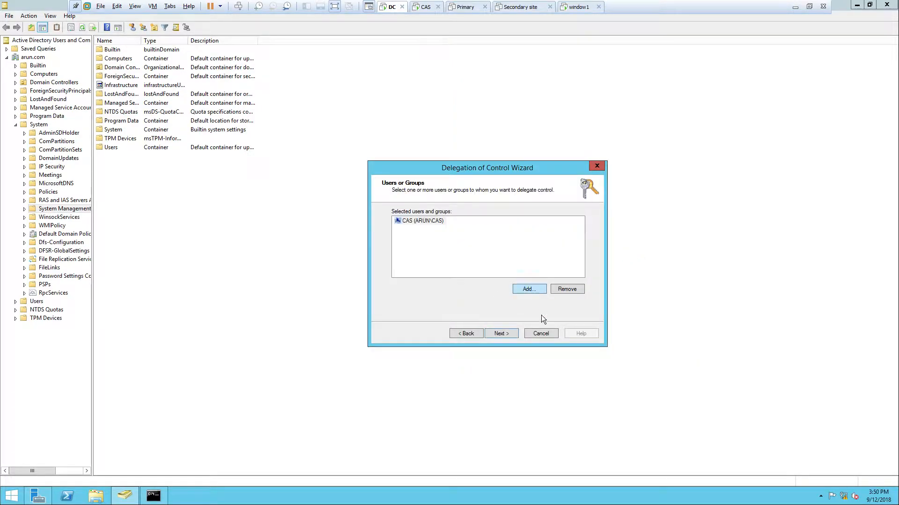
Choose a custom task to delegate, covering this folder, existing objects in it and creation of new objects
{"action": "left_click", "coordinate": [501, 333]}
{"action": "left_click", "coordinate": [440, 292]}
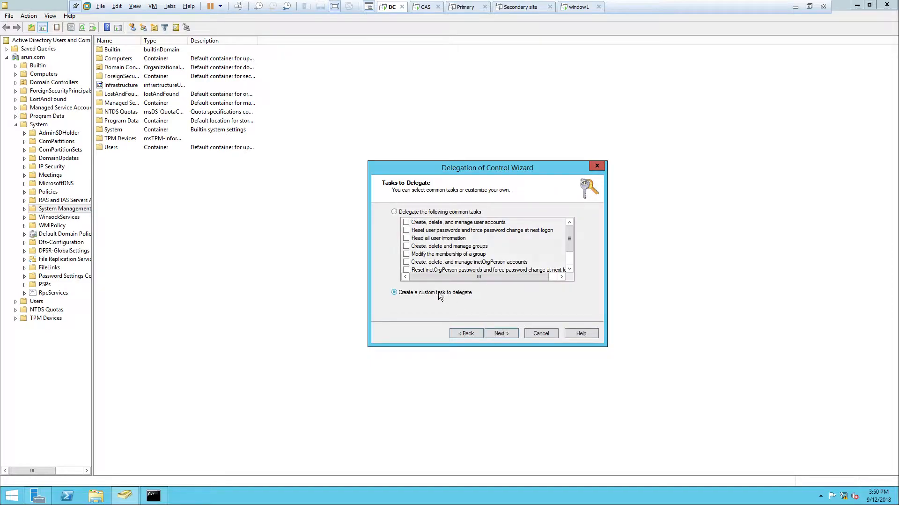
{"action": "left_click", "coordinate": [507, 333]}
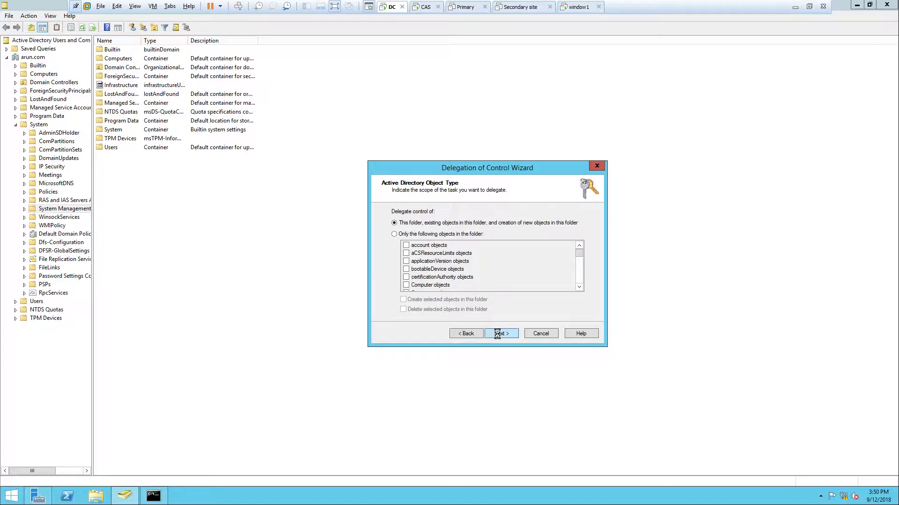
{"action": "left_click", "coordinate": [497, 333]}
Include property-specific and child-object creation/deletion permissions, grant Full Control, then finish the delegation and close Active Directory Users and Computers
{"action": "left_click", "coordinate": [394, 233]}
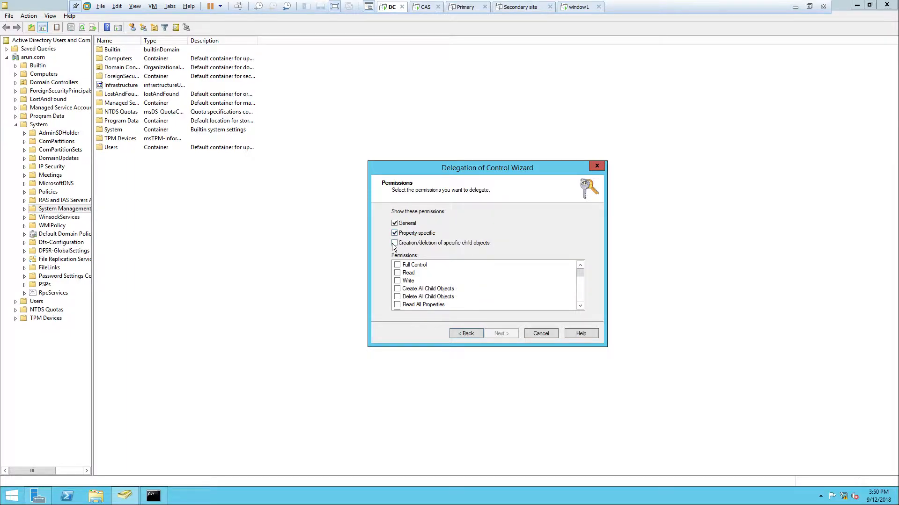
{"action": "left_click", "coordinate": [397, 265]}
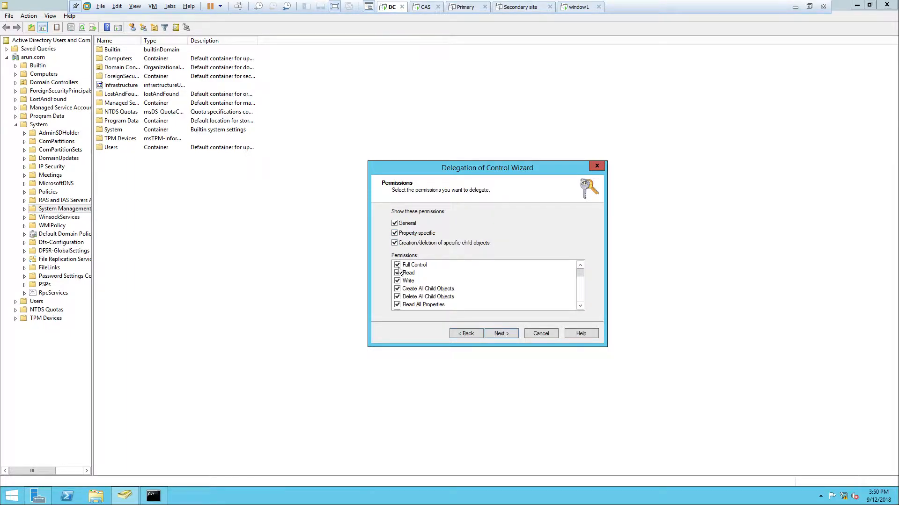
{"action": "left_click", "coordinate": [504, 334]}
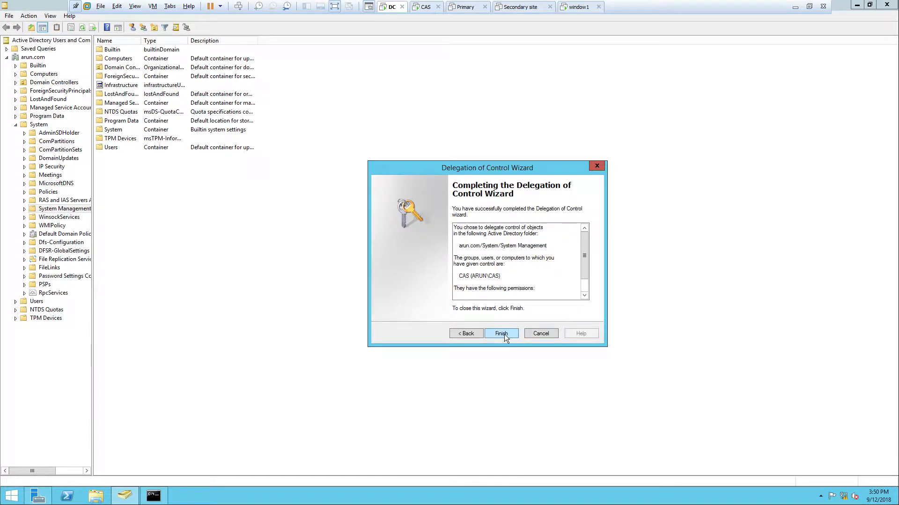
{"action": "left_click", "coordinate": [504, 334]}
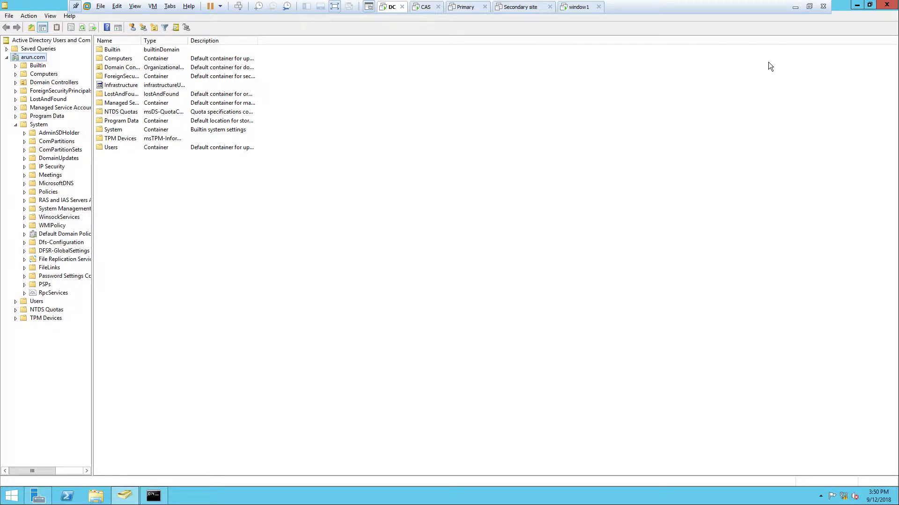
{"action": "left_click", "coordinate": [888, 5]}
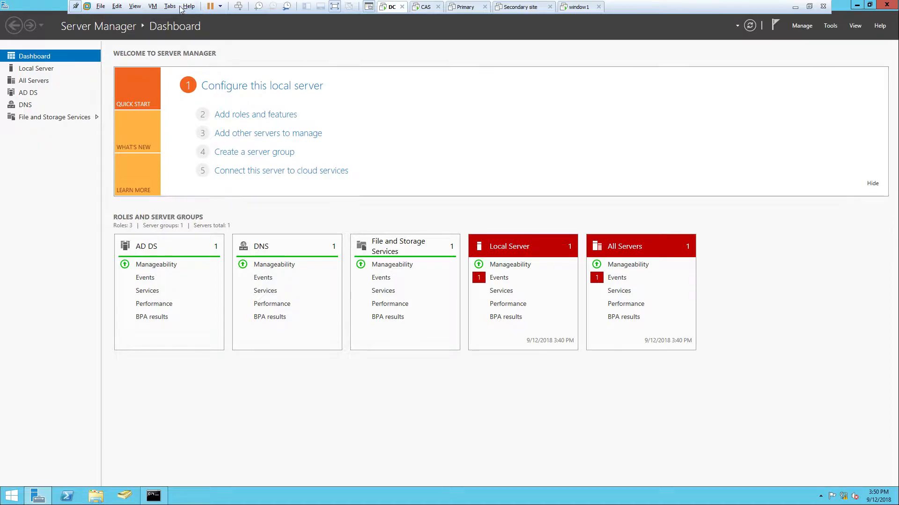
Open File Explorer at This PC on the domain controller and refresh it
{"action": "left_click", "coordinate": [154, 6]}
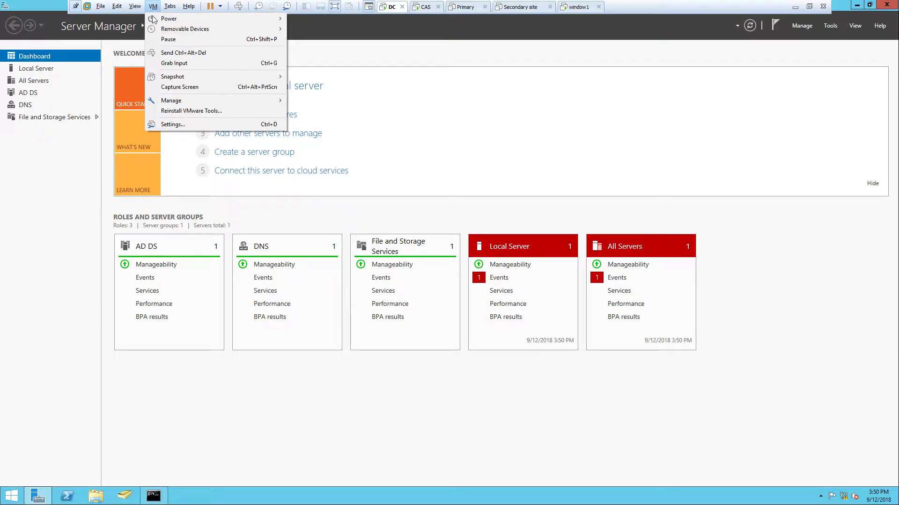
{"action": "left_click", "coordinate": [92, 504]}
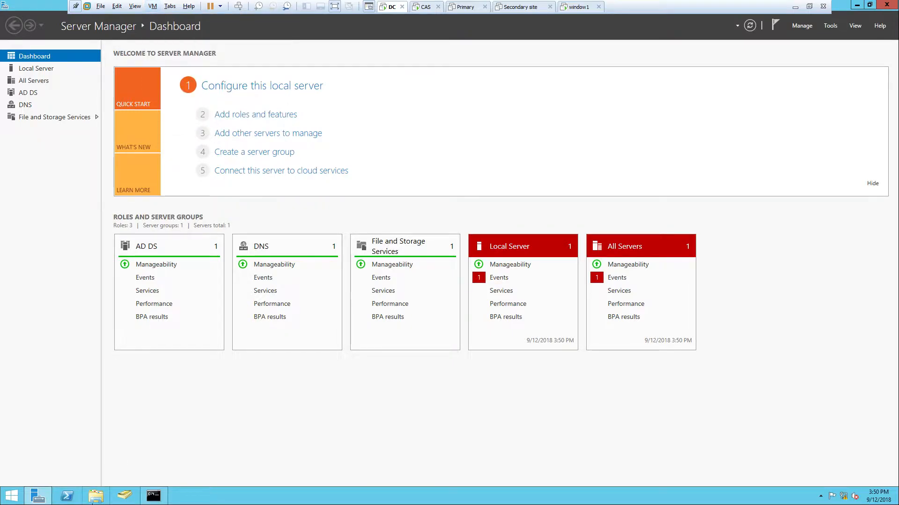
{"action": "left_click", "coordinate": [93, 501]}
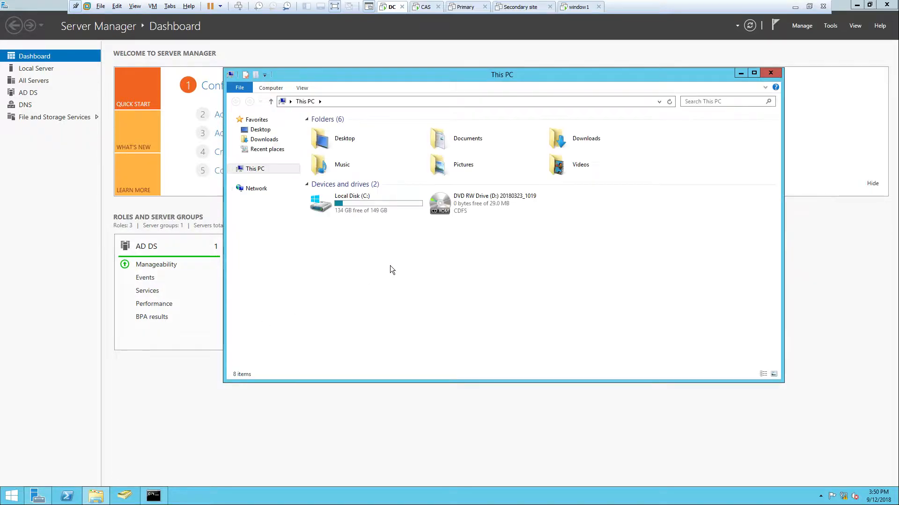
{"action": "right_click", "coordinate": [390, 267]}
{"action": "left_click", "coordinate": [419, 302]}
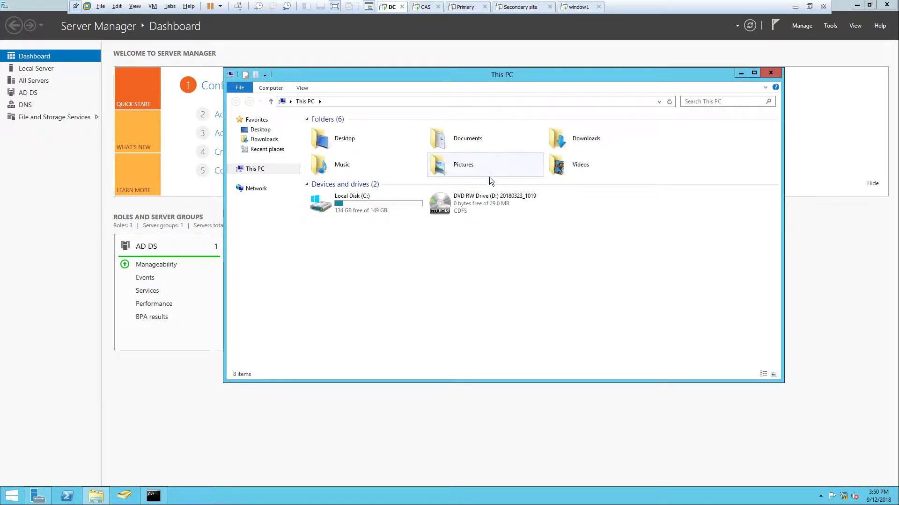
{"action": "left_click_drag", "start_coordinate": [555, 78], "coordinate": [583, 66]}
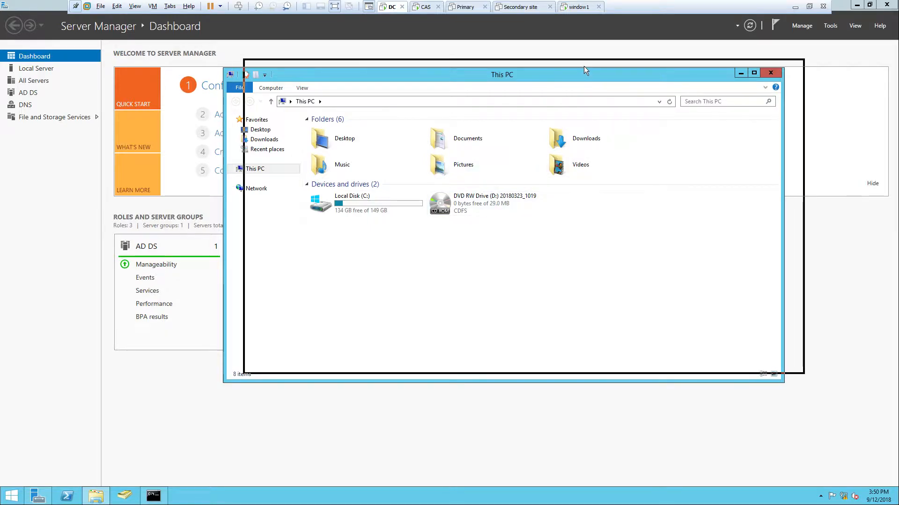
Switch to the host and browse drive E: through SCCM\SCCM into the SMSSETUP folder
{"action": "left_click", "coordinate": [794, 6]}
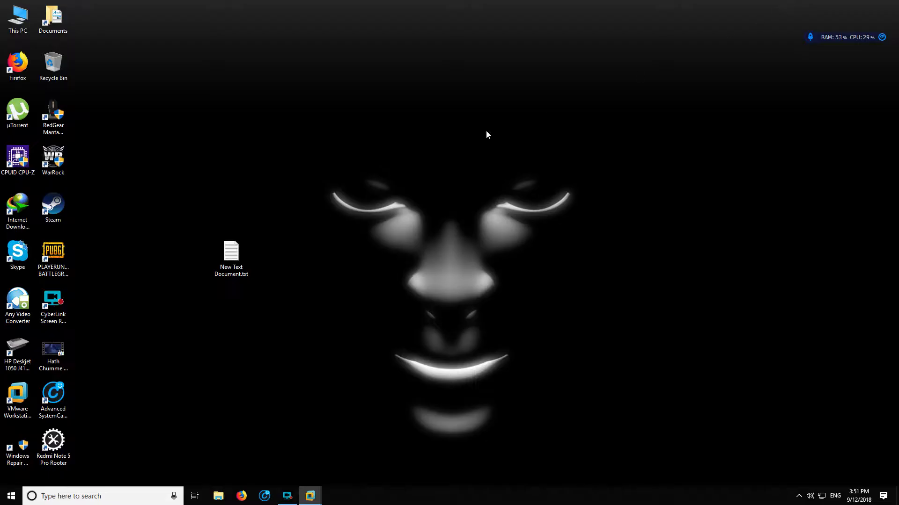
{"action": "left_click", "coordinate": [218, 500]}
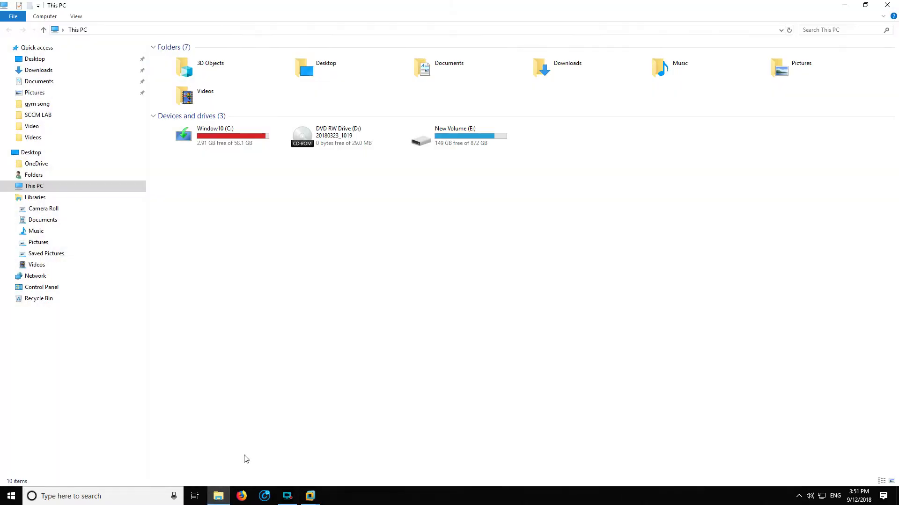
{"action": "double_click", "coordinate": [448, 140]}
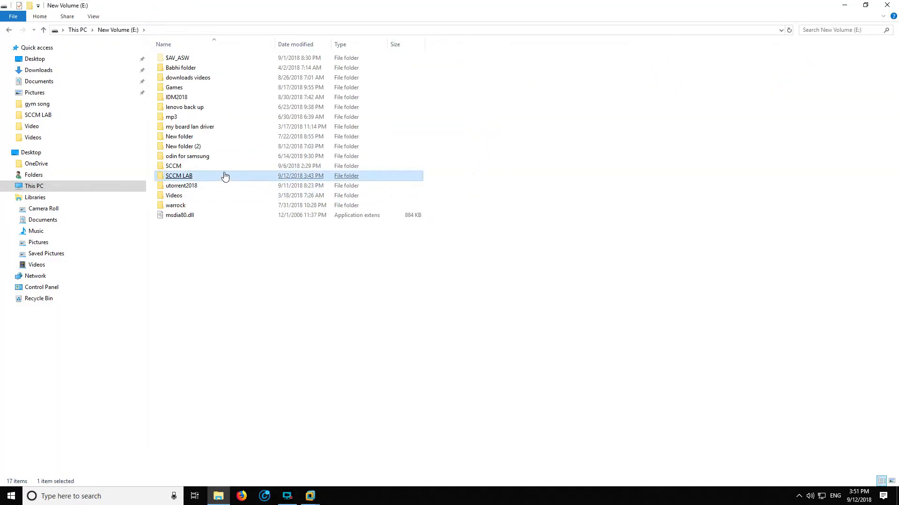
{"action": "double_click", "coordinate": [214, 167]}
{"action": "double_click", "coordinate": [182, 59]}
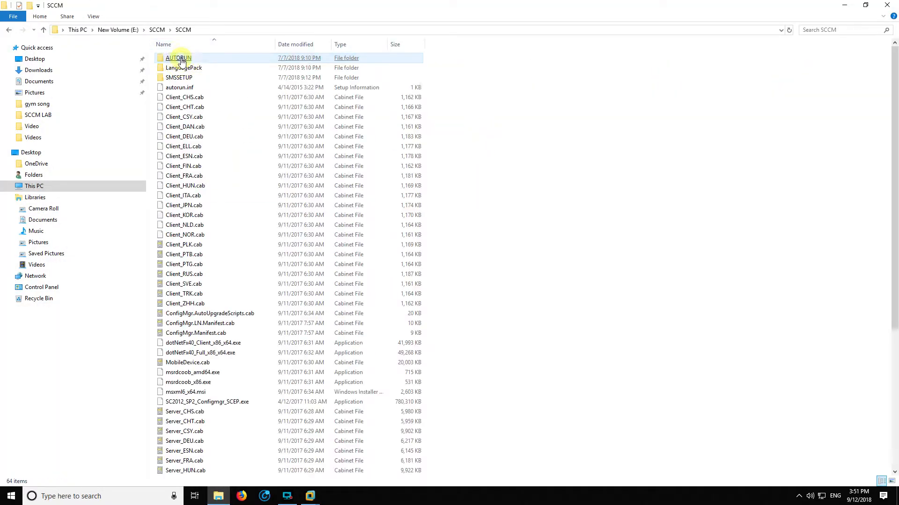
{"action": "double_click", "coordinate": [193, 78]}
{"action": "left_click", "coordinate": [194, 79]}
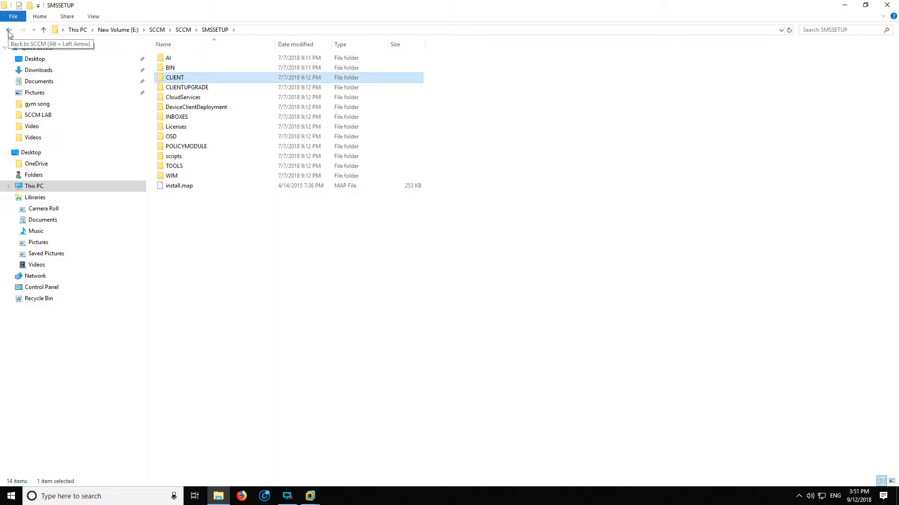
Go back to the outer SCCM folder on drive E: and copy the SCCM setup folder inside it
{"action": "left_click", "coordinate": [9, 31]}
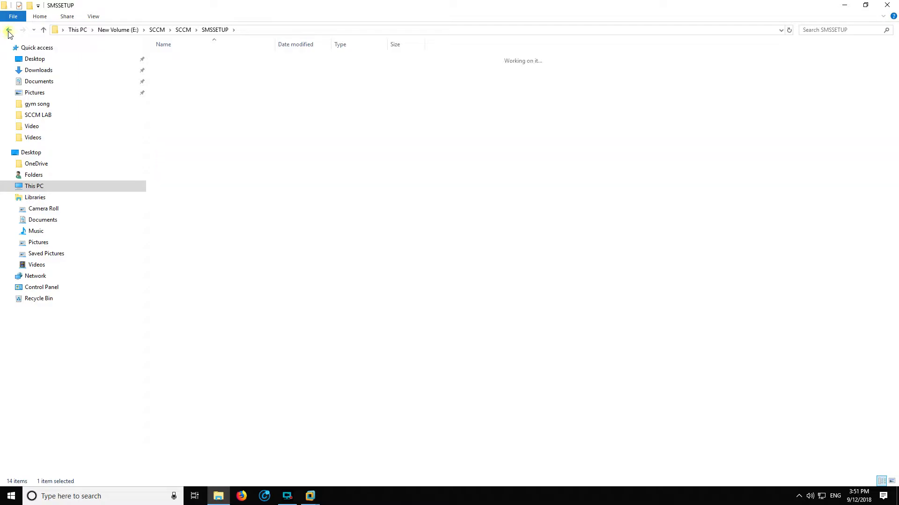
{"action": "left_click", "coordinate": [8, 31]}
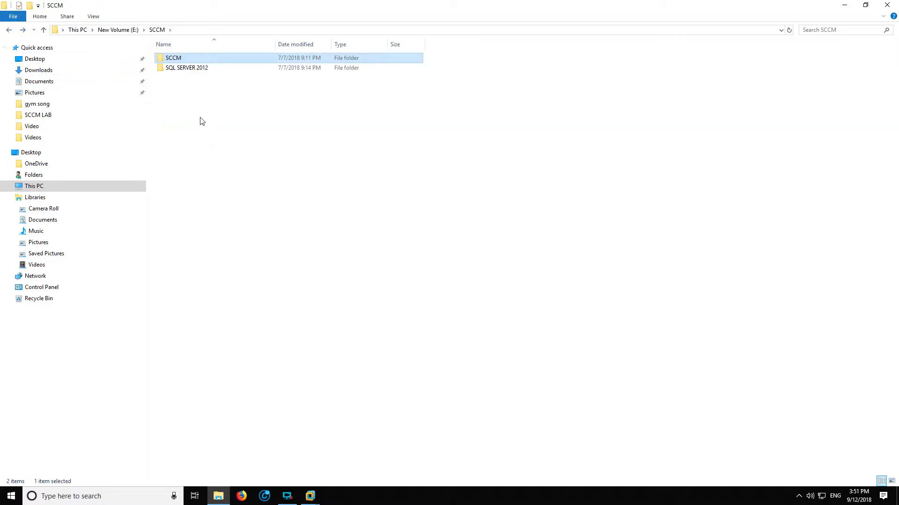
{"action": "right_click", "coordinate": [171, 61]}
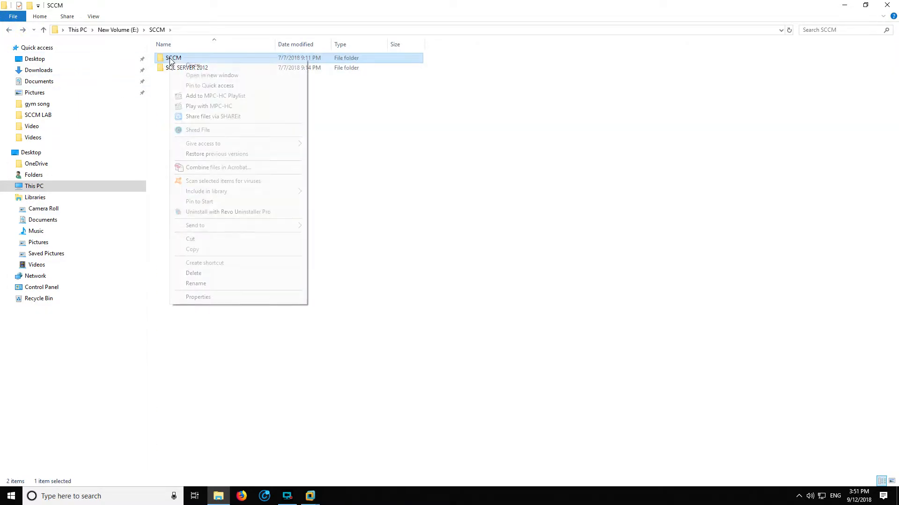
{"action": "left_click", "coordinate": [206, 249]}
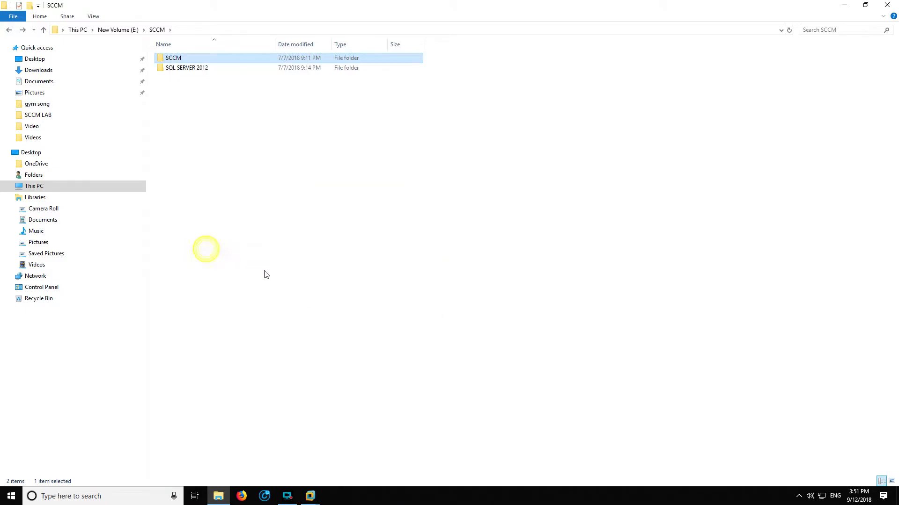
Switch to the DC virtual machine and paste the SCCM folder into Local Disk (C:)
{"action": "mouse_move", "coordinate": [298, 493]}
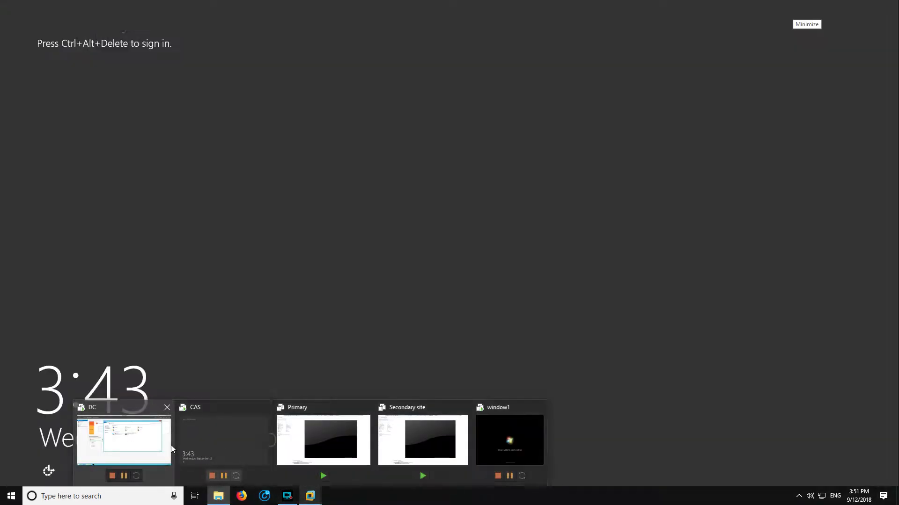
{"action": "left_click", "coordinate": [169, 445]}
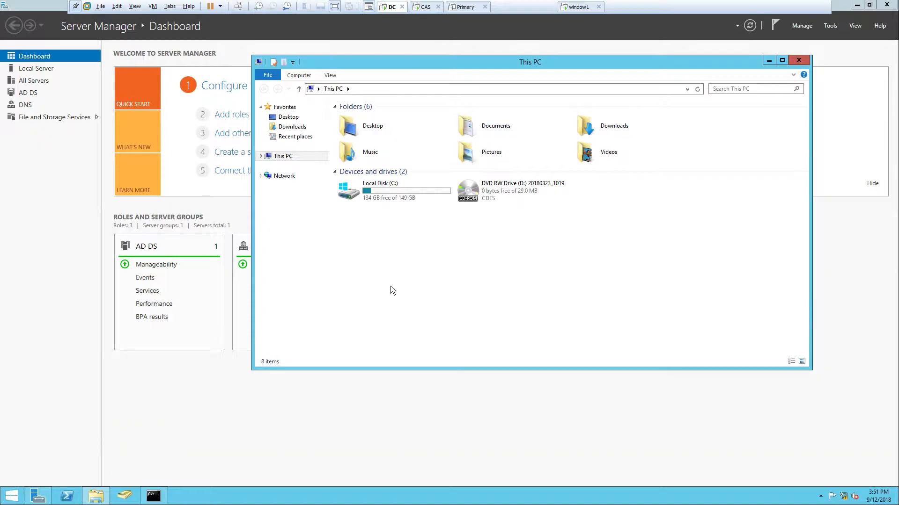
{"action": "double_click", "coordinate": [398, 191]}
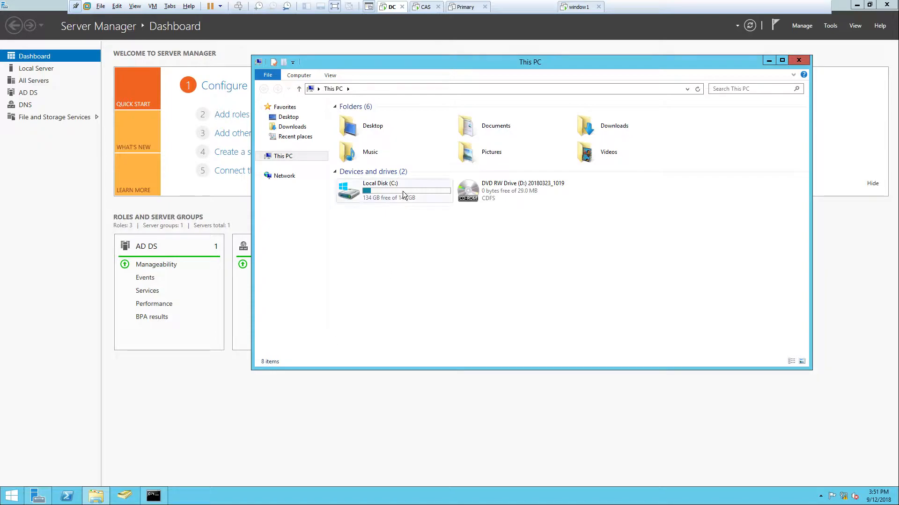
{"action": "right_click", "coordinate": [361, 226]}
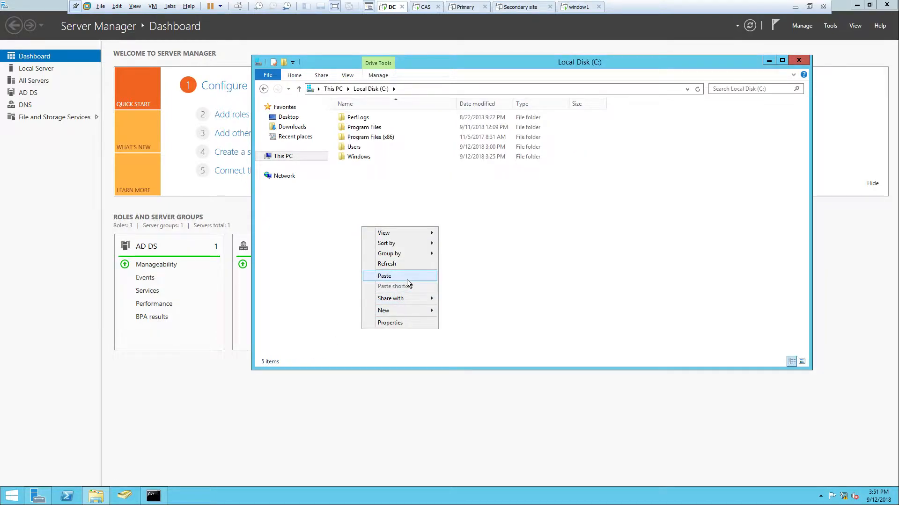
{"action": "left_click", "coordinate": [406, 278]}
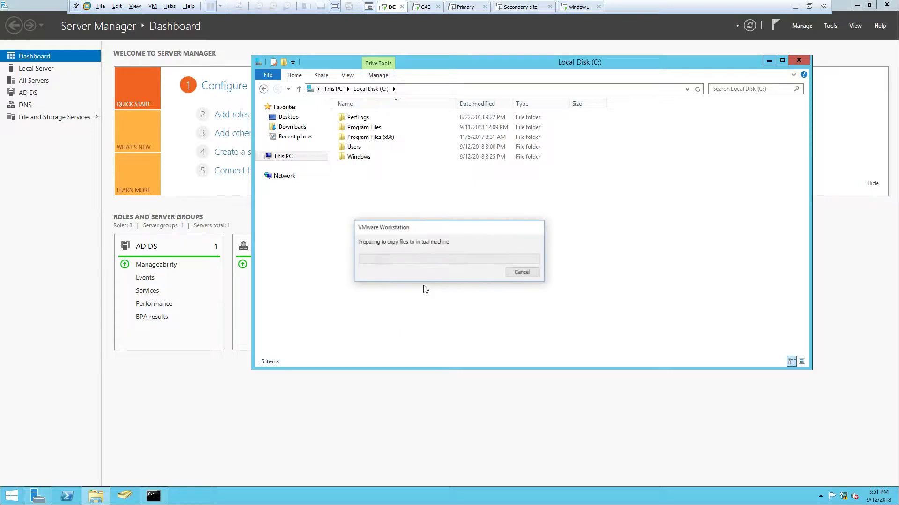
{"action": "left_click_drag", "start_coordinate": [439, 231], "coordinate": [500, 208]}
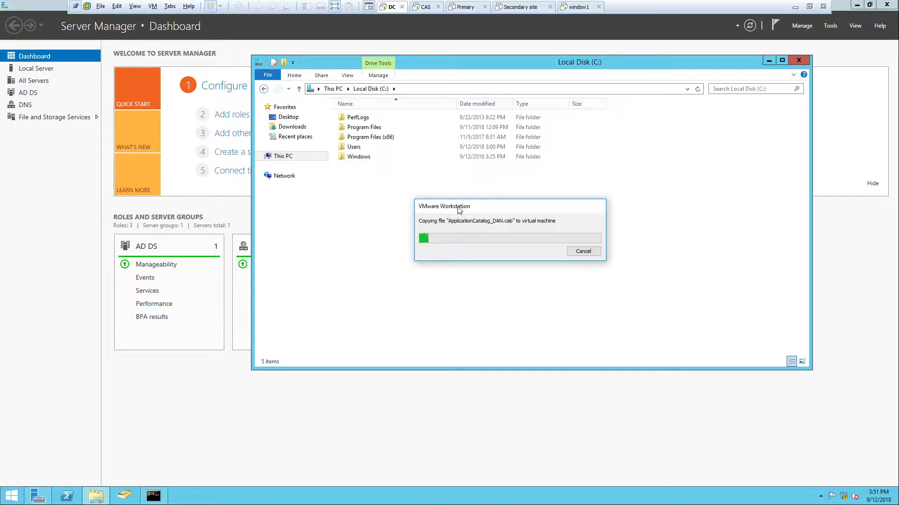
{"action": "left_click_drag", "start_coordinate": [459, 211], "coordinate": [479, 205]}
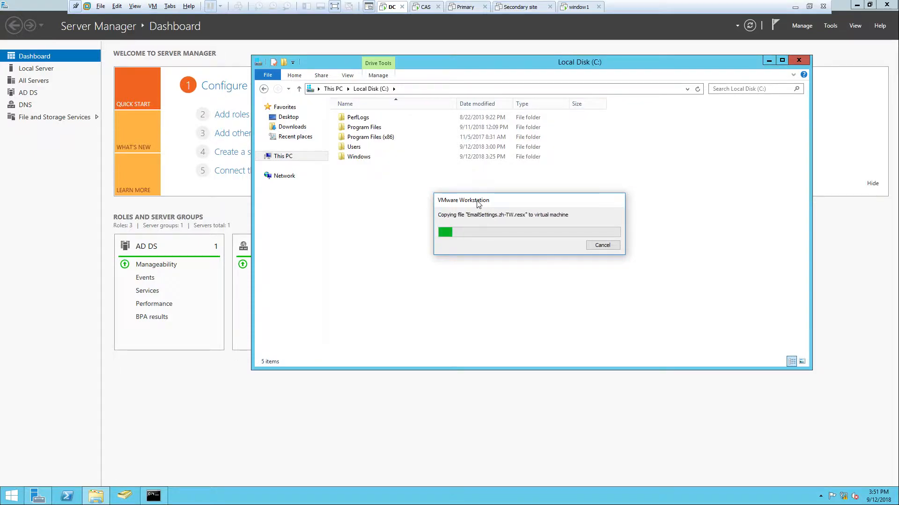
View the VMware Workstation version details and look for the VMware Tools reinstall command for the virtual machine
{"action": "left_click", "coordinate": [102, 7]}
{"action": "mouse_move", "coordinate": [188, 8]}
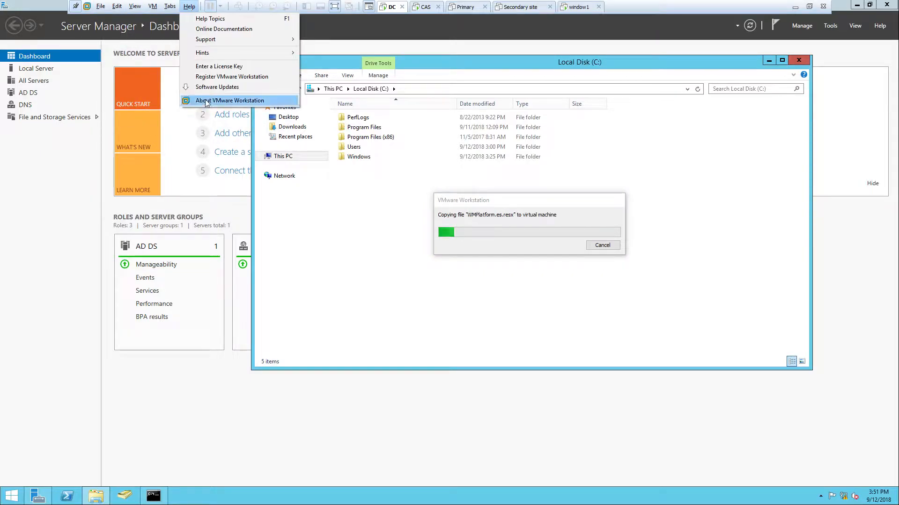
{"action": "left_click", "coordinate": [206, 100]}
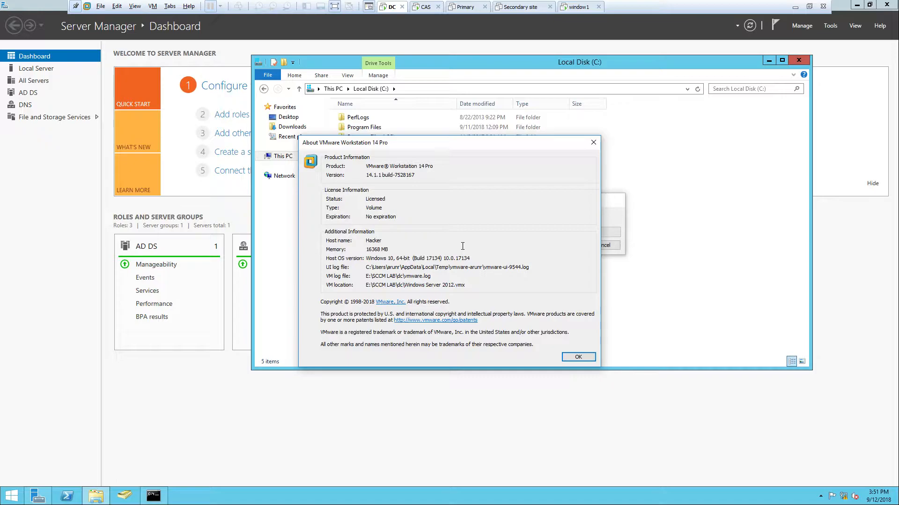
{"action": "left_click", "coordinate": [578, 358]}
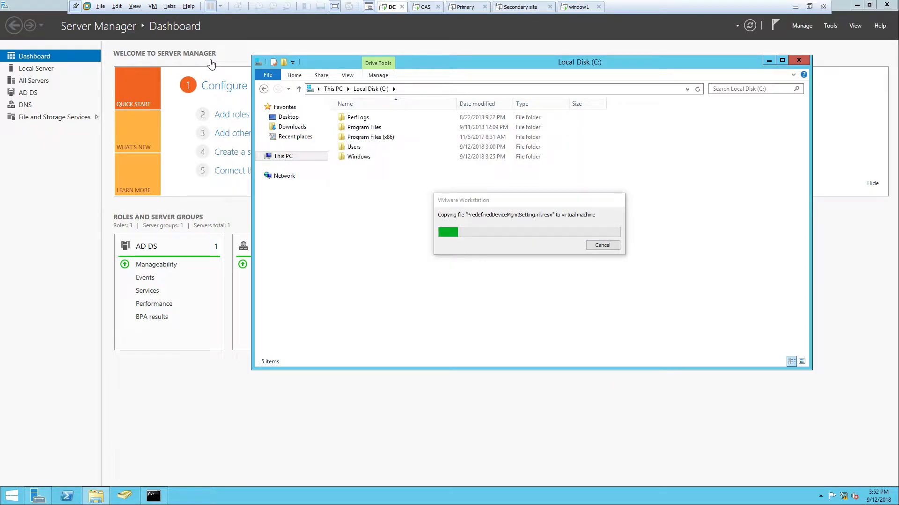
{"action": "left_click", "coordinate": [153, 6]}
{"action": "mouse_move", "coordinate": [135, 6]}
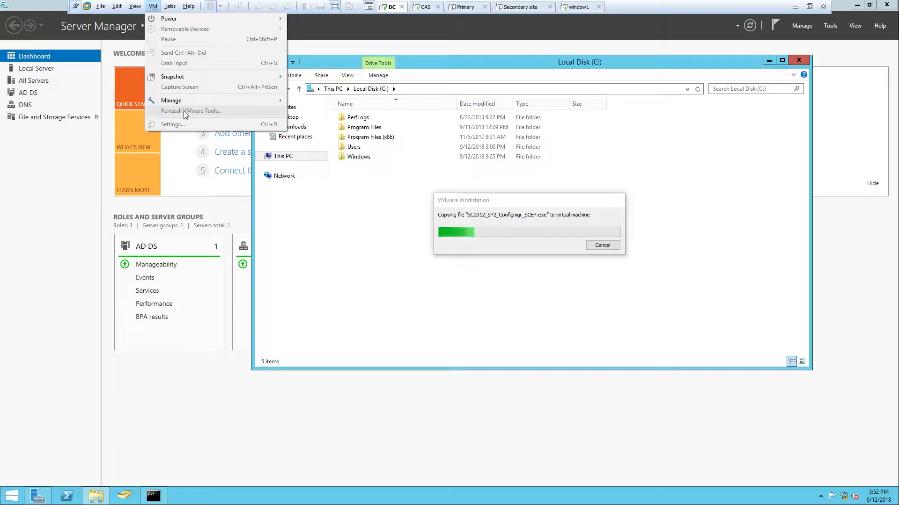
{"action": "left_click", "coordinate": [369, 217]}
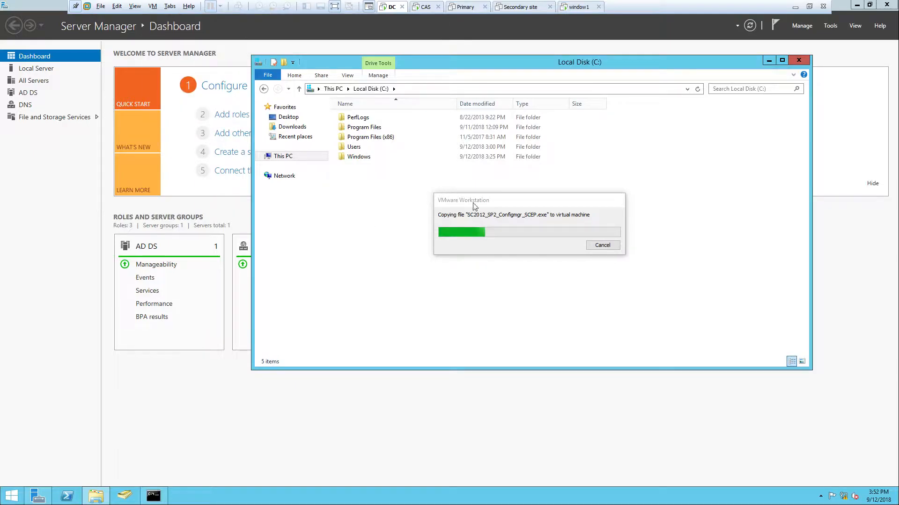
{"action": "left_click_drag", "start_coordinate": [474, 205], "coordinate": [495, 204]}
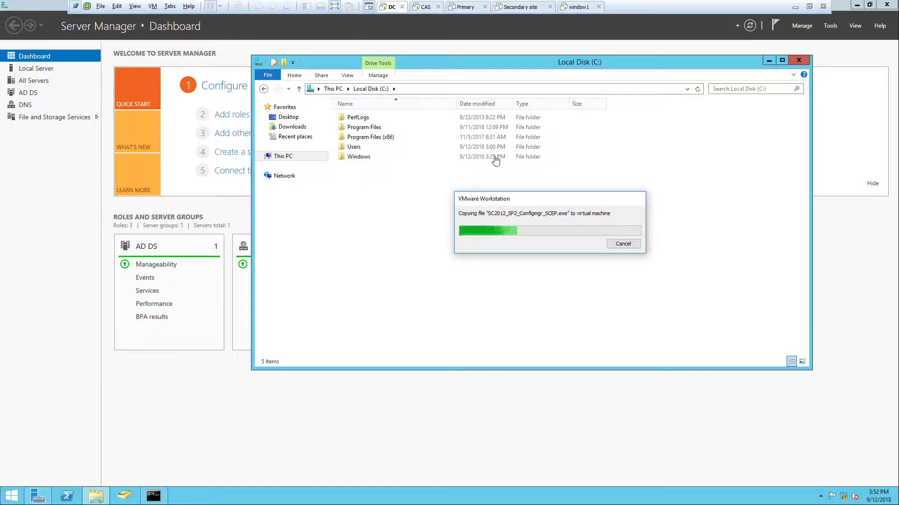
{"action": "left_click", "coordinate": [797, 9]}
{"action": "left_click", "coordinate": [287, 496]}
{"action": "left_click", "coordinate": [412, 369]}
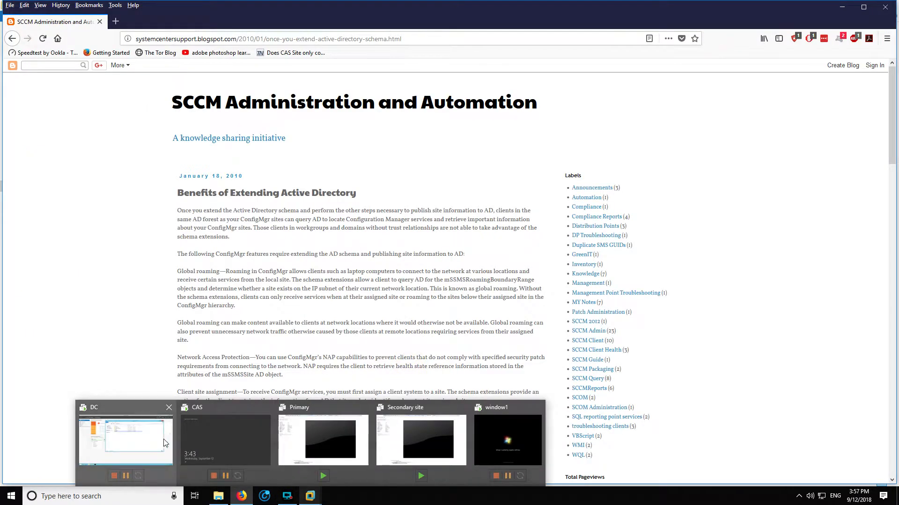
Return to the DC virtual machine and refresh Local Disk (C:) to check for the copied SCCM folder
{"action": "left_click", "coordinate": [154, 443]}
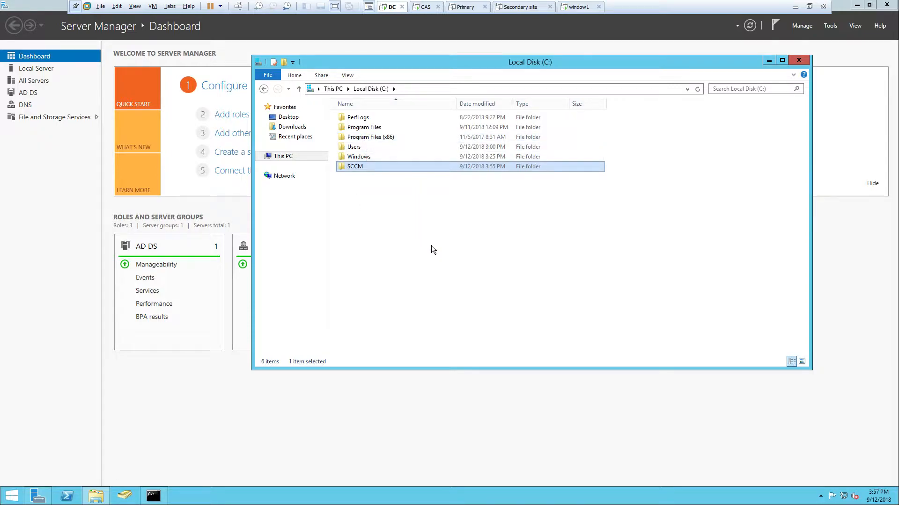
{"action": "key", "text": "alt"}
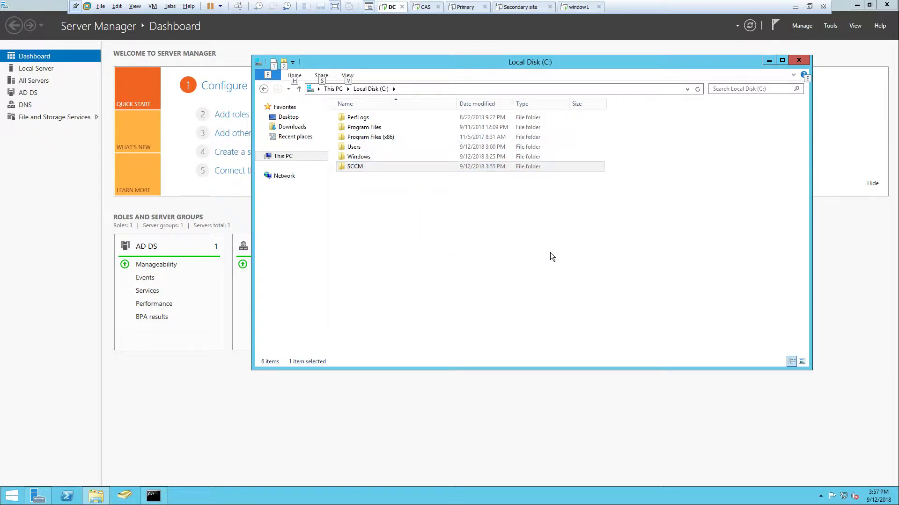
{"action": "right_click", "coordinate": [469, 228]}
{"action": "left_click", "coordinate": [507, 267]}
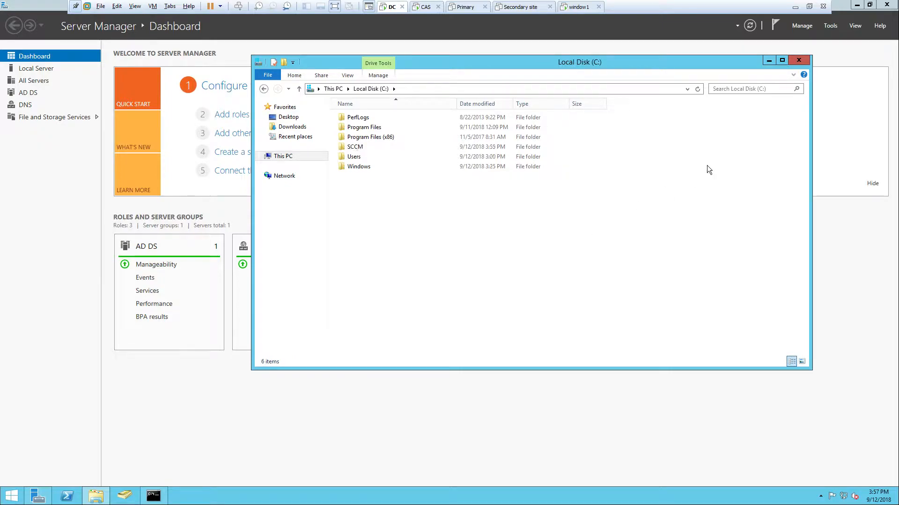
Switch to the host, close the browser with the SCCM blog article and refresh the SCCM folder on drive E:
{"action": "left_click", "coordinate": [794, 7]}
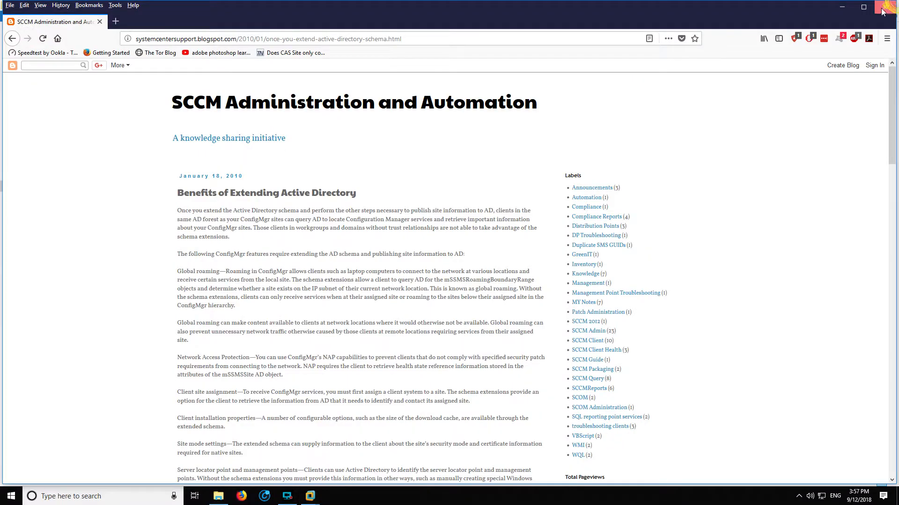
{"action": "left_click", "coordinate": [886, 7]}
{"action": "left_click", "coordinate": [287, 497]}
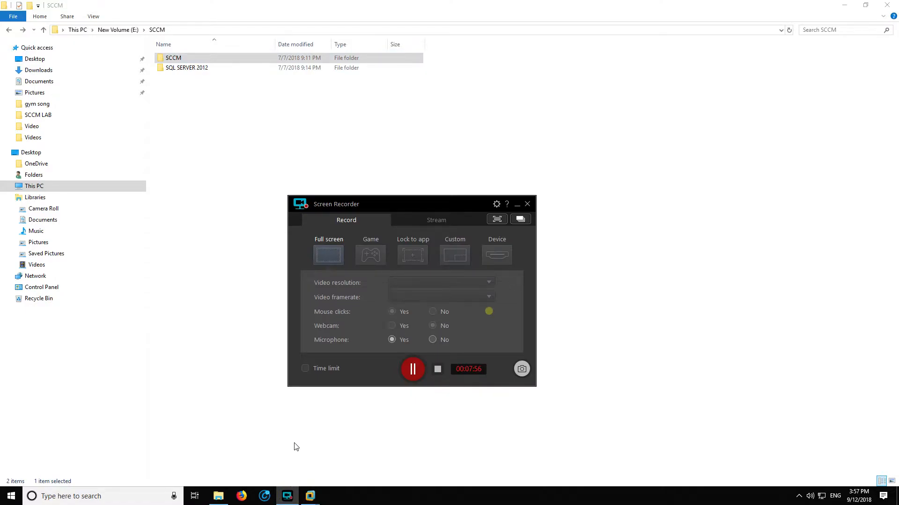
{"action": "right_click", "coordinate": [295, 319]}
{"action": "left_click", "coordinate": [335, 356]}
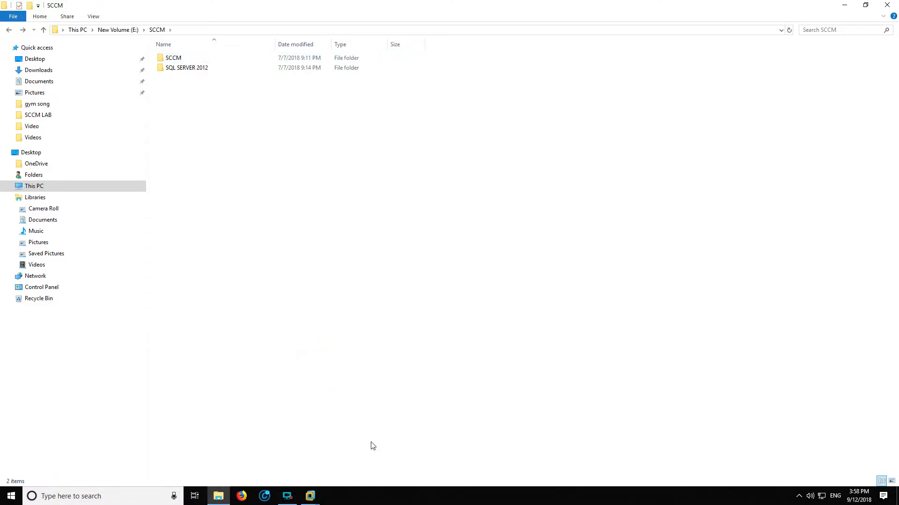
Switch back to the DC virtual machine, refresh Local Disk (C:) and open SCCM\SMSSETUP in a maximized window
{"action": "mouse_move", "coordinate": [310, 496]}
{"action": "left_click", "coordinate": [160, 446]}
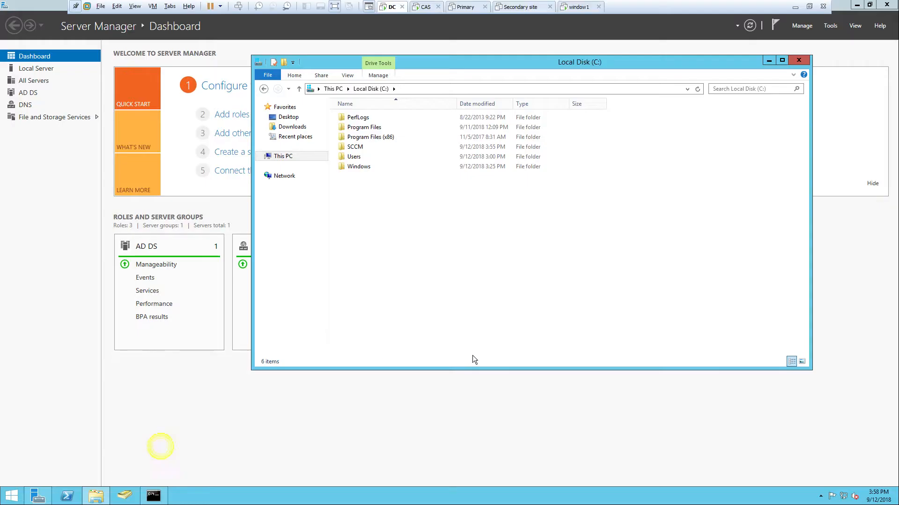
{"action": "right_click", "coordinate": [443, 266]}
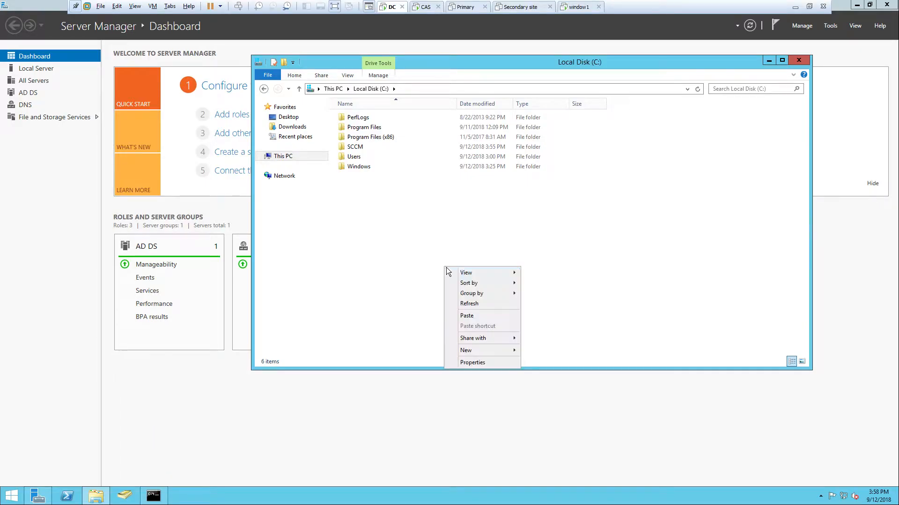
{"action": "left_click", "coordinate": [477, 301]}
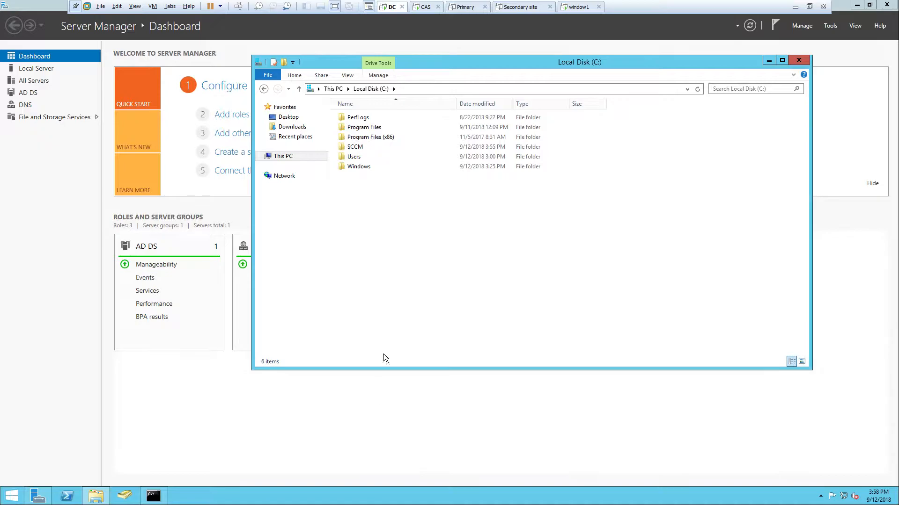
{"action": "double_click", "coordinate": [352, 147]}
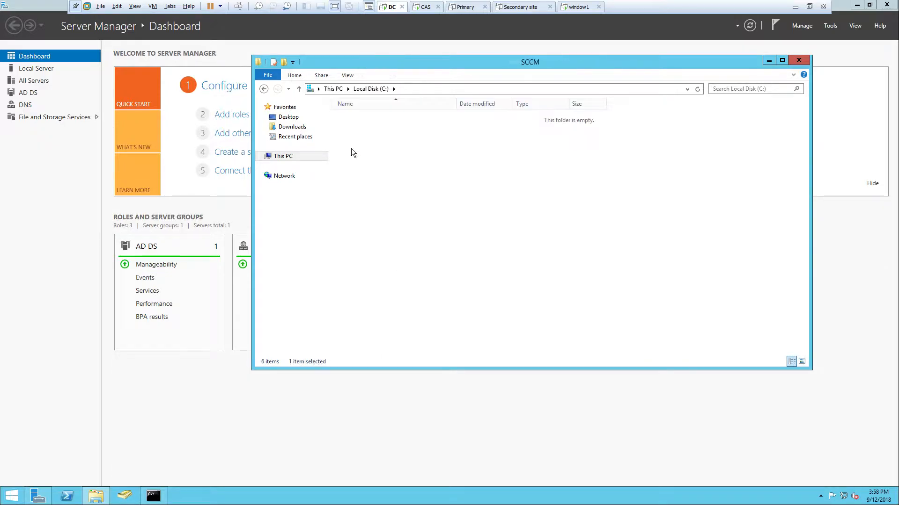
{"action": "left_click", "coordinate": [782, 60]}
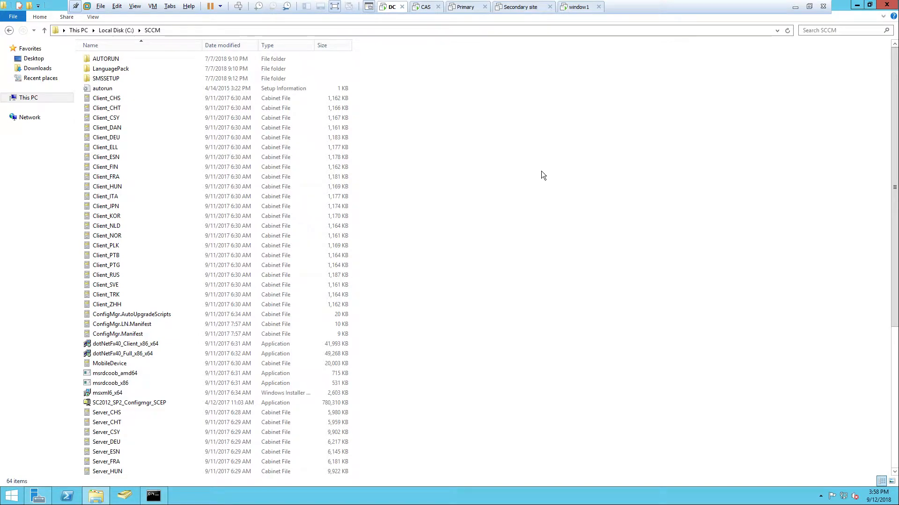
{"action": "double_click", "coordinate": [150, 79]}
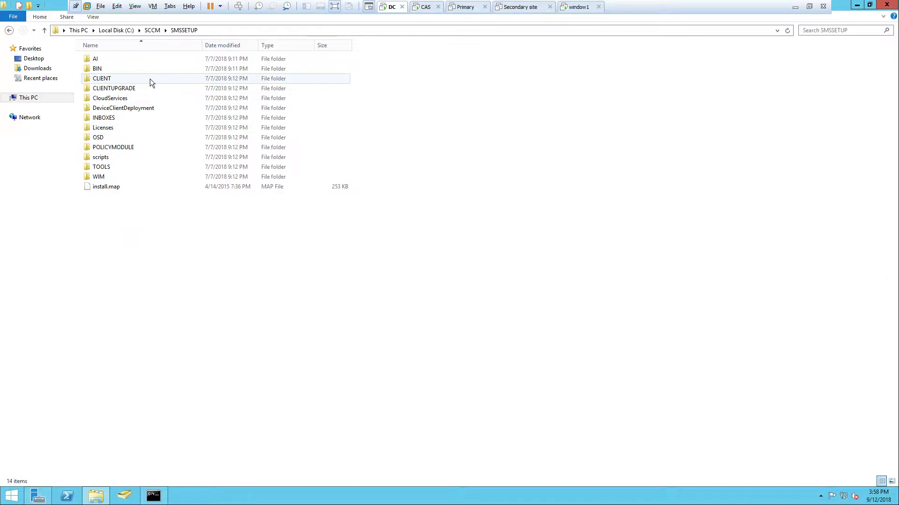
Check the X64 folder inside BIN, open the I386 folder instead and locate the extadsch application
{"action": "double_click", "coordinate": [136, 69]}
{"action": "double_click", "coordinate": [136, 69]}
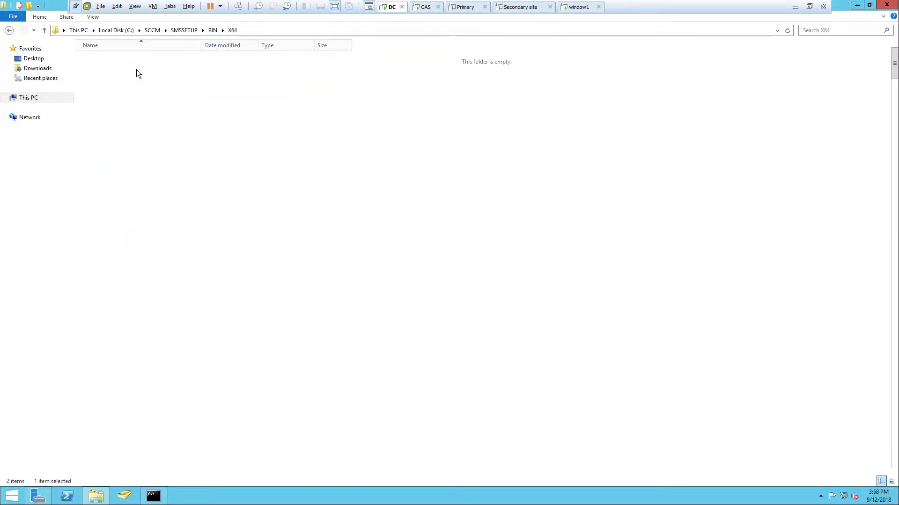
{"action": "left_click", "coordinate": [9, 30]}
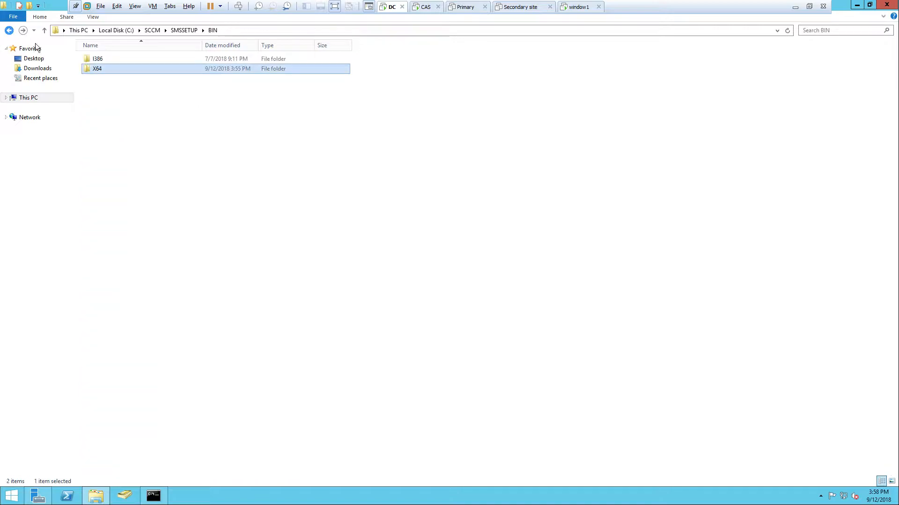
{"action": "double_click", "coordinate": [94, 59]}
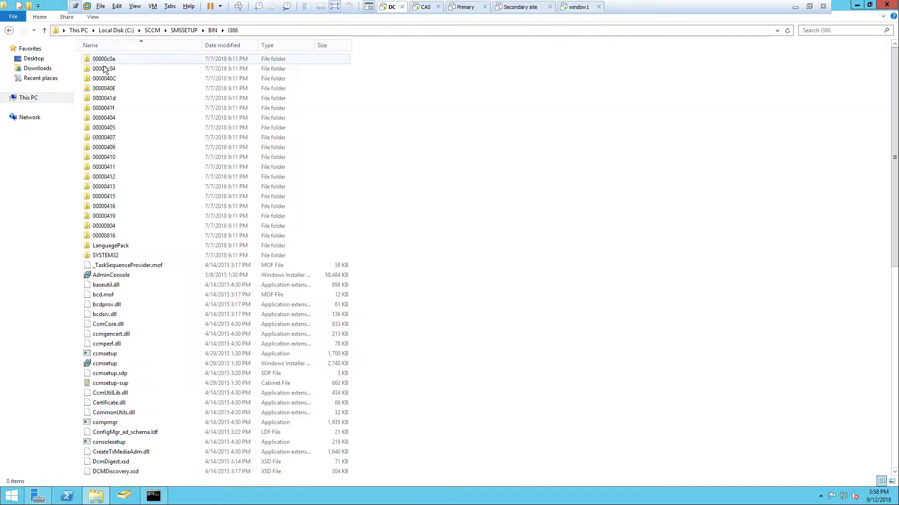
{"action": "type", "text": "e"}
{"action": "left_click", "coordinate": [561, 184]}
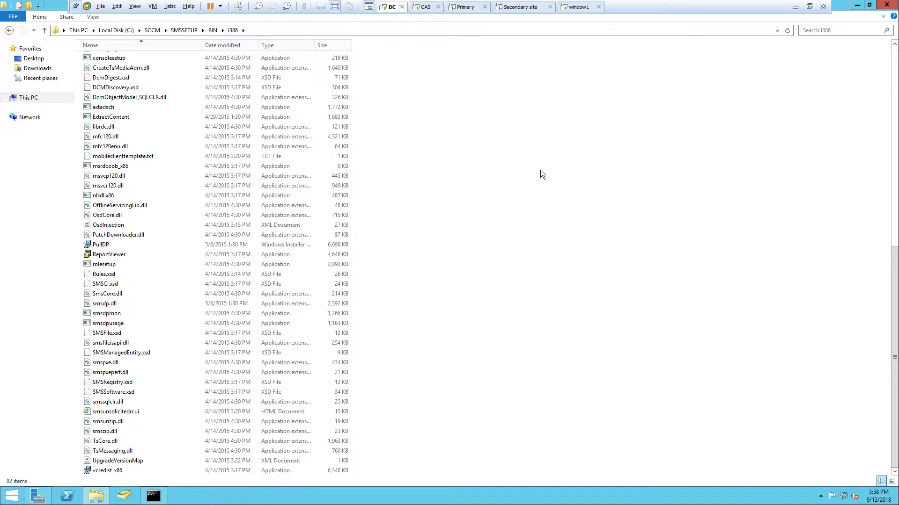
{"action": "left_click", "coordinate": [332, 30]}
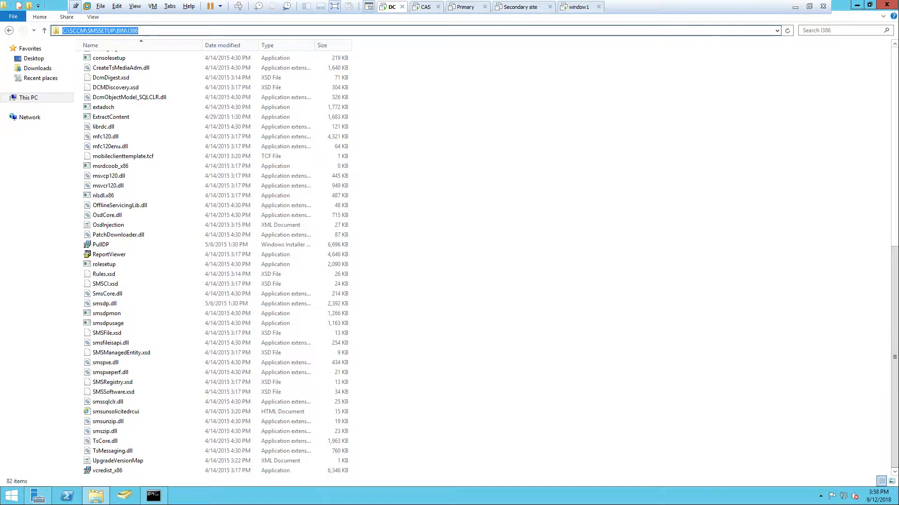
{"action": "left_click", "coordinate": [449, 96]}
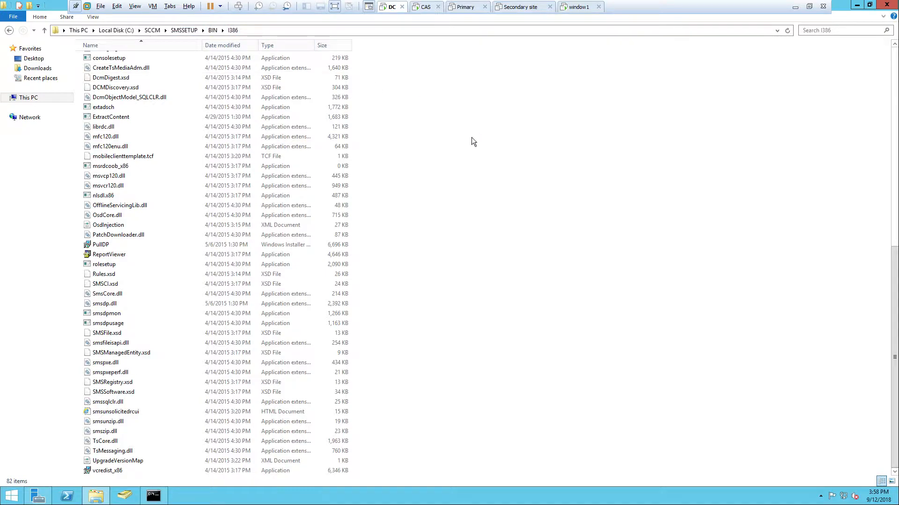
{"action": "mouse_move", "coordinate": [98, 110]}
Open a command window in the I386 folder and run extadsch.exe to extend the Active Directory schema
{"action": "right_click", "coordinate": [516, 148]}
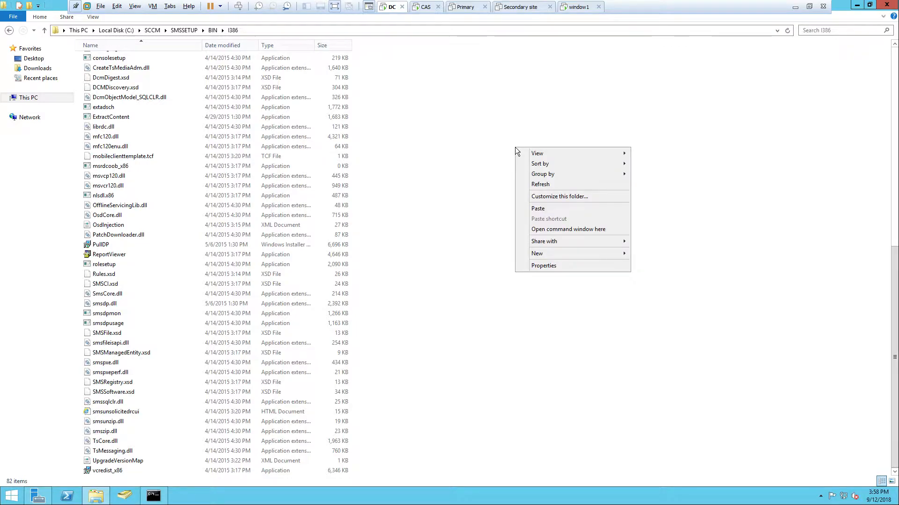
{"action": "left_click", "coordinate": [592, 230]}
{"action": "left_click_drag", "start_coordinate": [313, 80], "coordinate": [579, 92]}
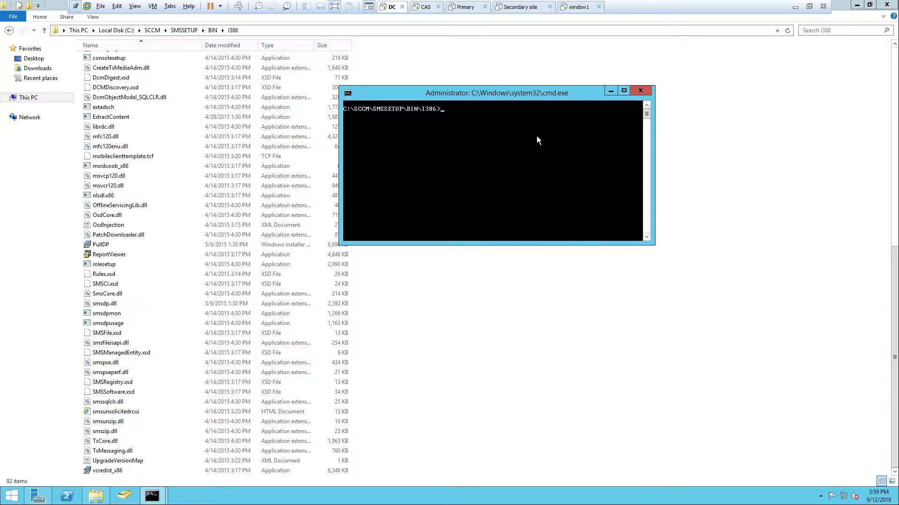
{"action": "type", "text": "exta"}
{"action": "key", "text": "Tab"}
{"action": "key", "text": "Return"}
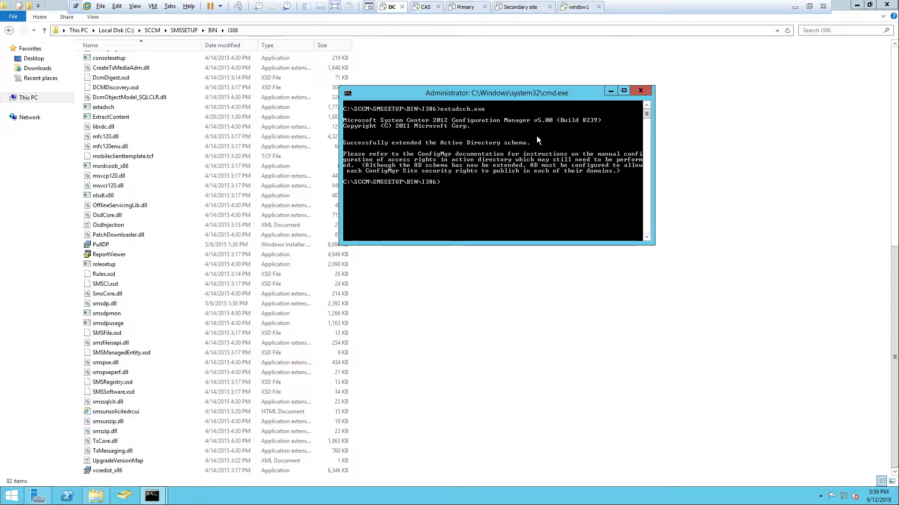
Open the ExtADSch log on Local Disk (C:) and highlight the line reporting the schema extension result
{"action": "left_click_drag", "start_coordinate": [406, 94], "coordinate": [538, 86]}
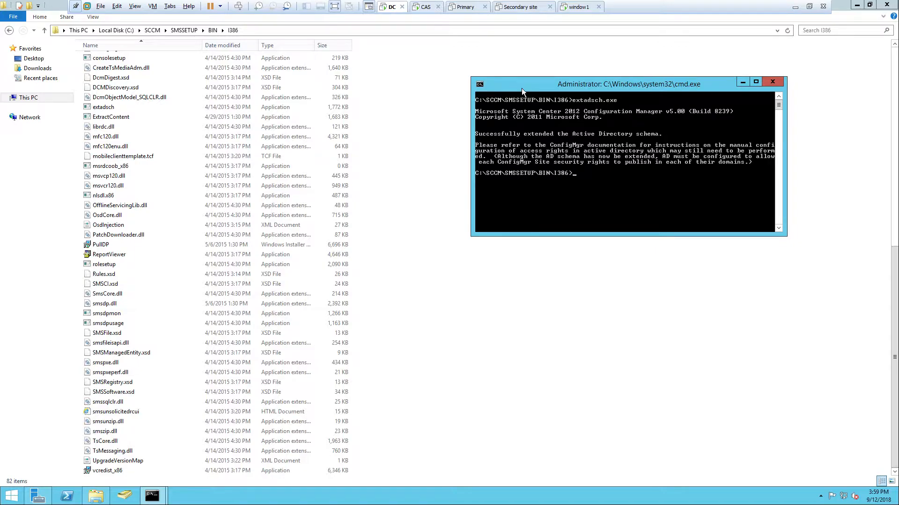
{"action": "left_click", "coordinate": [33, 98]}
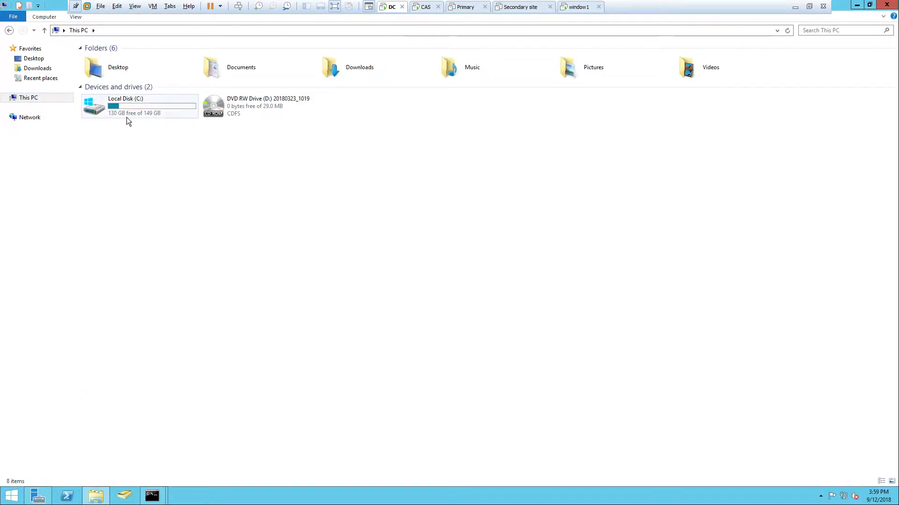
{"action": "mouse_move", "coordinate": [126, 117]}
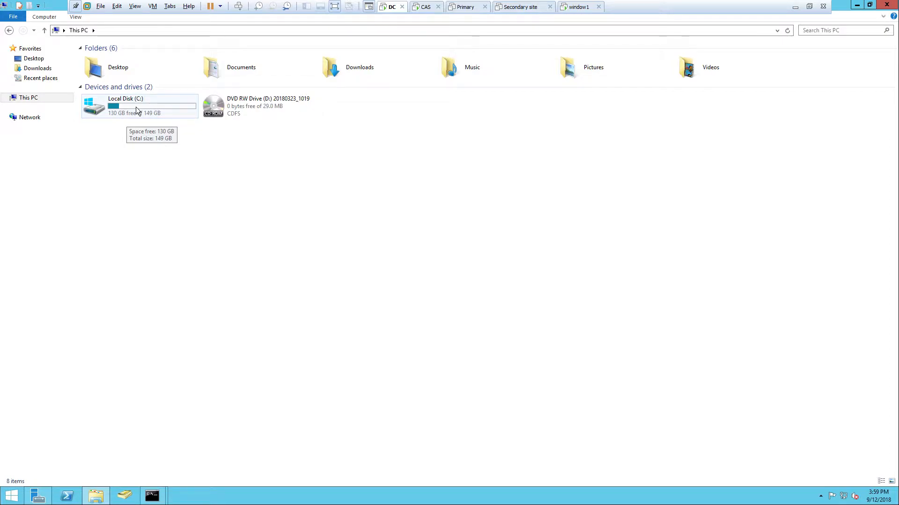
{"action": "double_click", "coordinate": [136, 110]}
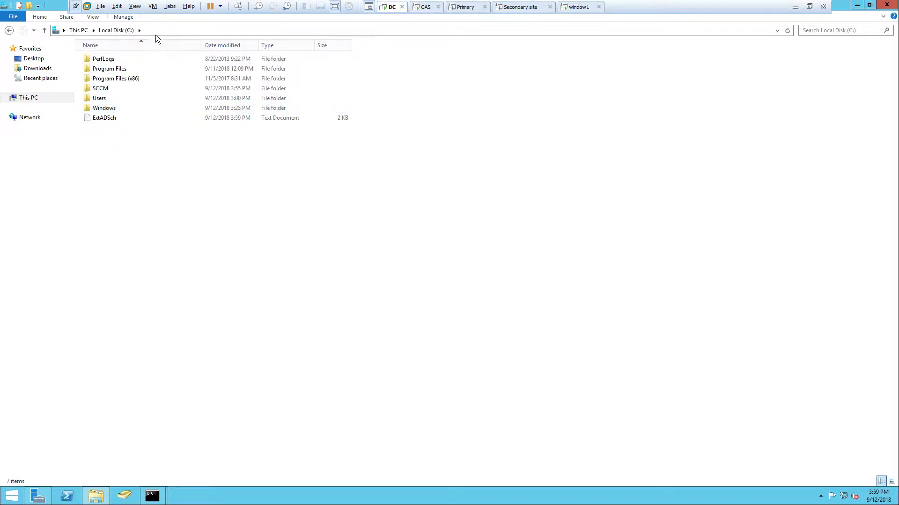
{"action": "left_click", "coordinate": [93, 120]}
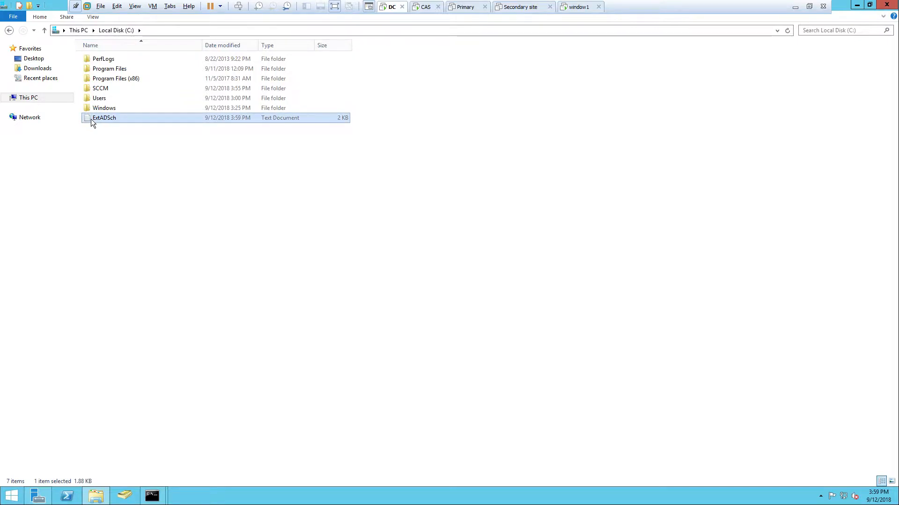
{"action": "double_click", "coordinate": [91, 119]}
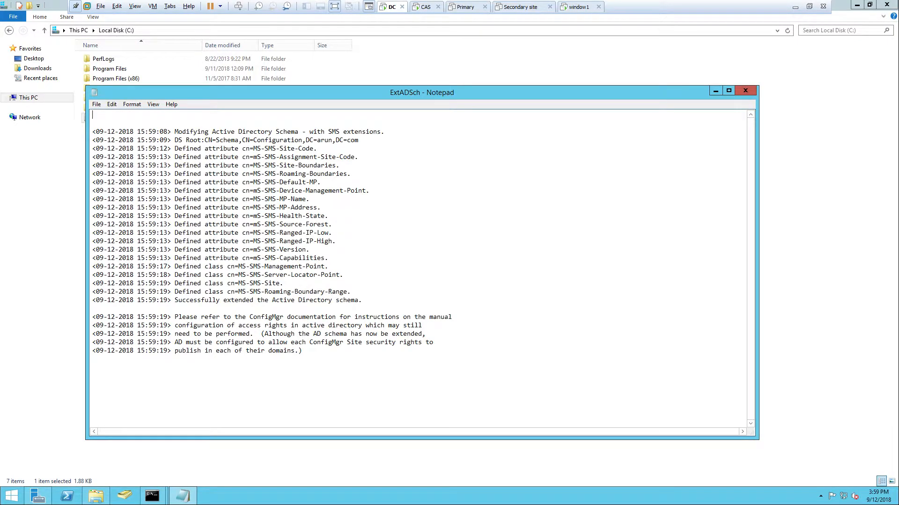
{"action": "left_click_drag", "start_coordinate": [174, 300], "coordinate": [362, 300]}
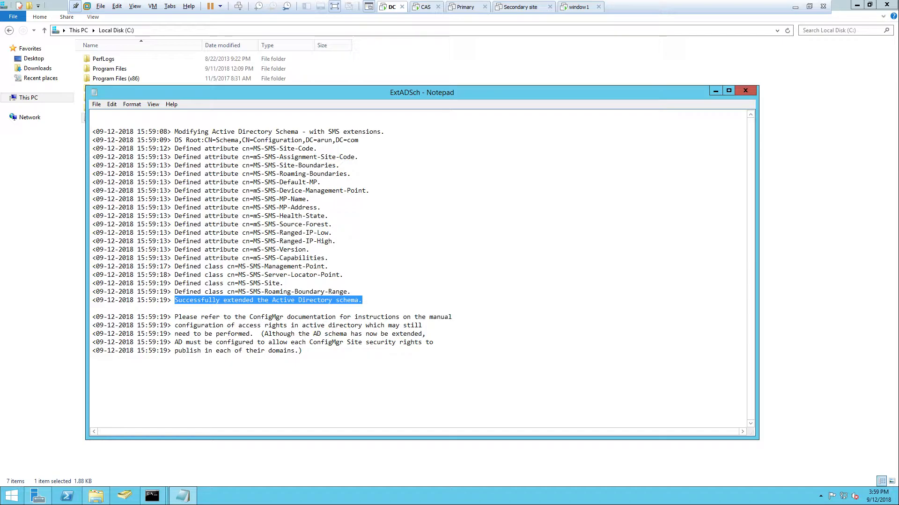
Close the ExtADSch log, File Explorer and the command window, and minimize Server Manager
{"action": "left_click", "coordinate": [746, 90]}
{"action": "left_click", "coordinate": [886, 5]}
{"action": "left_click_drag", "start_coordinate": [657, 87], "coordinate": [509, 80]}
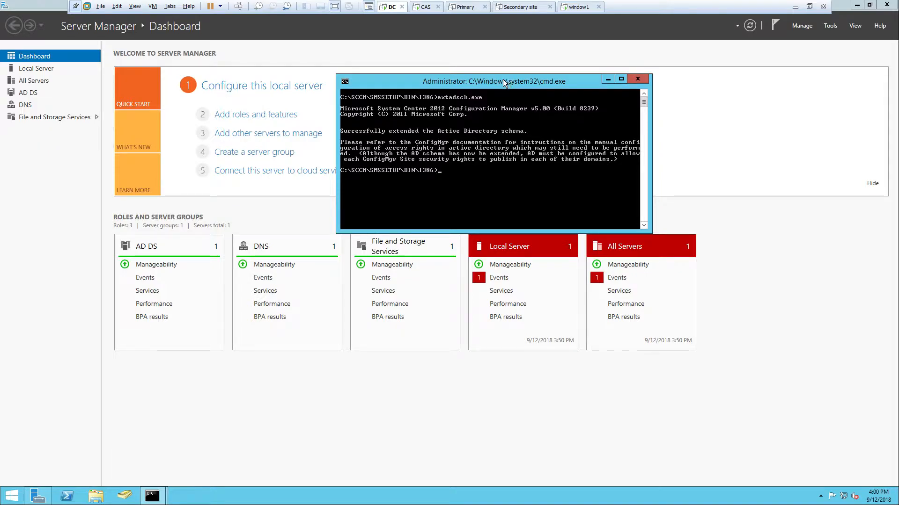
{"action": "left_click_drag", "start_coordinate": [503, 80], "coordinate": [444, 50]}
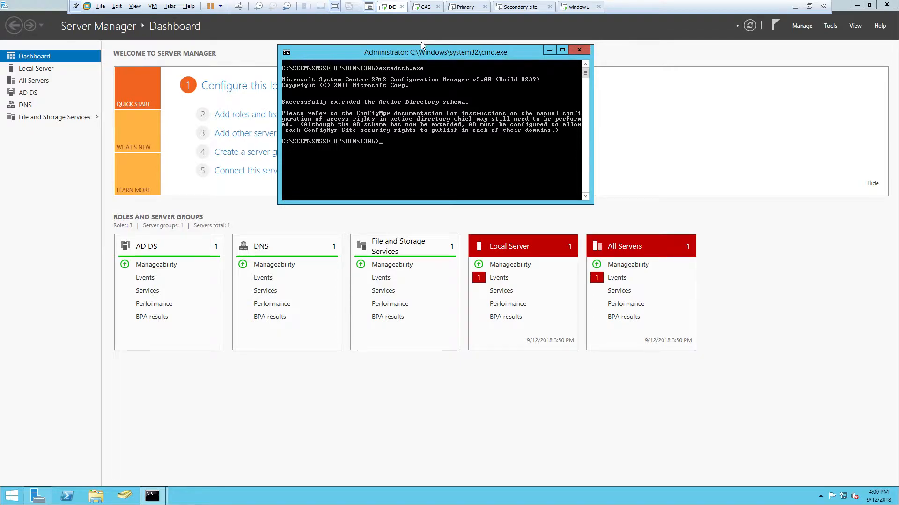
{"action": "left_click_drag", "start_coordinate": [426, 52], "coordinate": [485, 53]}
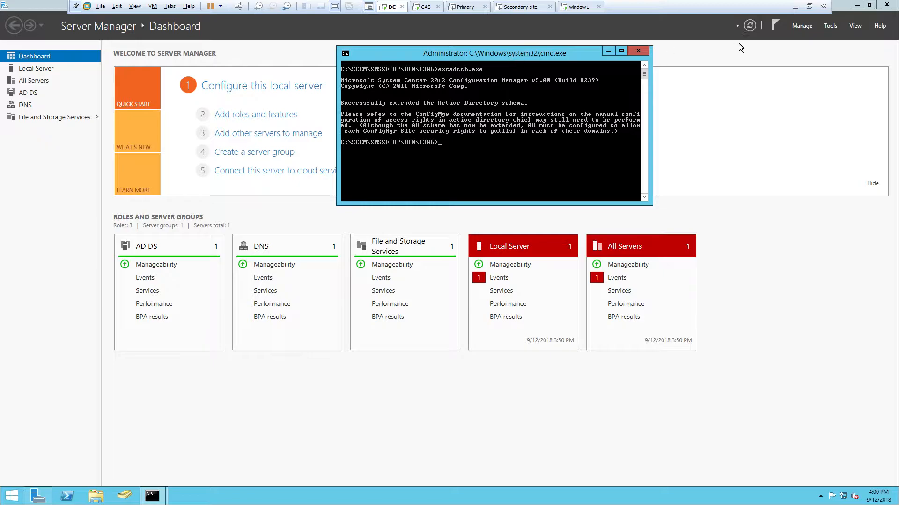
{"action": "left_click", "coordinate": [638, 50]}
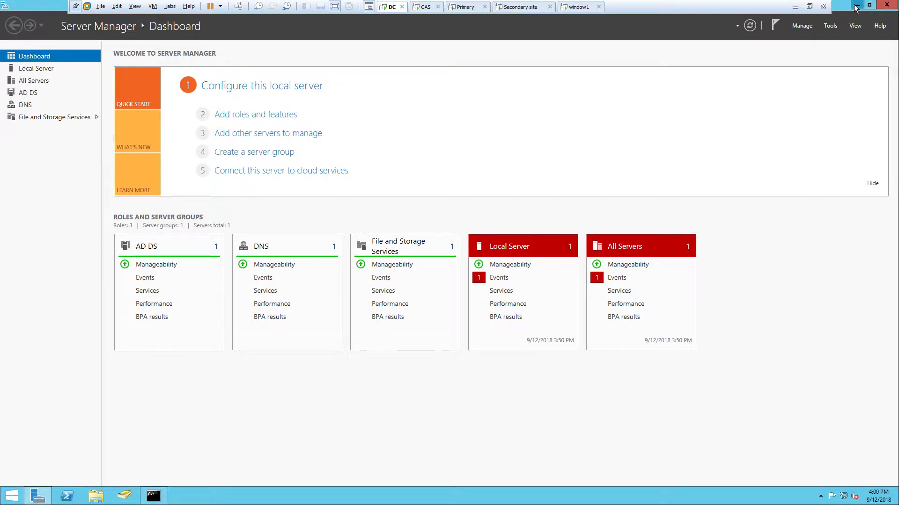
{"action": "left_click", "coordinate": [856, 6]}
{"action": "right_click", "coordinate": [335, 94]}
{"action": "left_click", "coordinate": [376, 122]}
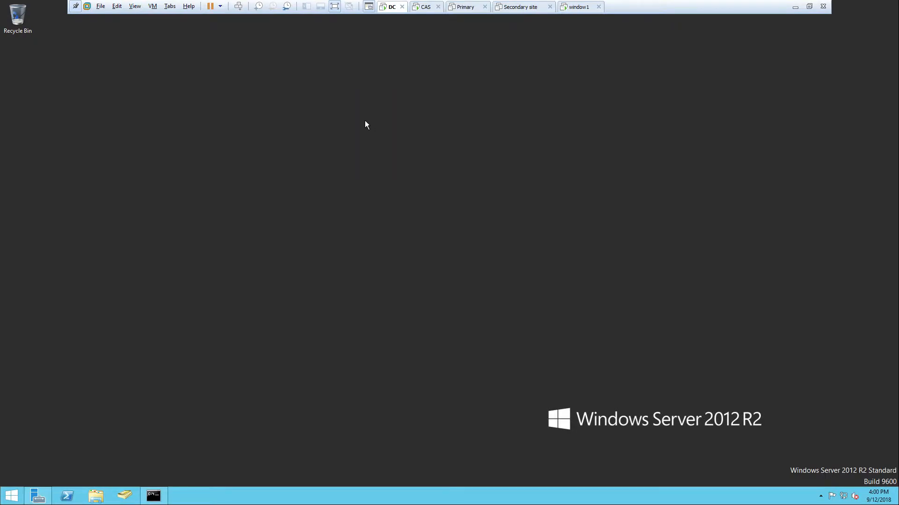
{"action": "right_click", "coordinate": [341, 114]}
{"action": "left_click", "coordinate": [370, 141]}
{"action": "left_click", "coordinate": [424, 8]}
{"action": "left_click", "coordinate": [390, 10]}
{"action": "left_click", "coordinate": [427, 10]}
{"action": "left_click", "coordinate": [392, 9]}
{"action": "right_click", "coordinate": [316, 120]}
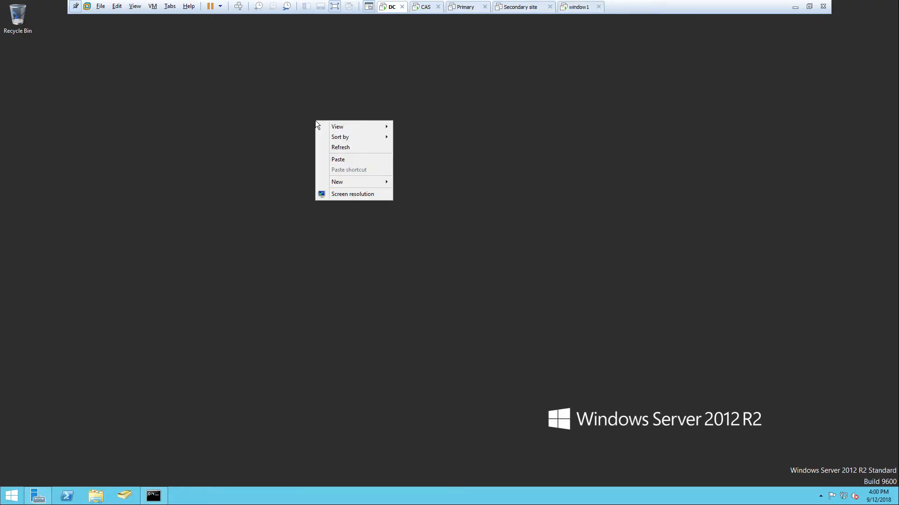
{"action": "left_click", "coordinate": [346, 150]}
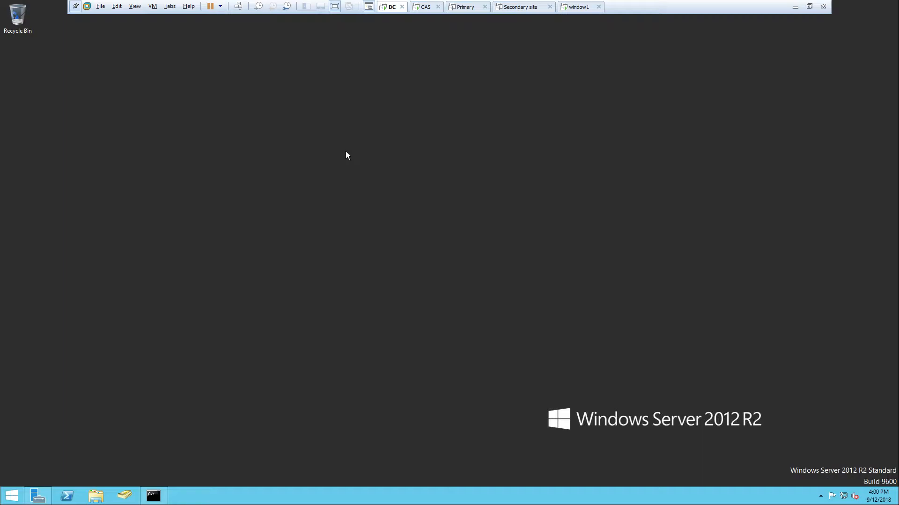
{"action": "right_click", "coordinate": [344, 97]}
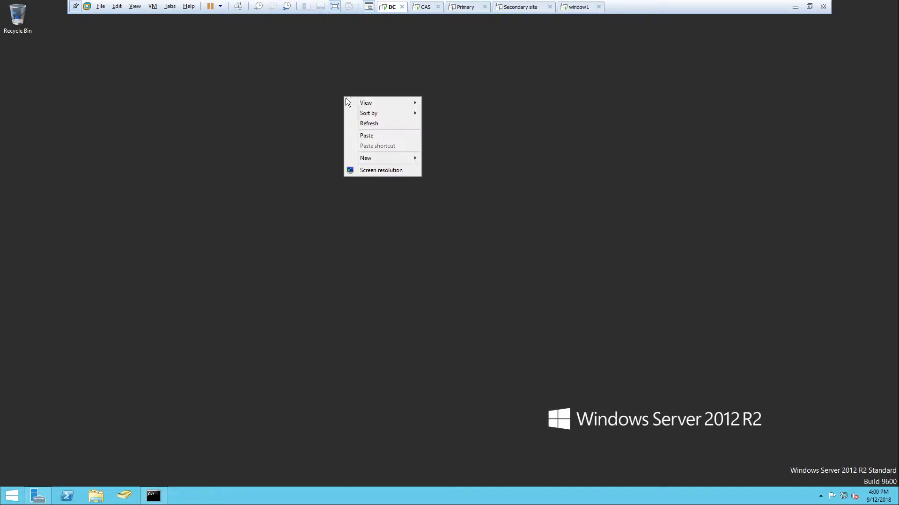
{"action": "left_click", "coordinate": [379, 124]}
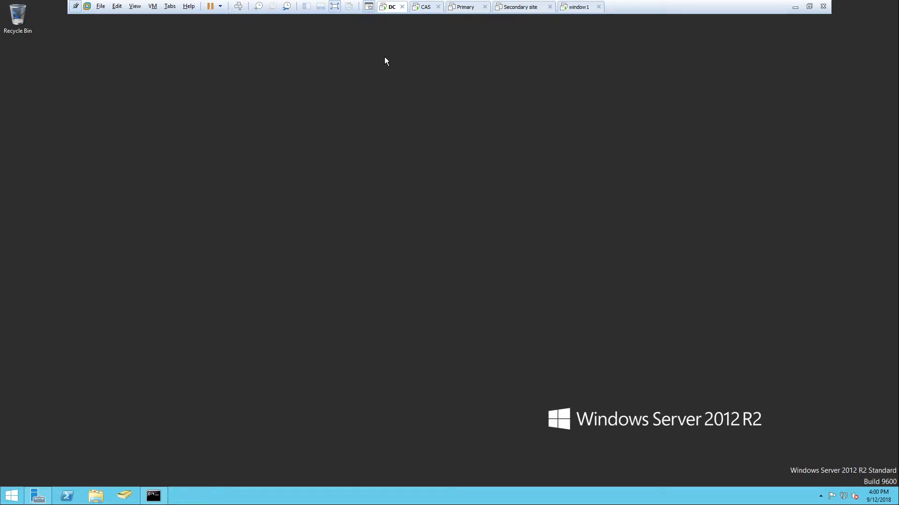
{"action": "left_click", "coordinate": [423, 11]}
{"action": "left_click", "coordinate": [392, 8]}
{"action": "left_click", "coordinate": [429, 8]}
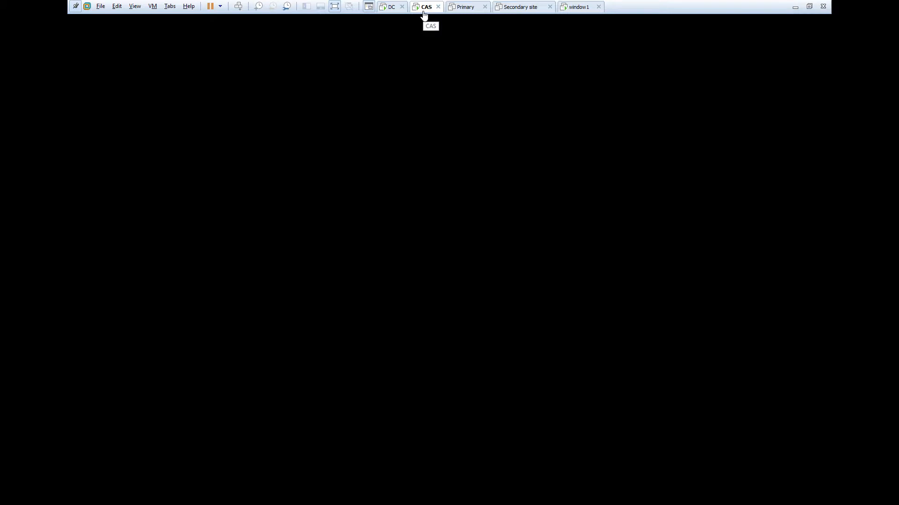
{"action": "left_click", "coordinate": [390, 8]}
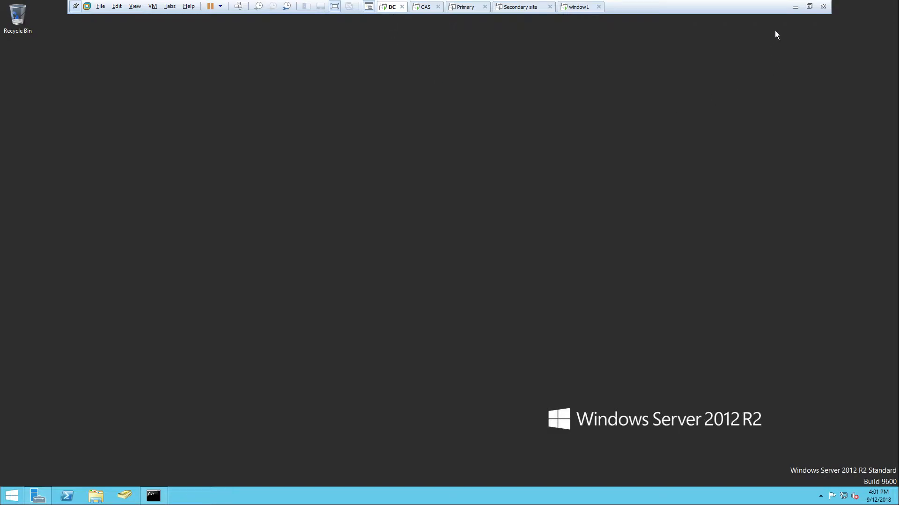
Switch to the host and copy the SQL SERVER 2012 folder from the SCCM folder on drive E:
{"action": "left_click", "coordinate": [795, 7]}
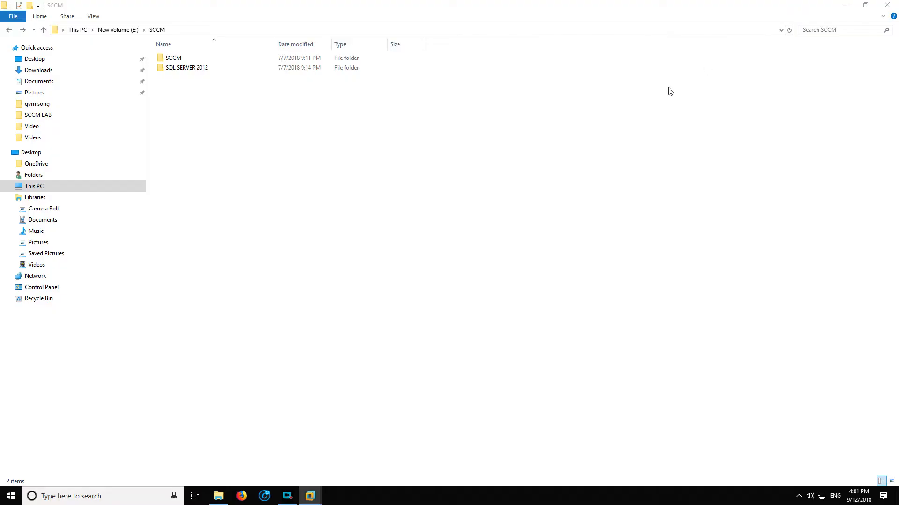
{"action": "right_click", "coordinate": [178, 74]}
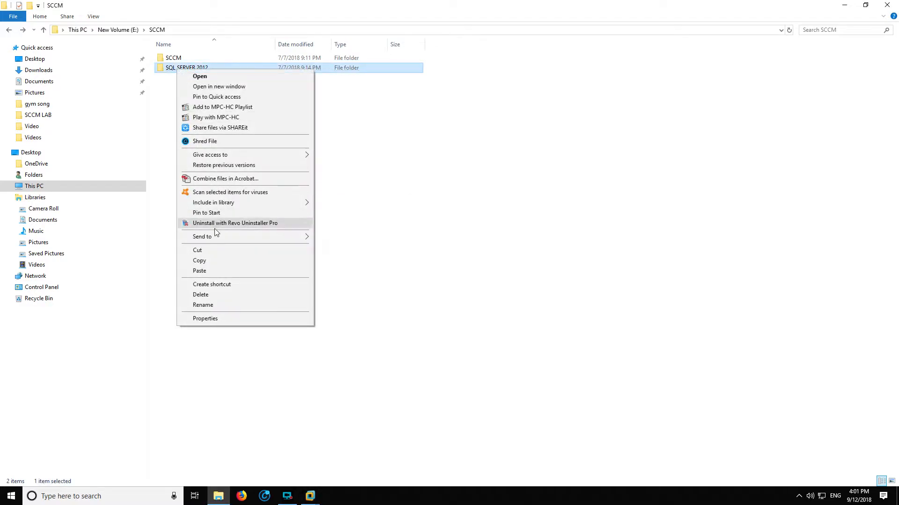
{"action": "left_click", "coordinate": [213, 258]}
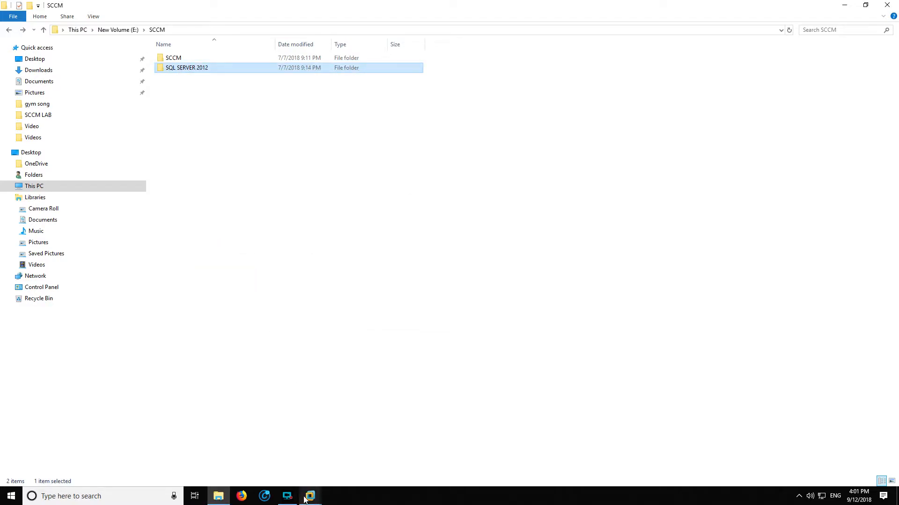
Return to the DC virtual machine and paste the copied SQL SERVER 2012 folder into Local Disk (C:)
{"action": "left_click", "coordinate": [310, 496]}
{"action": "left_click", "coordinate": [129, 440]}
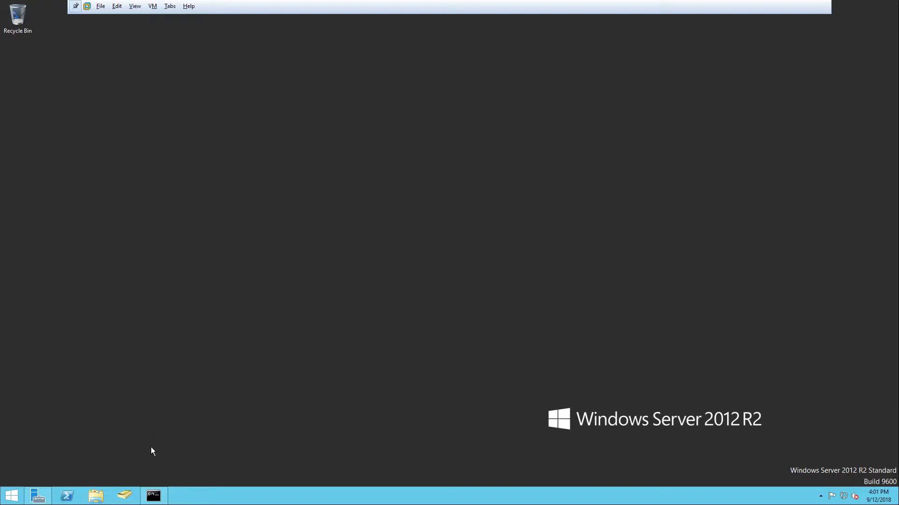
{"action": "left_click", "coordinate": [97, 496]}
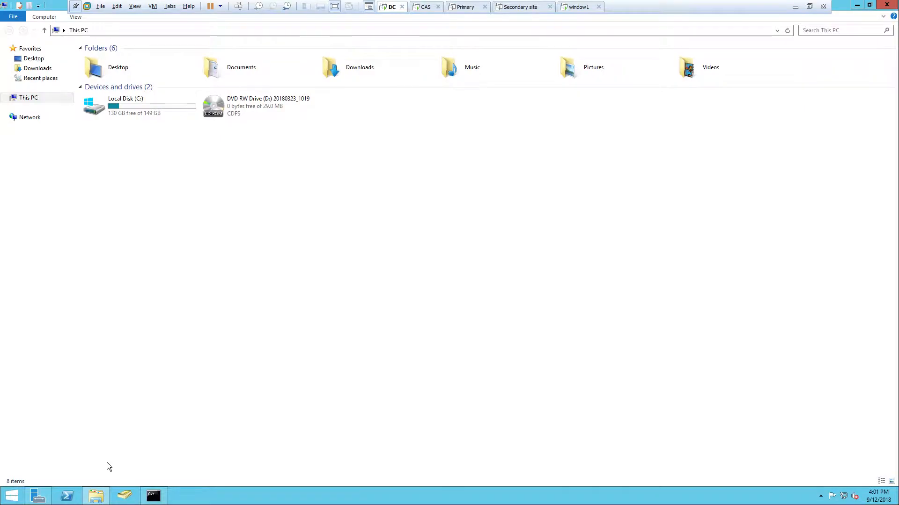
{"action": "double_click", "coordinate": [125, 104]}
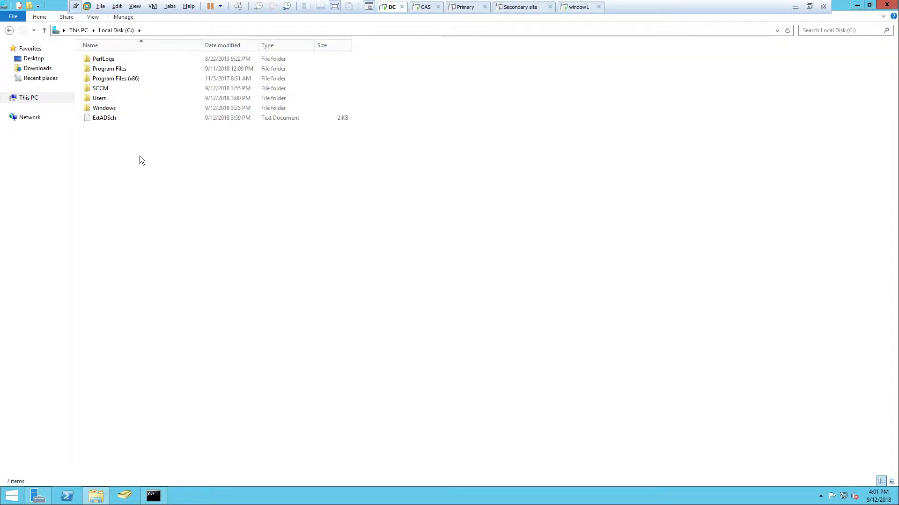
{"action": "right_click", "coordinate": [139, 161]}
{"action": "left_click", "coordinate": [197, 205]}
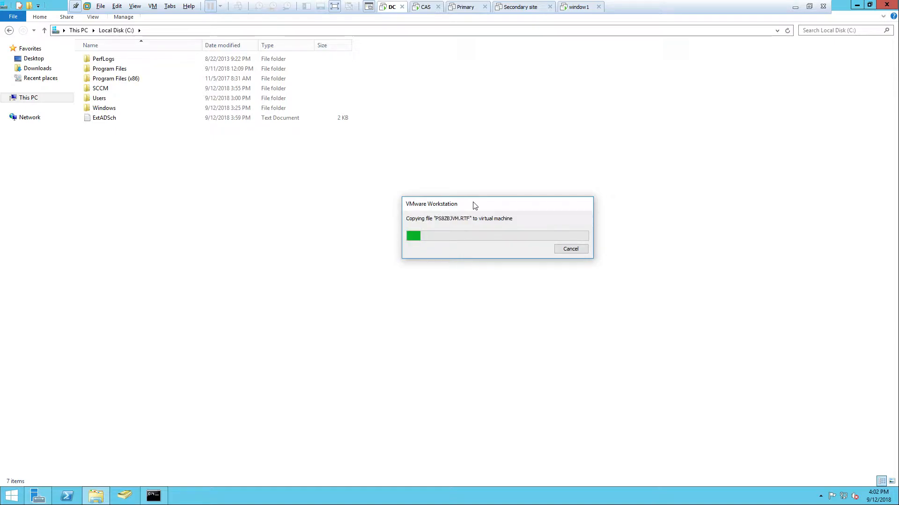
{"action": "left_click_drag", "start_coordinate": [483, 204], "coordinate": [519, 184]}
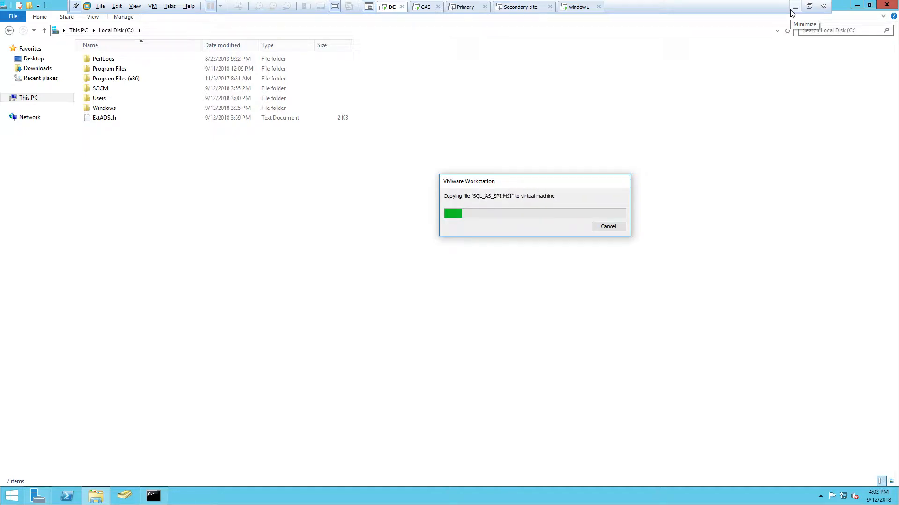
{"action": "left_click", "coordinate": [792, 9]}
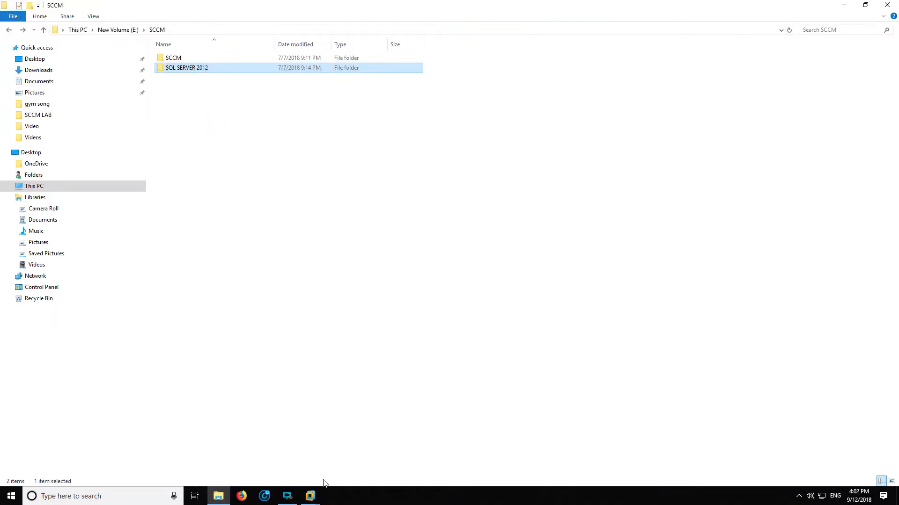
{"action": "mouse_move", "coordinate": [311, 496]}
{"action": "left_click", "coordinate": [155, 431]}
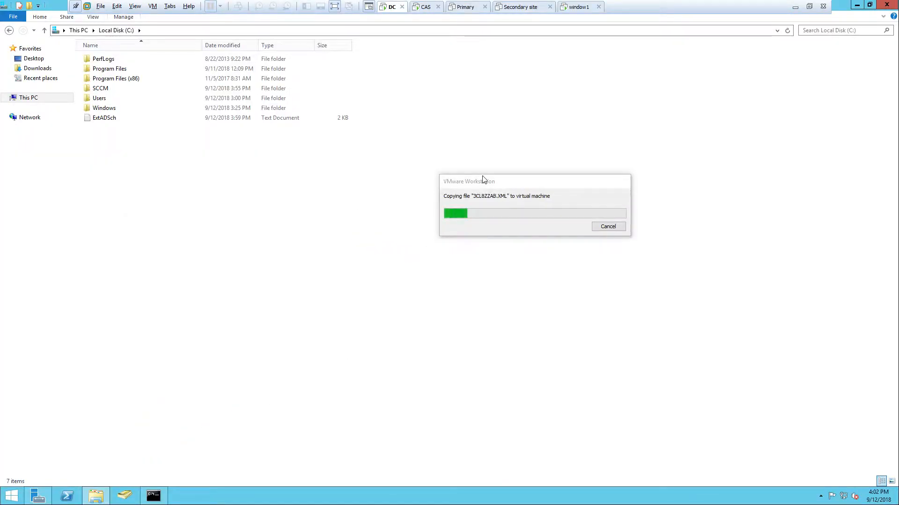
{"action": "left_click", "coordinate": [794, 8]}
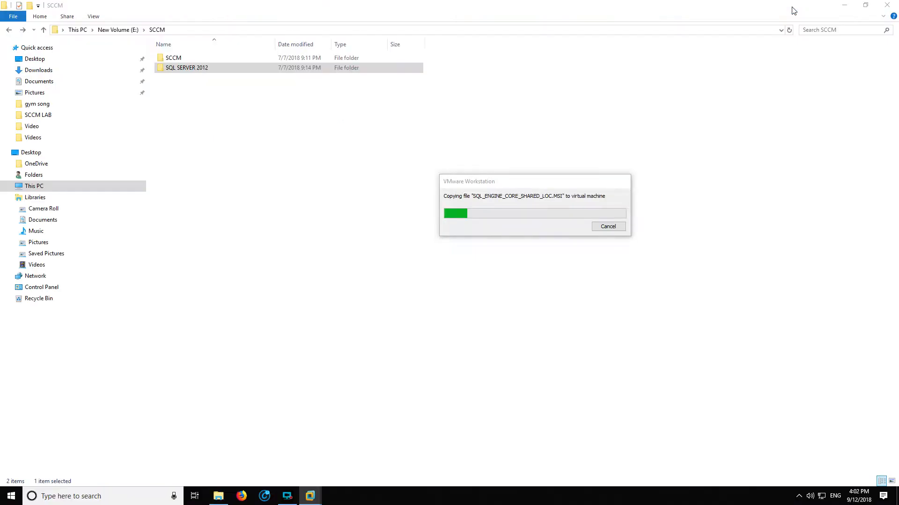
{"action": "mouse_move", "coordinate": [287, 495]}
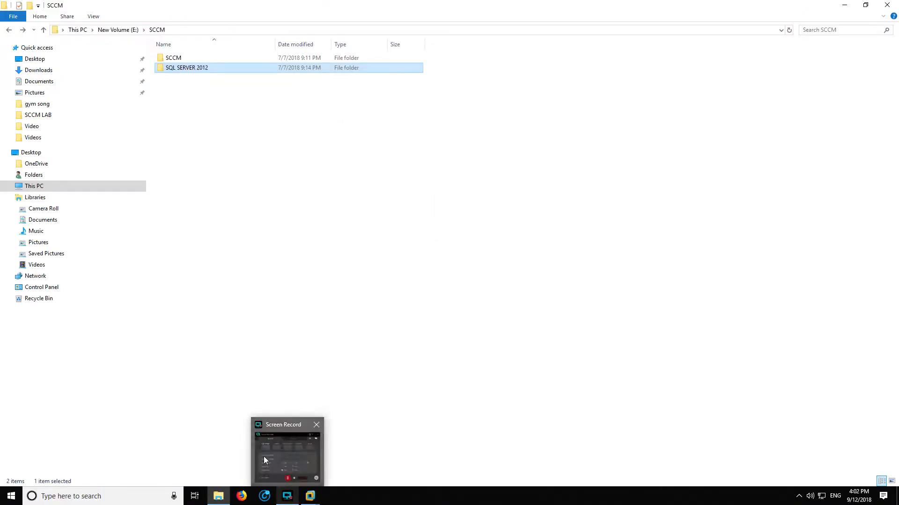
{"action": "left_click", "coordinate": [264, 461]}
{"action": "left_click", "coordinate": [414, 367]}
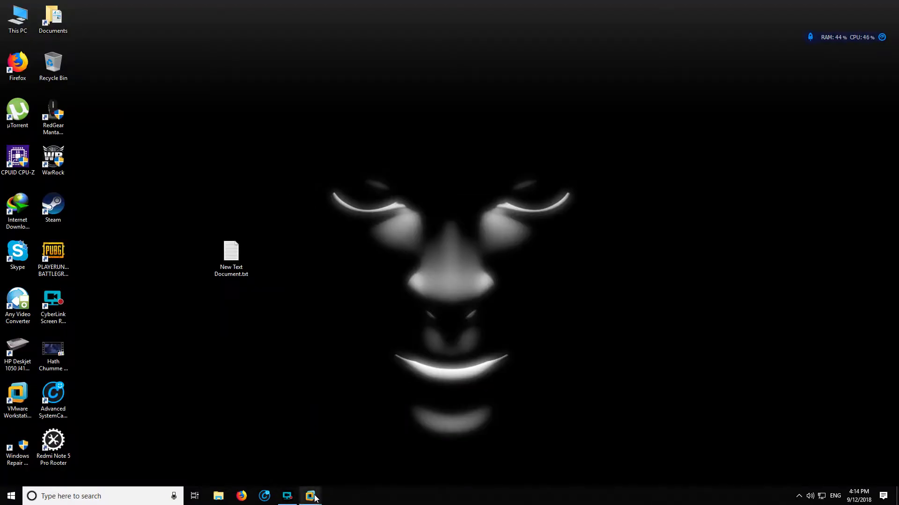
Return to the DC virtual machine and check the contents of the copied SQL SERVER 2012 folder on Local Disk (C:)
{"action": "left_click", "coordinate": [120, 429]}
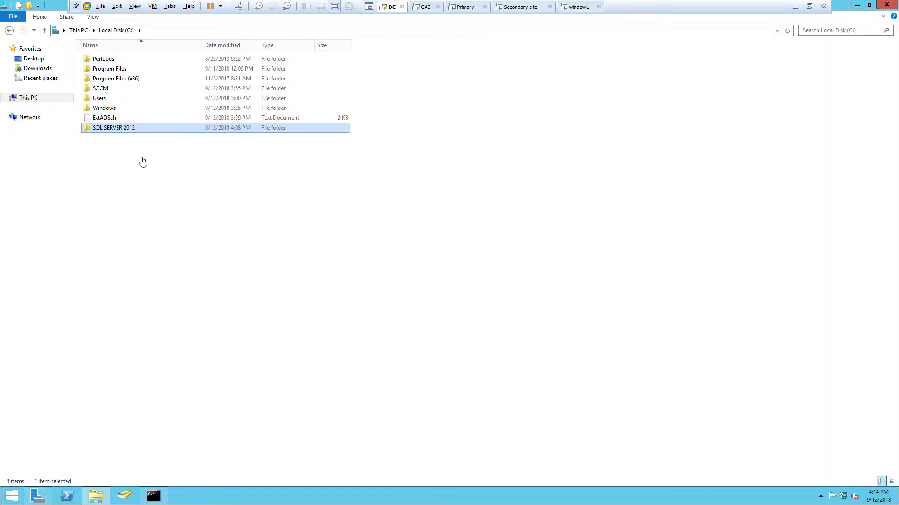
{"action": "double_click", "coordinate": [126, 131]}
{"action": "left_click", "coordinate": [9, 30]}
Start adding roles and features in Server Manager with a role-based installation on the DC server, continuing to feature selection without adding roles
{"action": "left_click", "coordinate": [38, 496]}
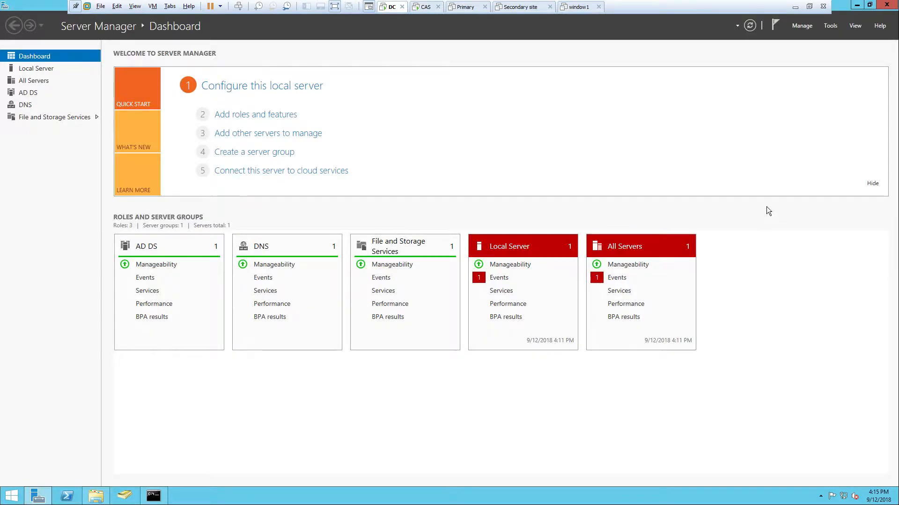
{"action": "left_click", "coordinate": [792, 26]}
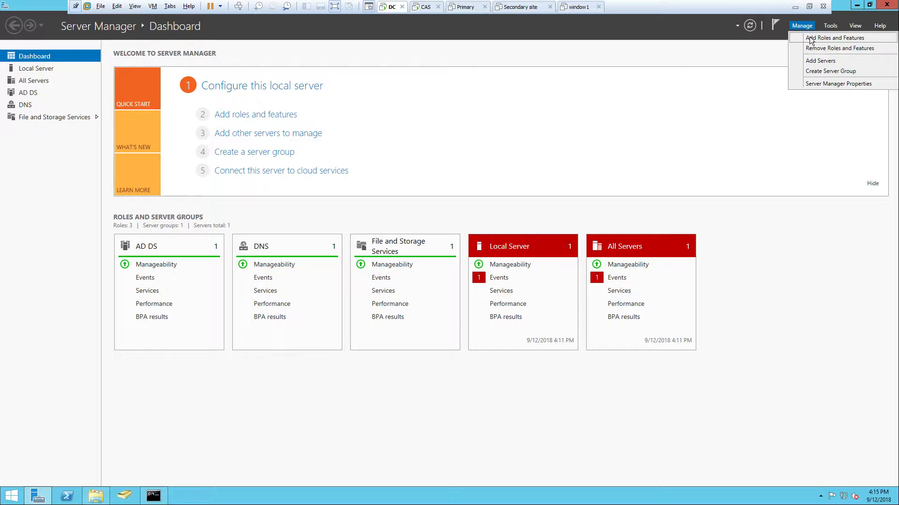
{"action": "left_click", "coordinate": [812, 38]}
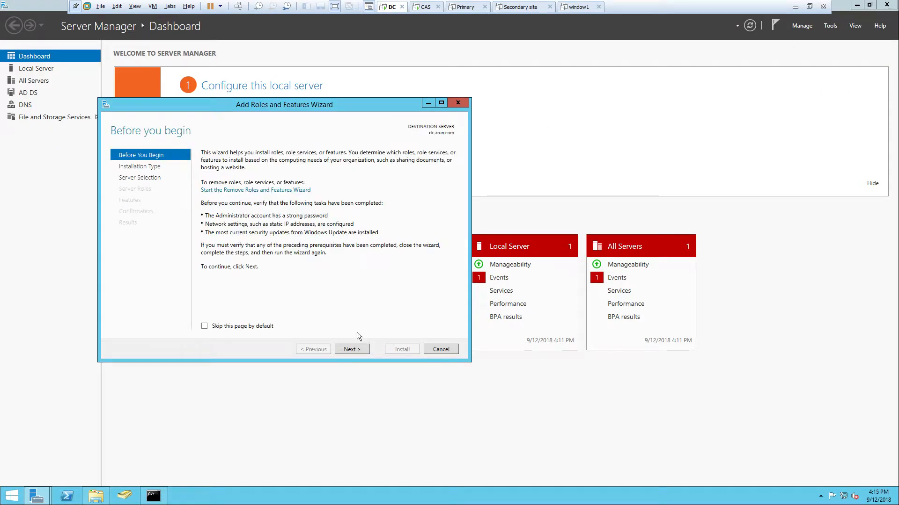
{"action": "left_click", "coordinate": [355, 346]}
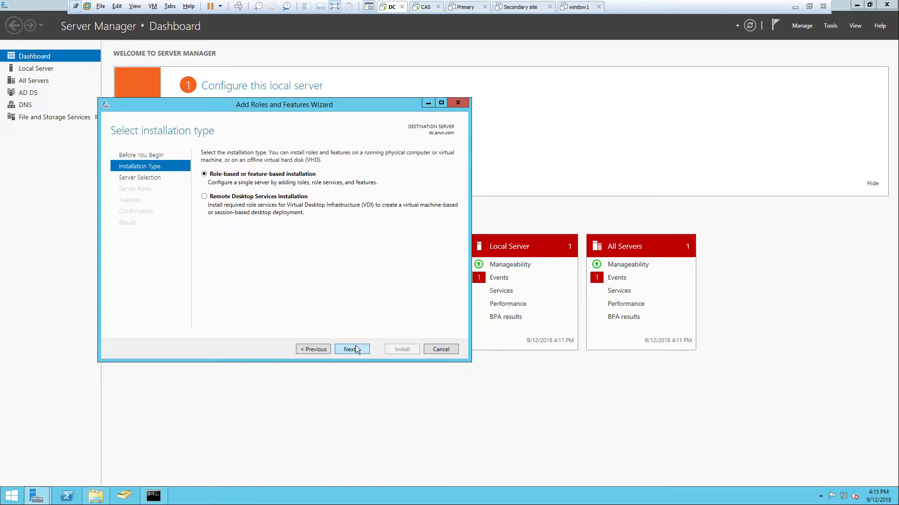
{"action": "left_click", "coordinate": [356, 348]}
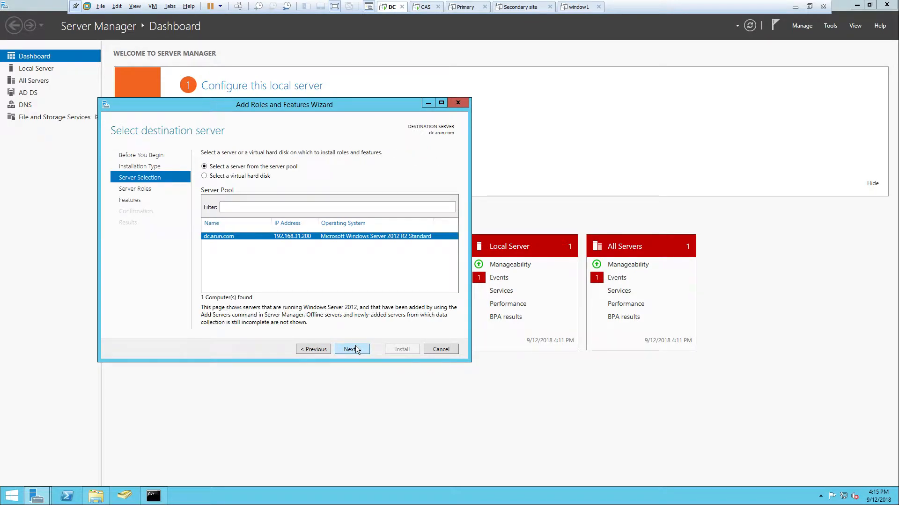
{"action": "left_click", "coordinate": [355, 348]}
{"action": "left_click_drag", "start_coordinate": [347, 238], "coordinate": [356, 308]}
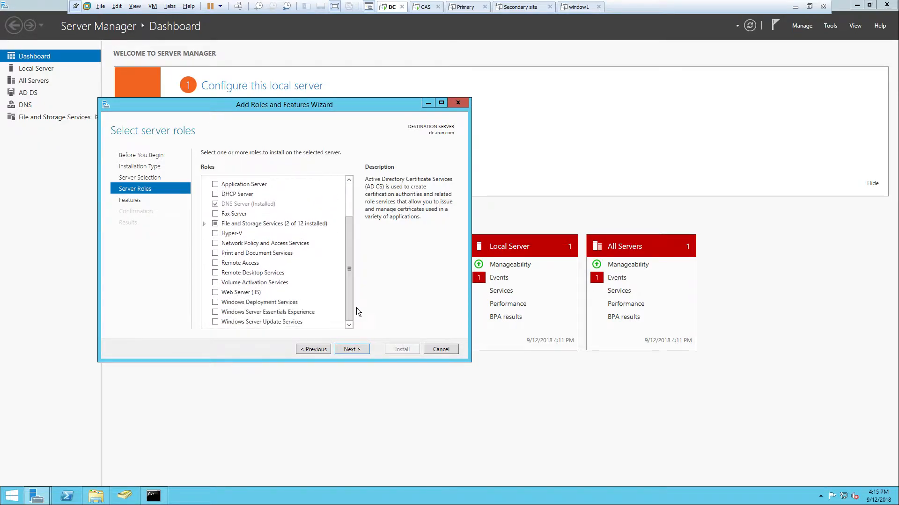
{"action": "left_click", "coordinate": [355, 351]}
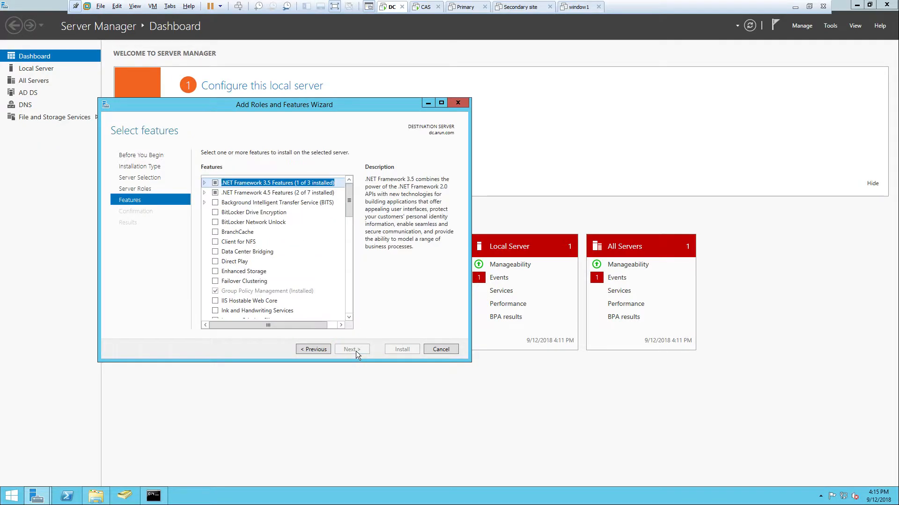
Select HTTP Activation and Non-HTTP Activation under .NET Framework 3.5 Features
{"action": "left_click", "coordinate": [204, 183]}
{"action": "left_click", "coordinate": [224, 202]}
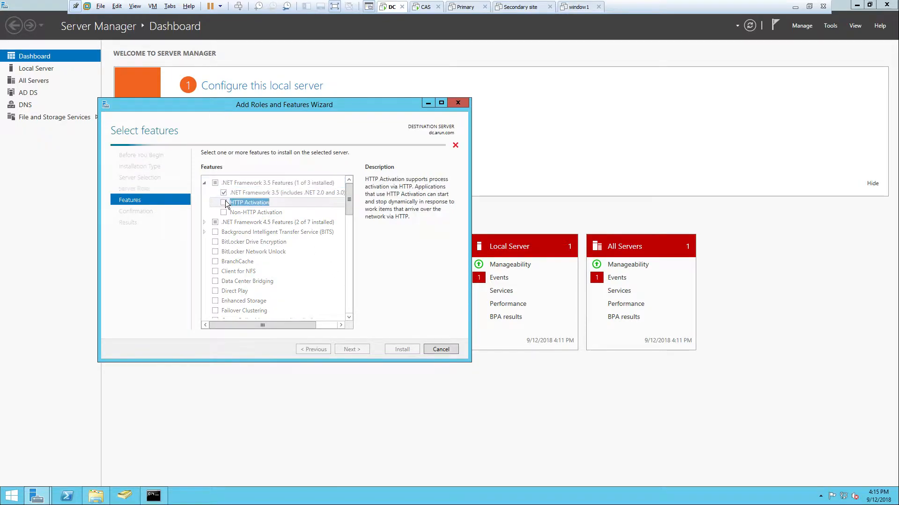
{"action": "left_click", "coordinate": [322, 305]}
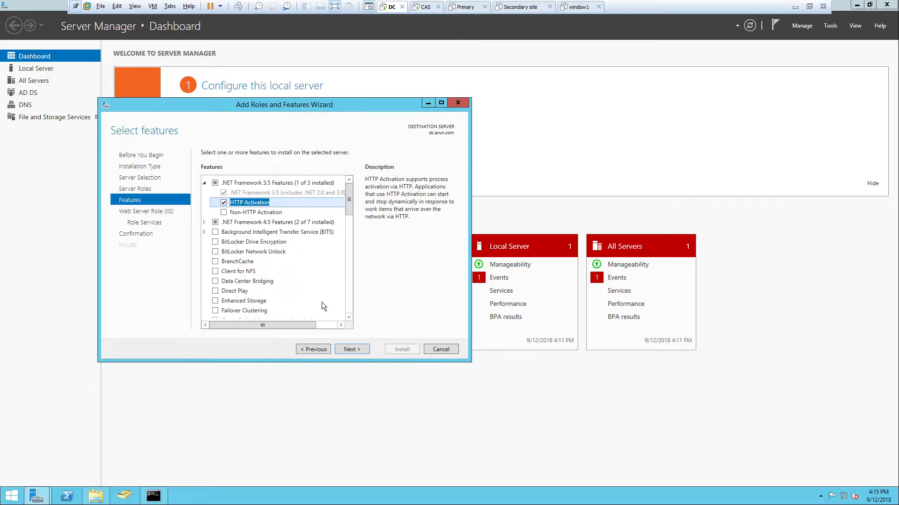
{"action": "left_click", "coordinate": [224, 212]}
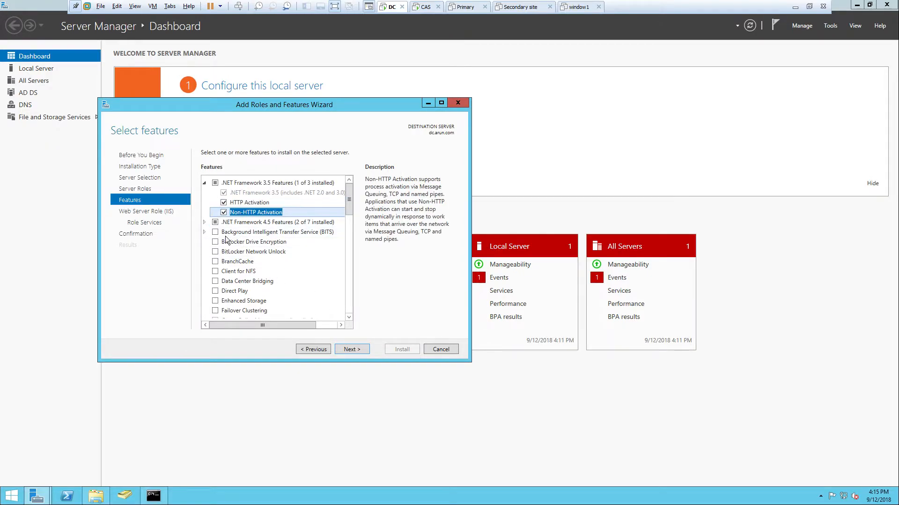
Select HTTP Activation under the .NET Framework 4.5 WCF Services, including its required features
{"action": "left_click", "coordinate": [204, 222]}
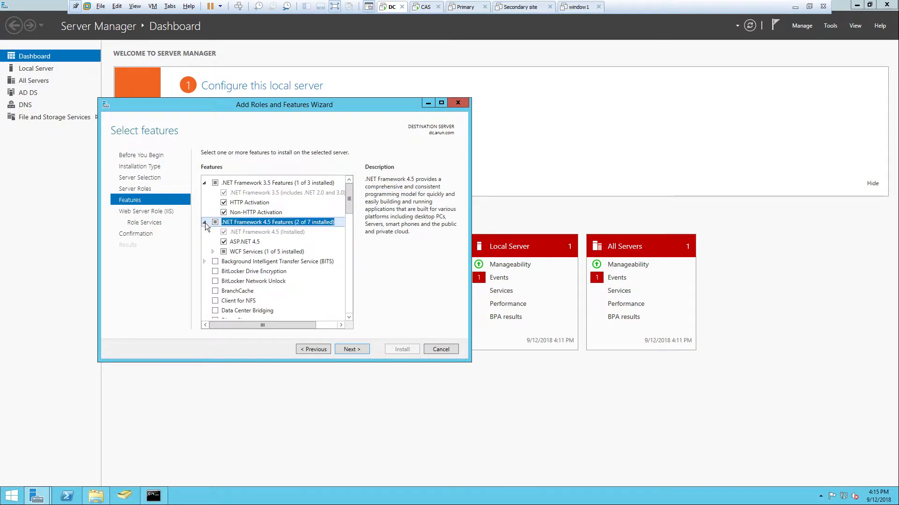
{"action": "left_click", "coordinate": [213, 251]}
{"action": "left_click", "coordinate": [232, 261]}
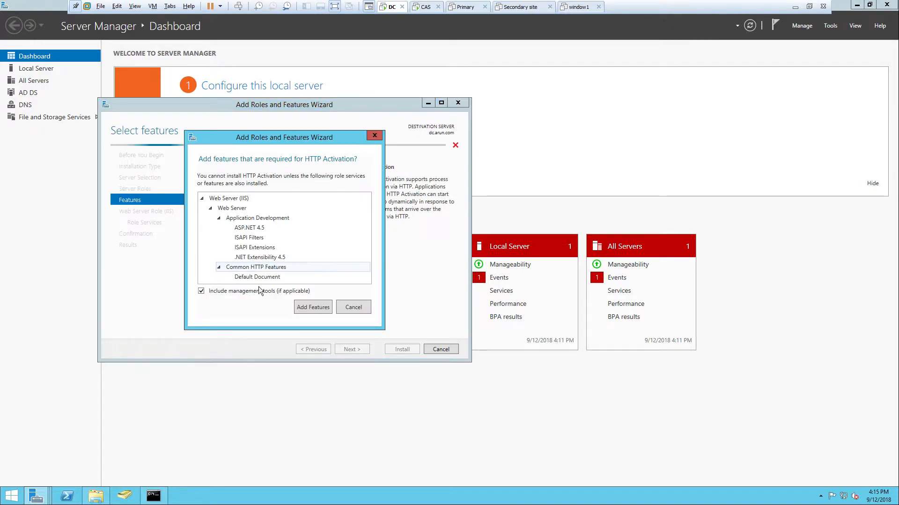
{"action": "left_click", "coordinate": [313, 308]}
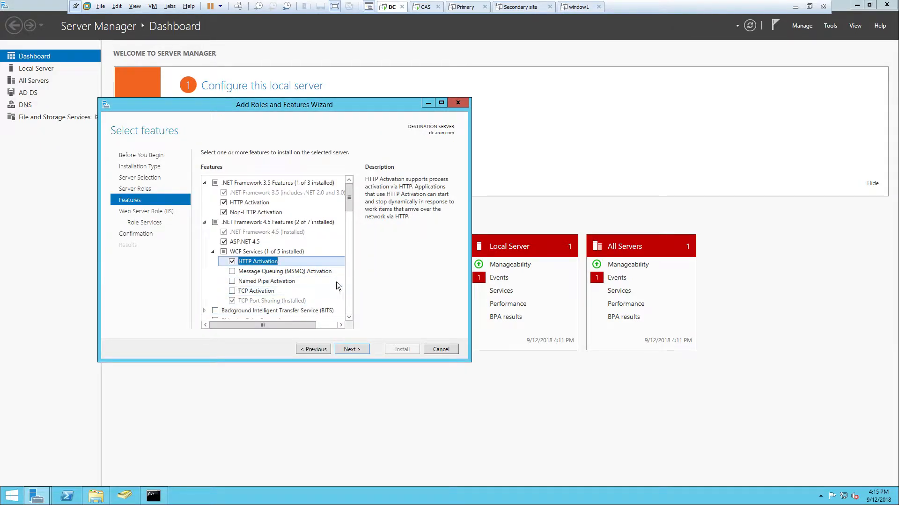
Select Background Intelligent Transfer Service (BITS) with its required features, and Remote Differential Compression
{"action": "left_click_drag", "start_coordinate": [352, 209], "coordinate": [345, 227]}
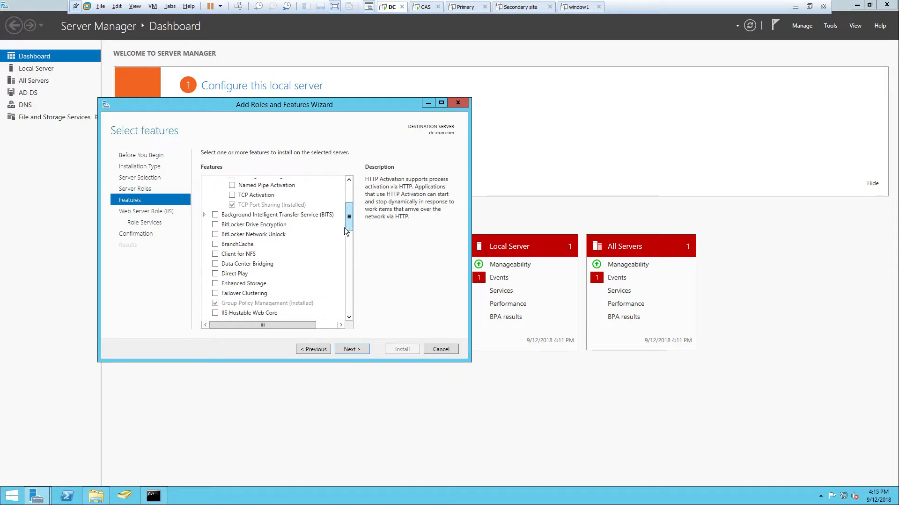
{"action": "left_click", "coordinate": [213, 214]}
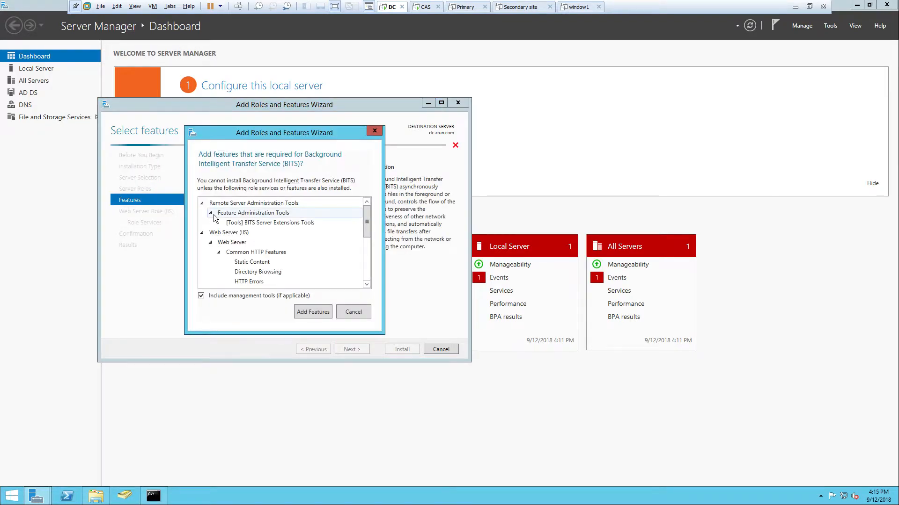
{"action": "left_click", "coordinate": [312, 308]}
{"action": "left_click_drag", "start_coordinate": [347, 226], "coordinate": [353, 266]}
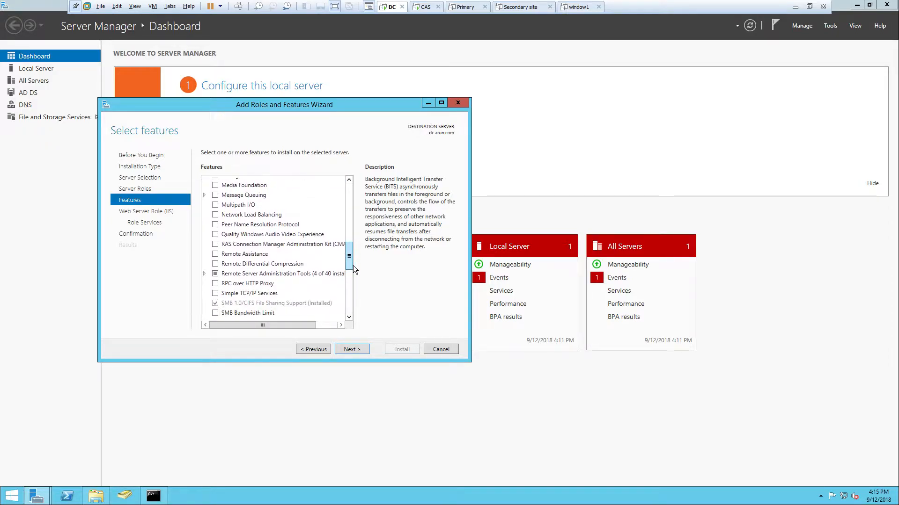
{"action": "left_click", "coordinate": [216, 265]}
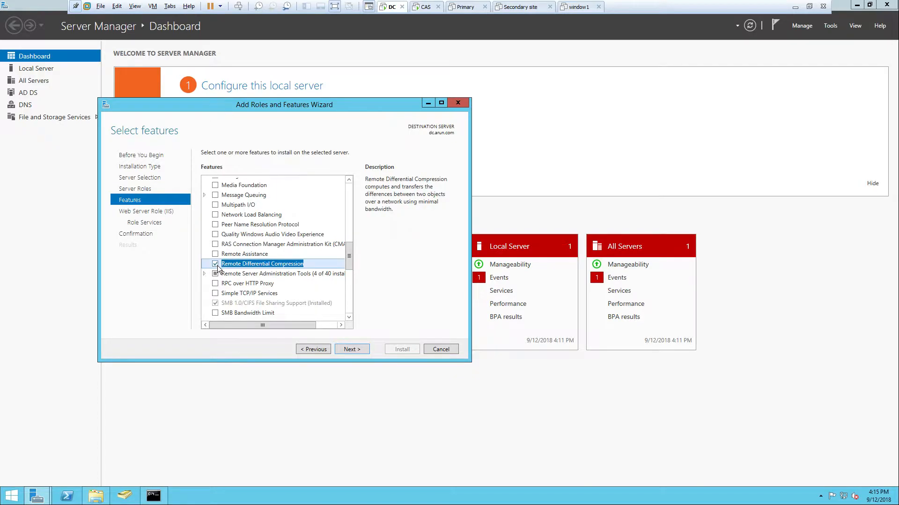
Collapse the .NET Framework groups, review the selected features and continue to the Web Server (IIS) role services
{"action": "left_click_drag", "start_coordinate": [347, 258], "coordinate": [357, 201]}
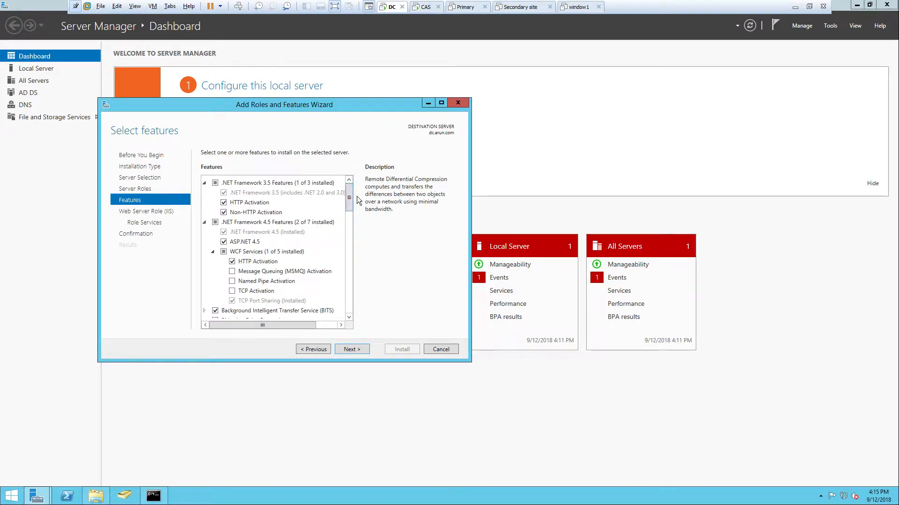
{"action": "left_click", "coordinate": [204, 183]}
{"action": "left_click", "coordinate": [204, 192]}
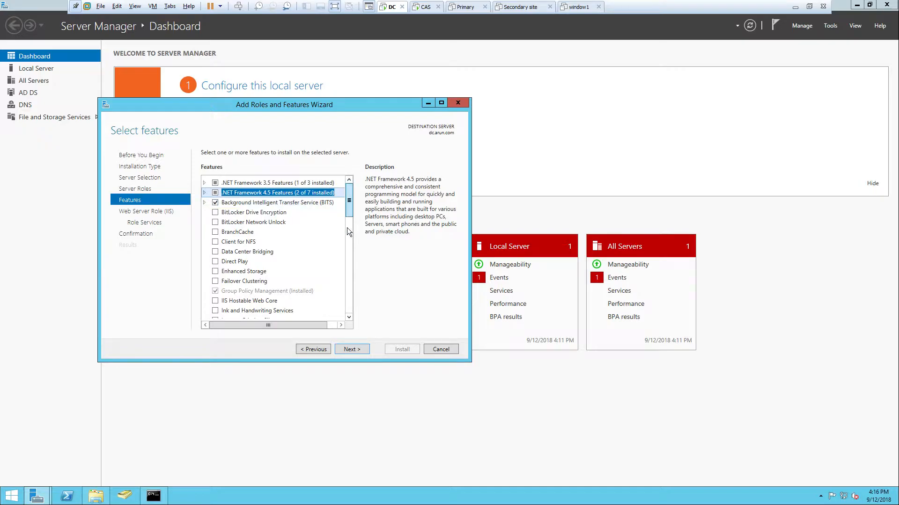
{"action": "left_click_drag", "start_coordinate": [349, 213], "coordinate": [348, 255]}
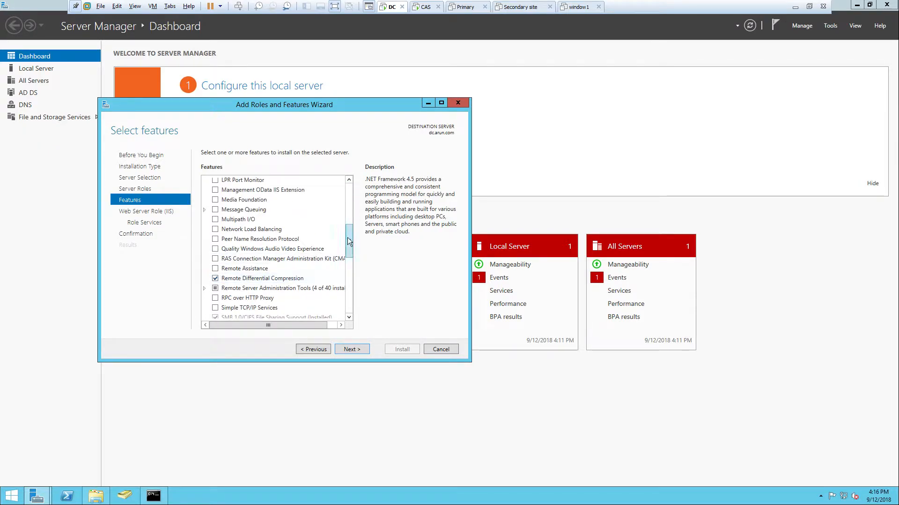
{"action": "left_click", "coordinate": [352, 350]}
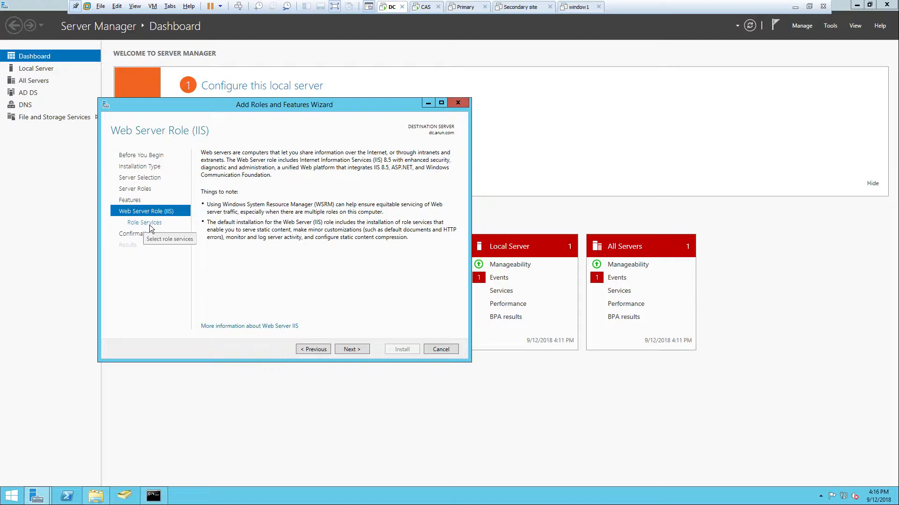
{"action": "left_click", "coordinate": [355, 351]}
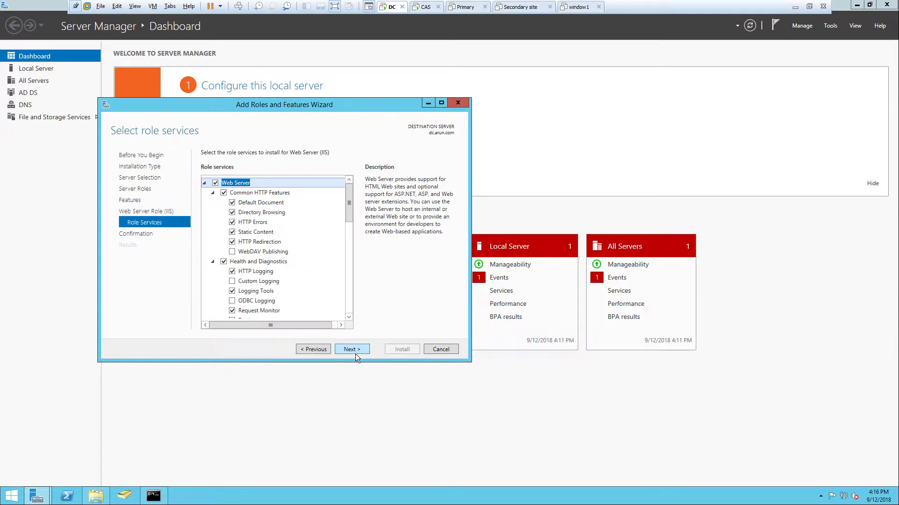
Select the WebDAV Publishing, IIS Management Scripts and Tools, and Management Service role services
{"action": "left_click", "coordinate": [232, 251]}
{"action": "left_click_drag", "start_coordinate": [347, 209], "coordinate": [356, 303]}
{"action": "left_click", "coordinate": [223, 304]}
{"action": "left_click", "coordinate": [223, 313]}
{"action": "left_click_drag", "start_coordinate": [347, 285], "coordinate": [352, 273]}
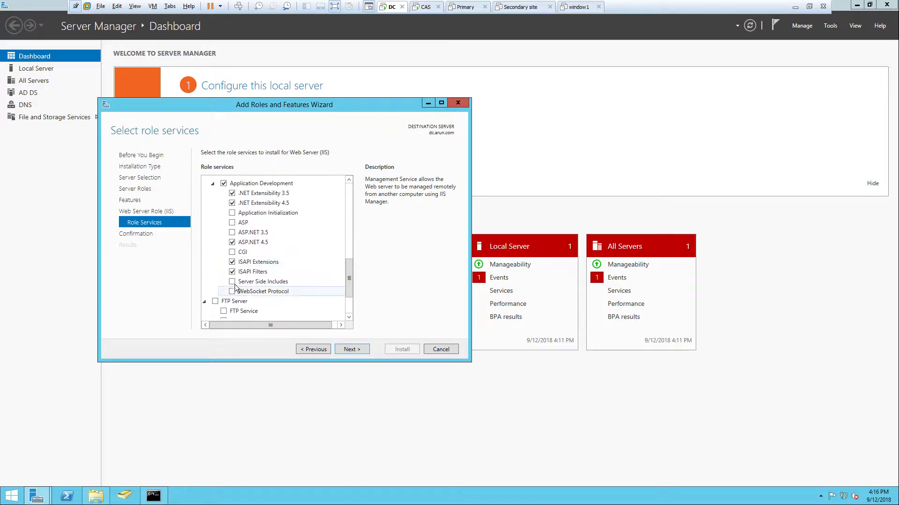
Select ASP.NET 3.5, ASP and Application Initialization under Application Development
{"action": "left_click", "coordinate": [232, 232]}
{"action": "left_click", "coordinate": [233, 223]}
{"action": "left_click", "coordinate": [232, 213]}
Select Windows Authentication and Basic Authentication under the Security role services
{"action": "left_click_drag", "start_coordinate": [352, 260], "coordinate": [351, 245]}
{"action": "left_click", "coordinate": [233, 271]}
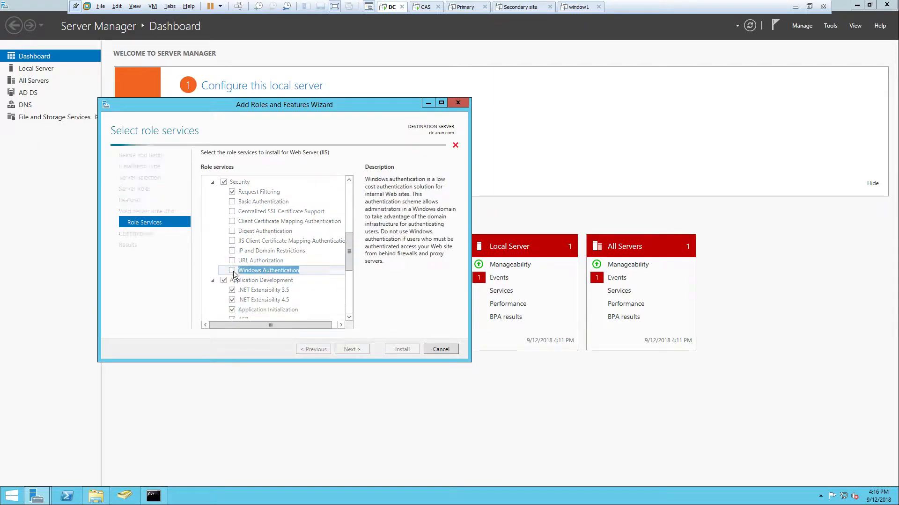
{"action": "left_click", "coordinate": [232, 202]}
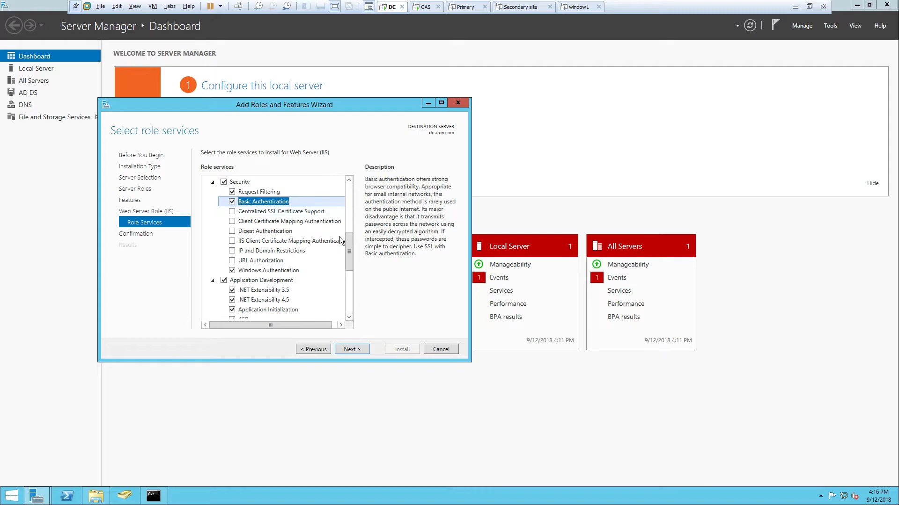
Select Dynamic Content Compression and Custom Logging, and continue to the confirmation of the installation selections
{"action": "left_click_drag", "start_coordinate": [349, 251], "coordinate": [349, 226]}
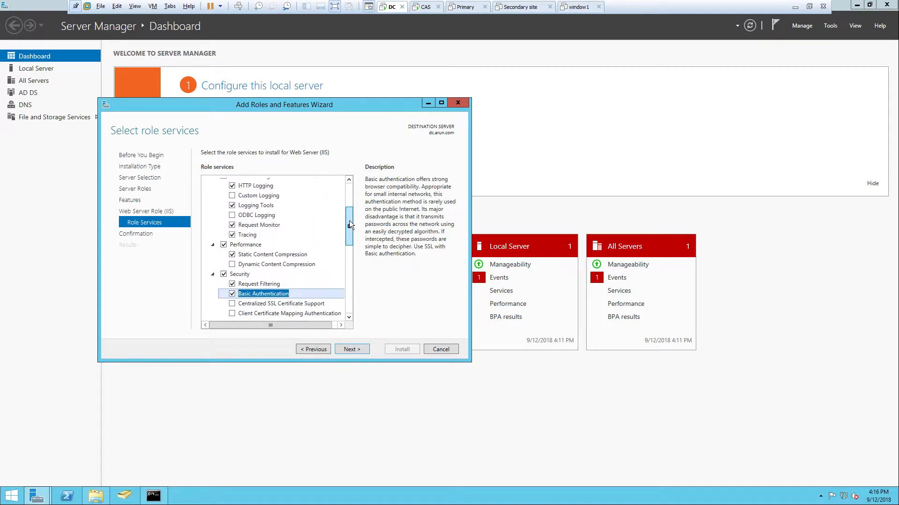
{"action": "left_click", "coordinate": [236, 265]}
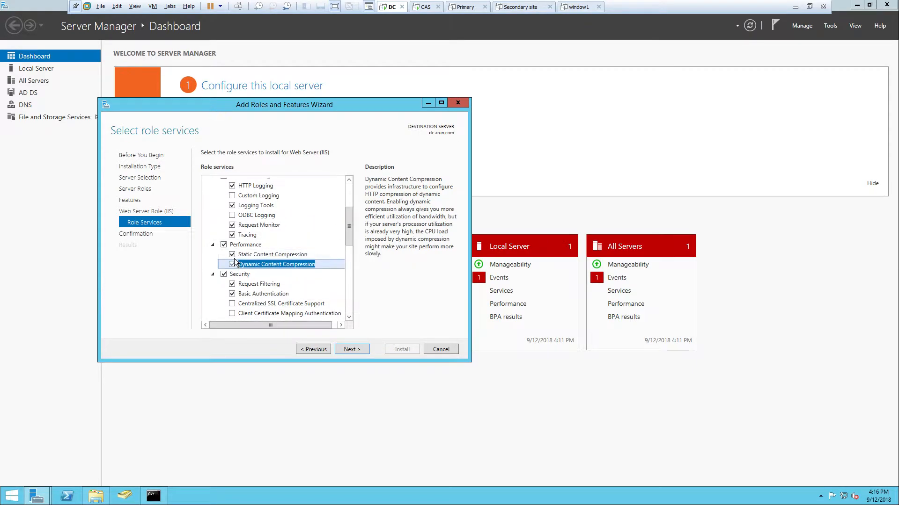
{"action": "left_click", "coordinate": [232, 196]}
{"action": "left_click_drag", "start_coordinate": [348, 227], "coordinate": [349, 295]}
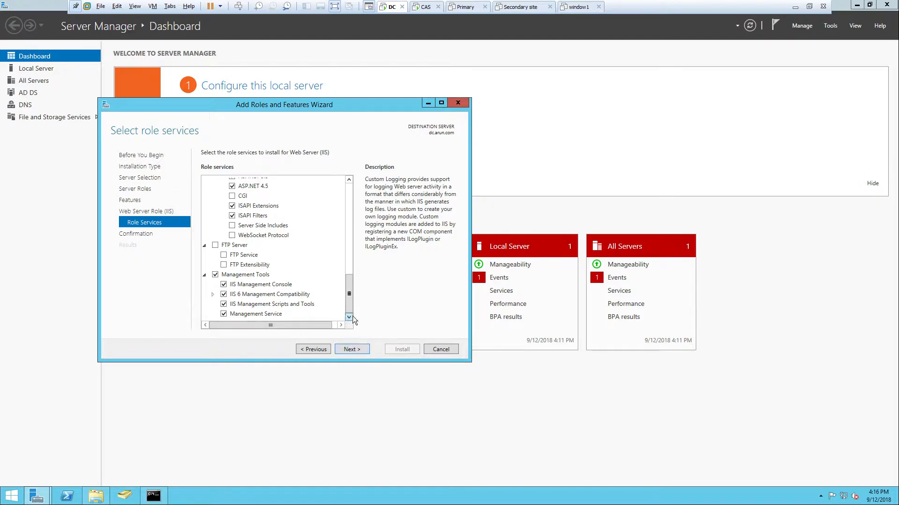
{"action": "left_click", "coordinate": [350, 350]}
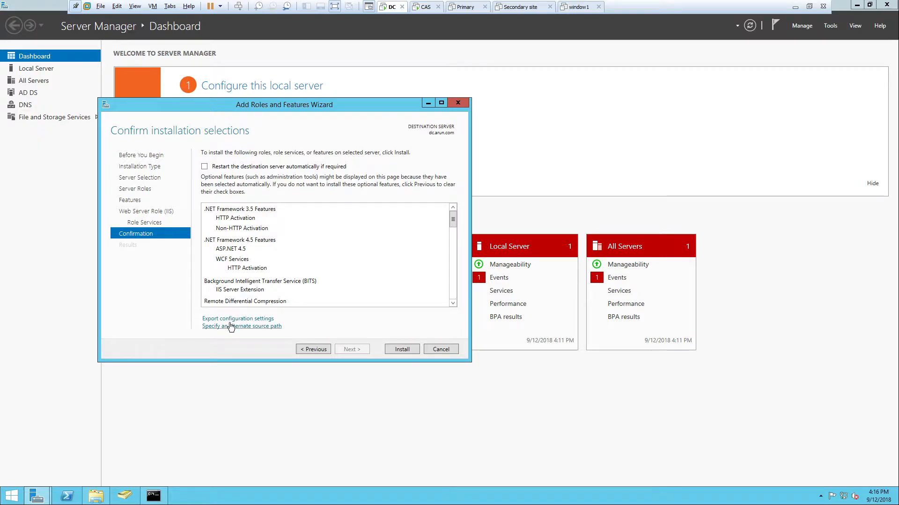
{"action": "mouse_move", "coordinate": [225, 333]}
{"action": "left_click", "coordinate": [151, 7]}
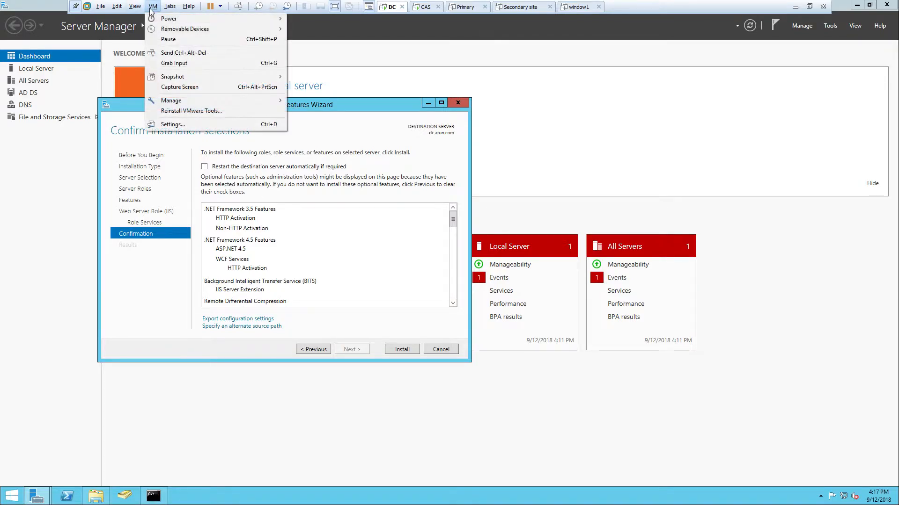
{"action": "mouse_move", "coordinate": [275, 31]}
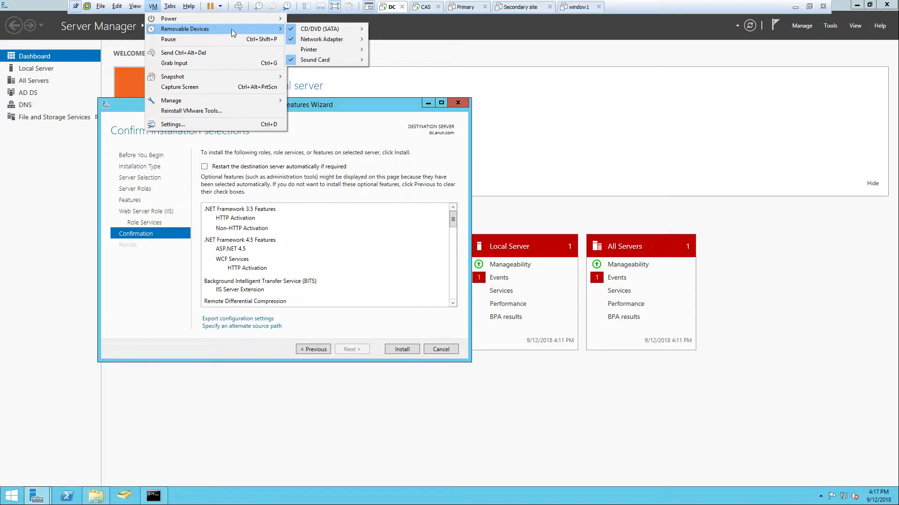
{"action": "left_click", "coordinate": [152, 6]}
{"action": "left_click", "coordinate": [152, 7]}
{"action": "mouse_move", "coordinate": [173, 22]}
{"action": "mouse_move", "coordinate": [306, 29]}
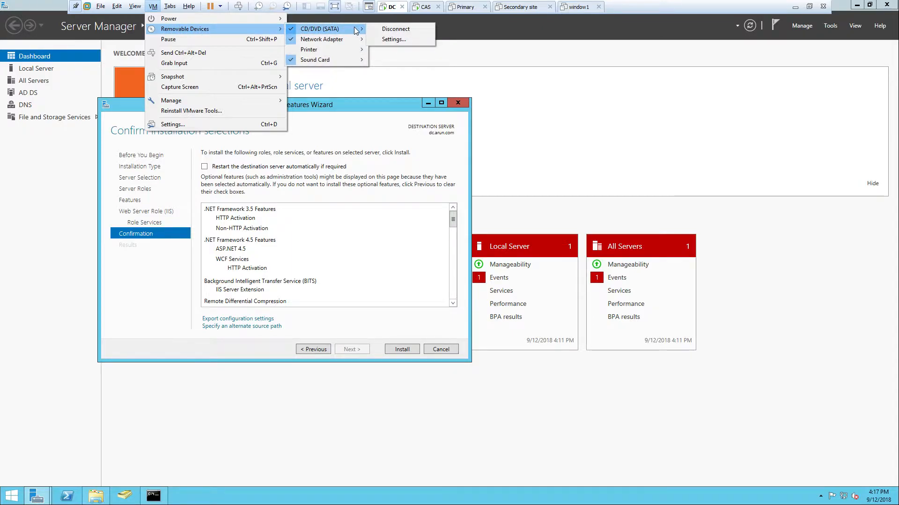
{"action": "left_click", "coordinate": [153, 7]}
{"action": "left_click", "coordinate": [135, 6]}
Connect the Windows Server 2012 R2 ISO (SRV.2012R2.ENU.OCT2017.iso) to the DC virtual machine's CD/DVD drive
{"action": "mouse_move", "coordinate": [152, 6]}
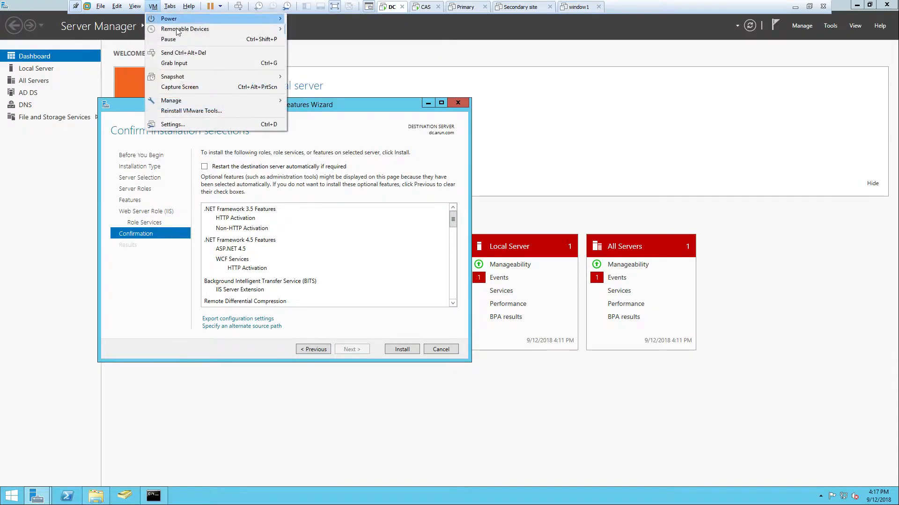
{"action": "mouse_move", "coordinate": [175, 29]}
{"action": "mouse_move", "coordinate": [318, 29]}
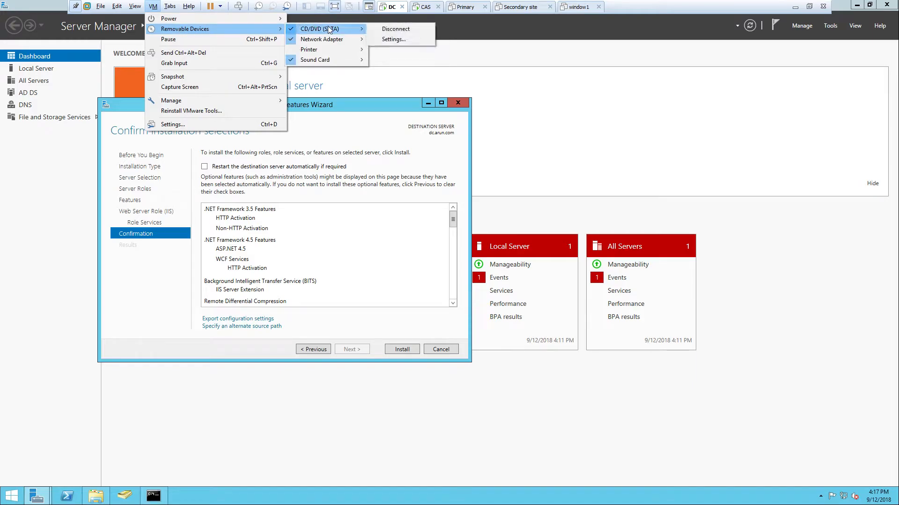
{"action": "left_click", "coordinate": [394, 39]}
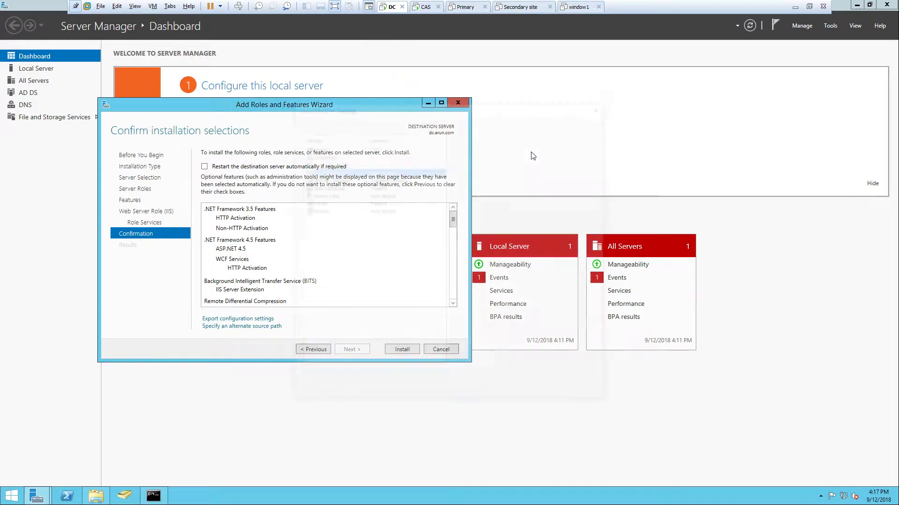
{"action": "left_click", "coordinate": [485, 201]}
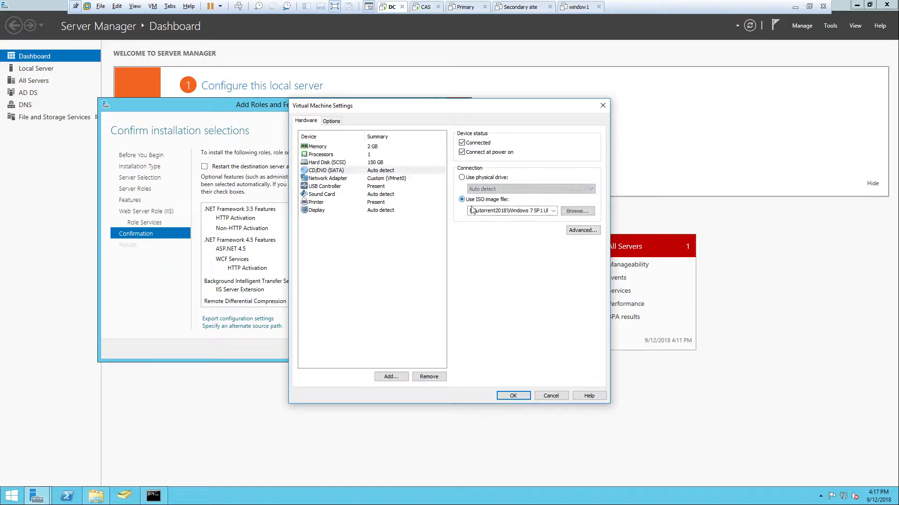
{"action": "left_click", "coordinate": [552, 211]}
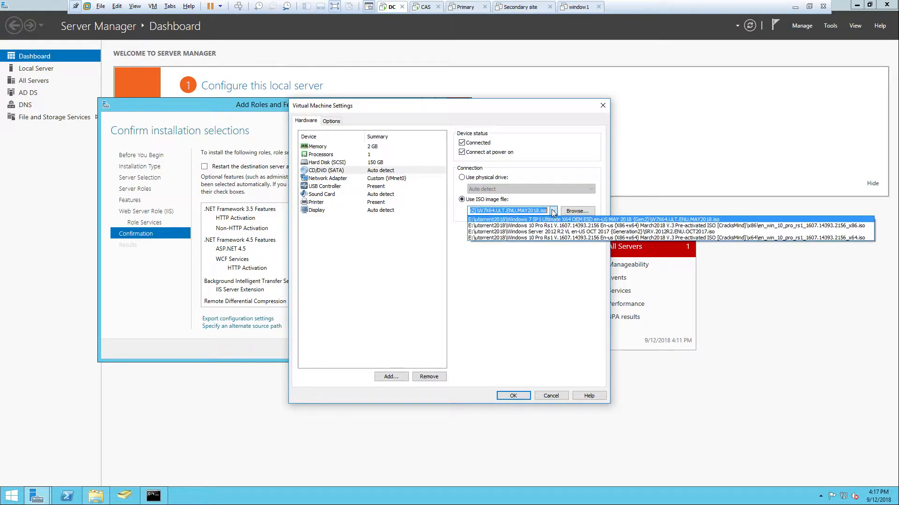
{"action": "left_click", "coordinate": [512, 232]}
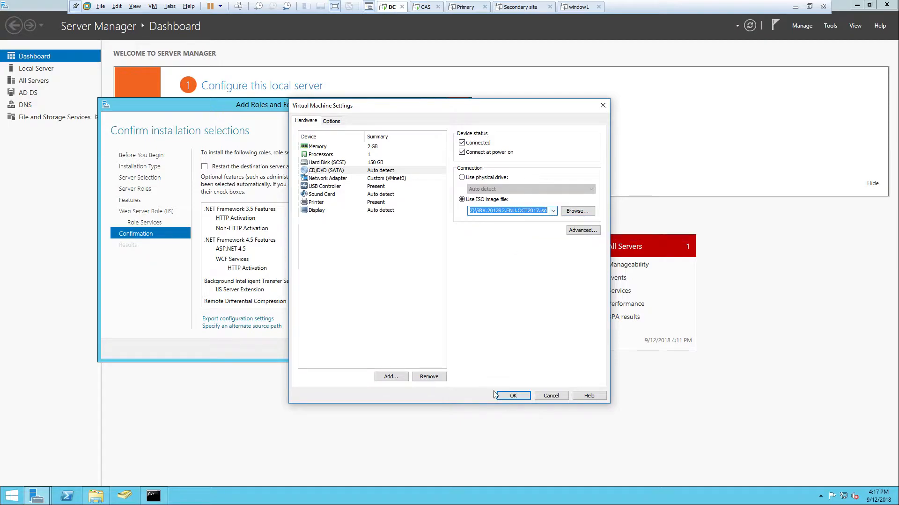
{"action": "left_click", "coordinate": [507, 396]}
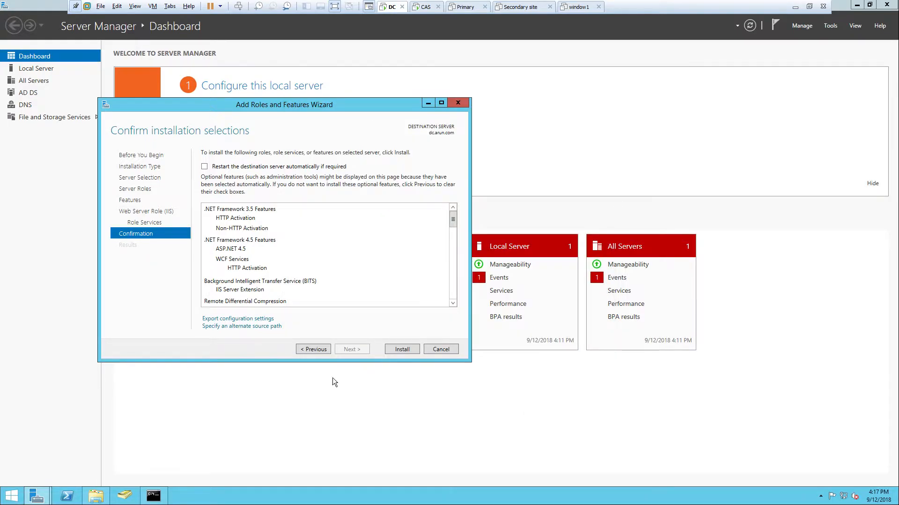
Show the drives under This PC in File Explorer and refresh the view
{"action": "left_click", "coordinate": [96, 497]}
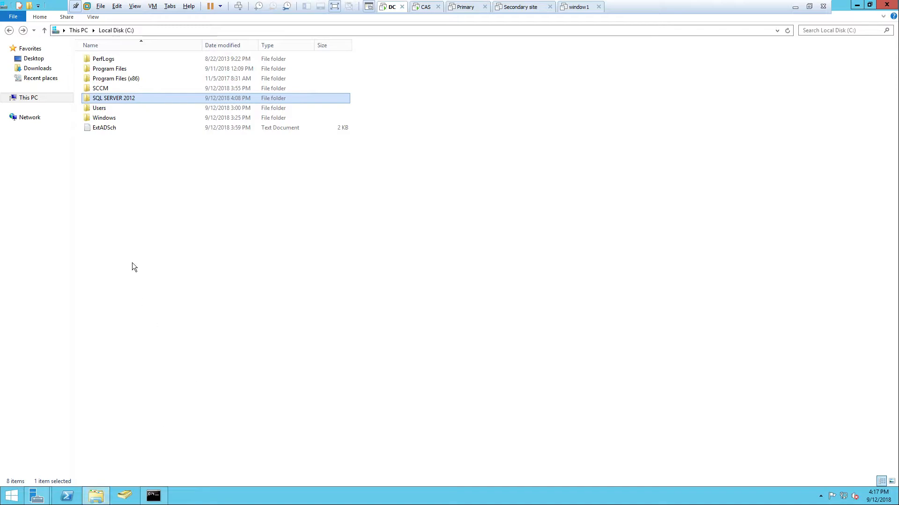
{"action": "left_click", "coordinate": [26, 99]}
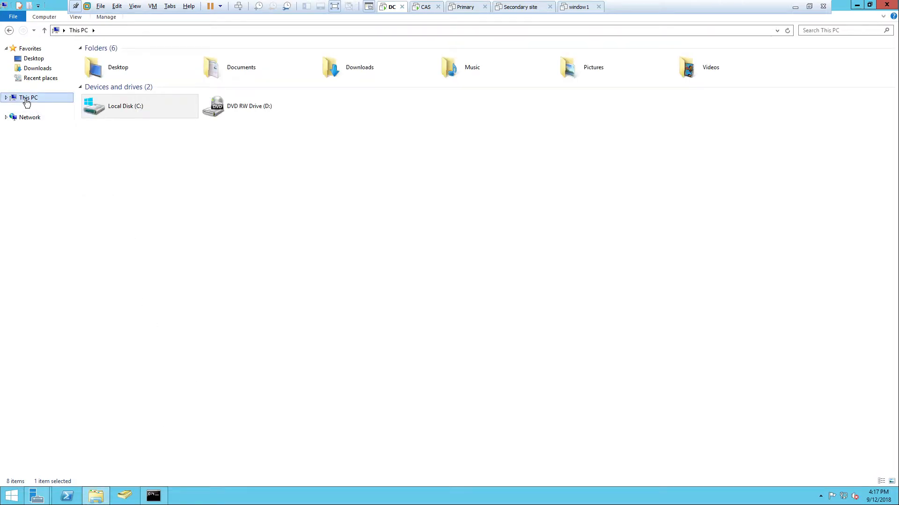
{"action": "right_click", "coordinate": [247, 198]}
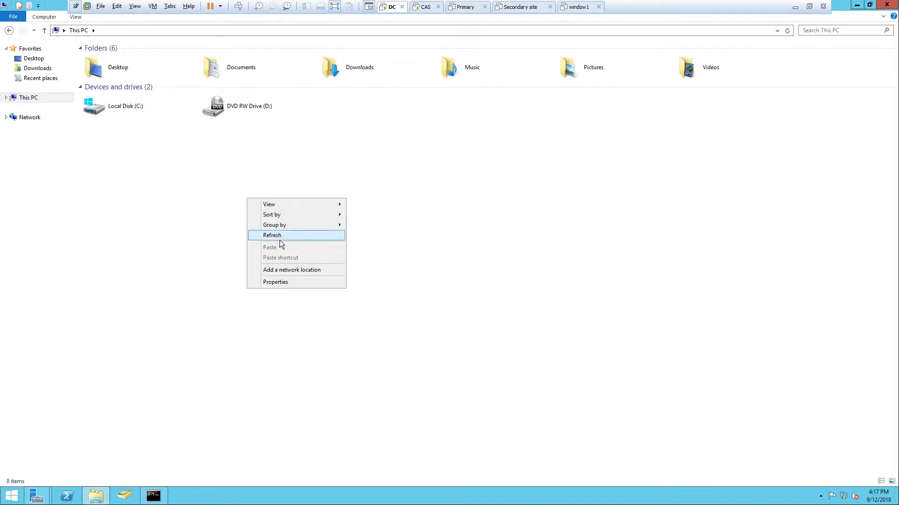
{"action": "left_click", "coordinate": [288, 234]}
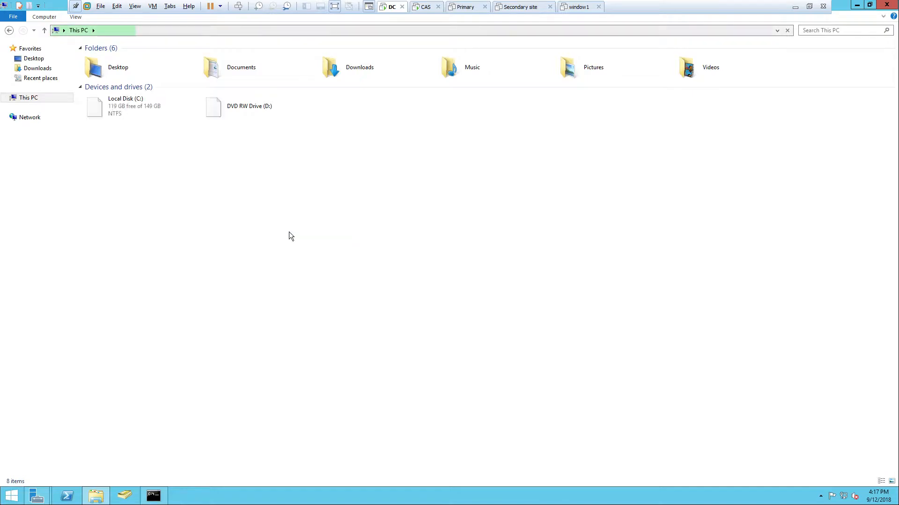
Check the ISO image assigned in the virtual machine's CD/DVD settings, and leave the settings without changes
{"action": "left_click", "coordinate": [153, 7]}
{"action": "mouse_move", "coordinate": [243, 29]}
{"action": "mouse_move", "coordinate": [343, 29]}
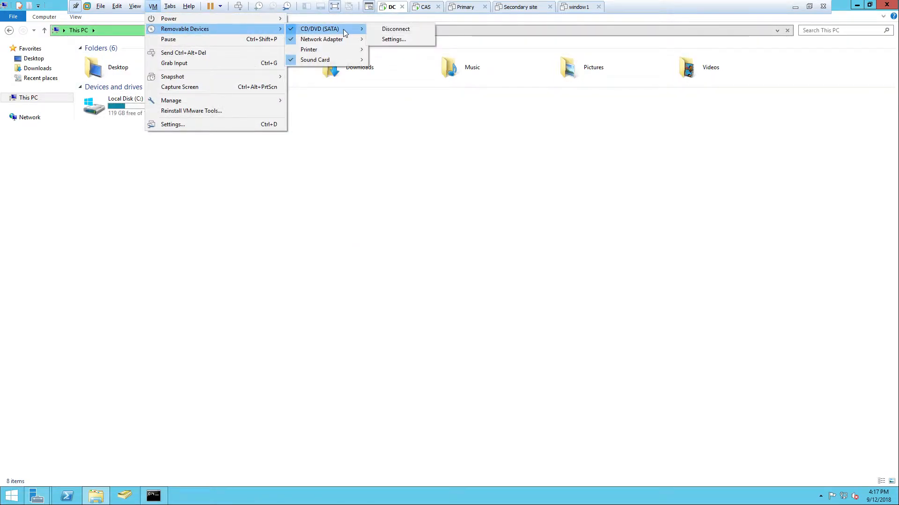
{"action": "left_click", "coordinate": [386, 35]}
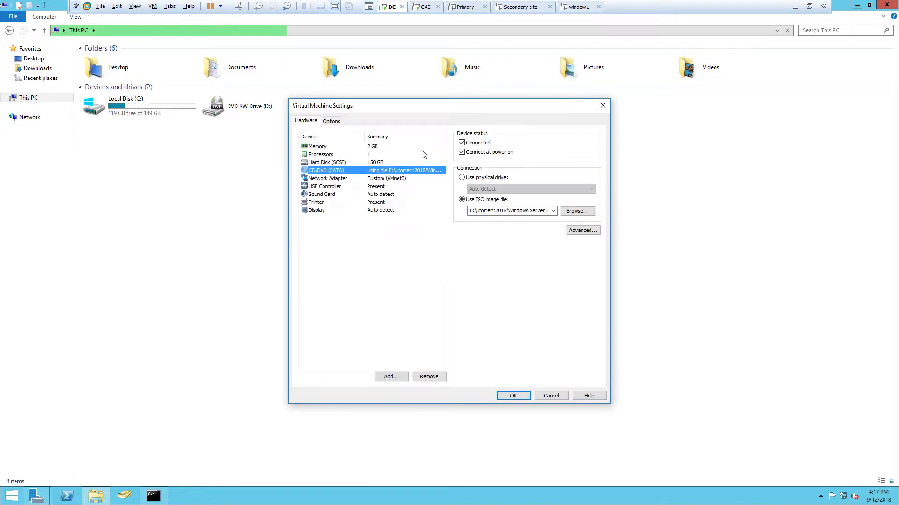
{"action": "left_click", "coordinate": [555, 396]}
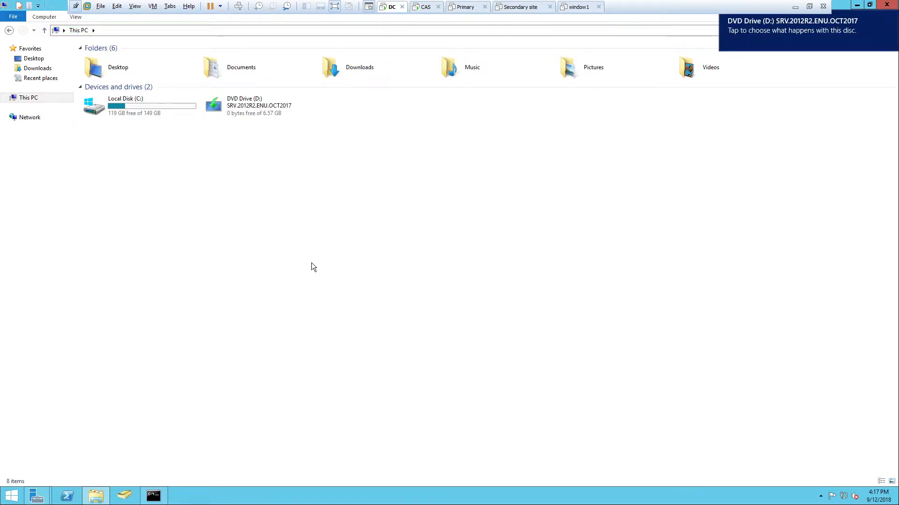
Open the sources\sxs folder on the Windows Server DVD and copy its path, D:\sources\sxs
{"action": "right_click", "coordinate": [244, 105]}
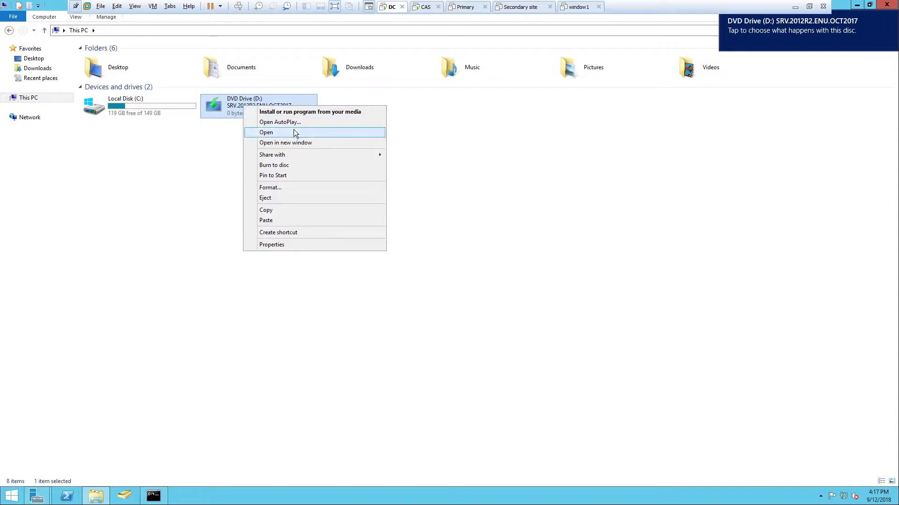
{"action": "left_click", "coordinate": [294, 129]}
{"action": "double_click", "coordinate": [131, 88]}
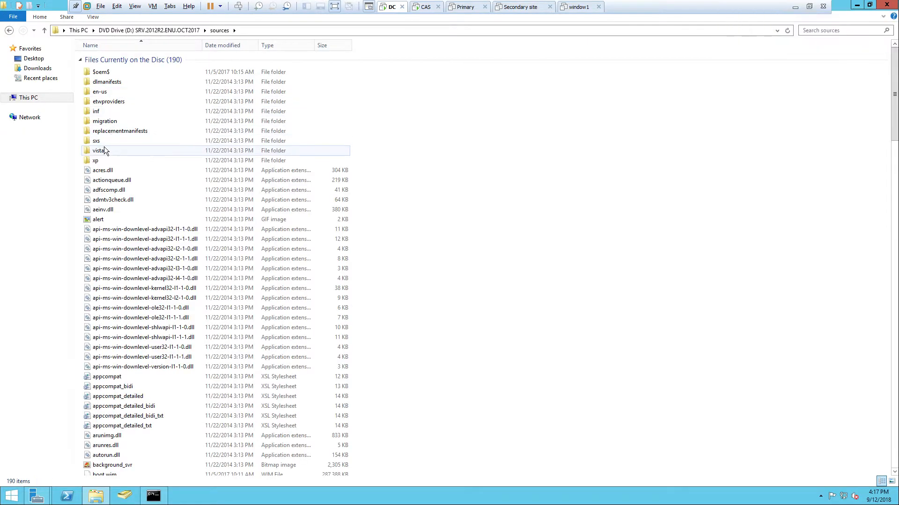
{"action": "double_click", "coordinate": [96, 141]}
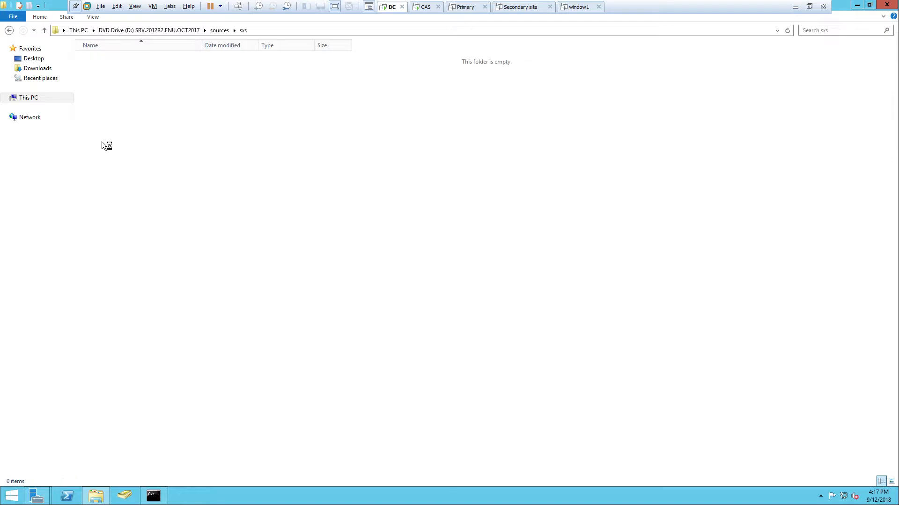
{"action": "left_click", "coordinate": [288, 30]}
{"action": "right_click", "coordinate": [75, 30]}
{"action": "left_click", "coordinate": [111, 59]}
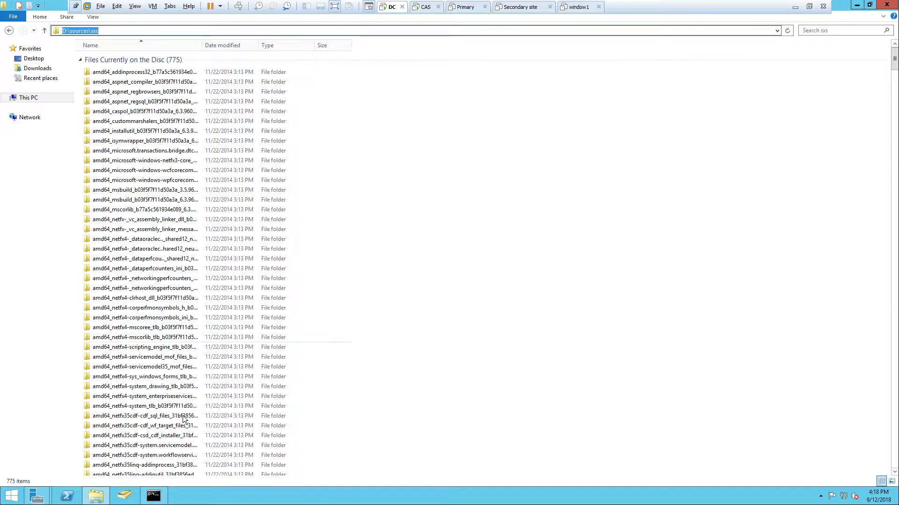
Specify D:\sources\sxs as the alternate source path in the Add Roles and Features Wizard
{"action": "mouse_move", "coordinate": [46, 499]}
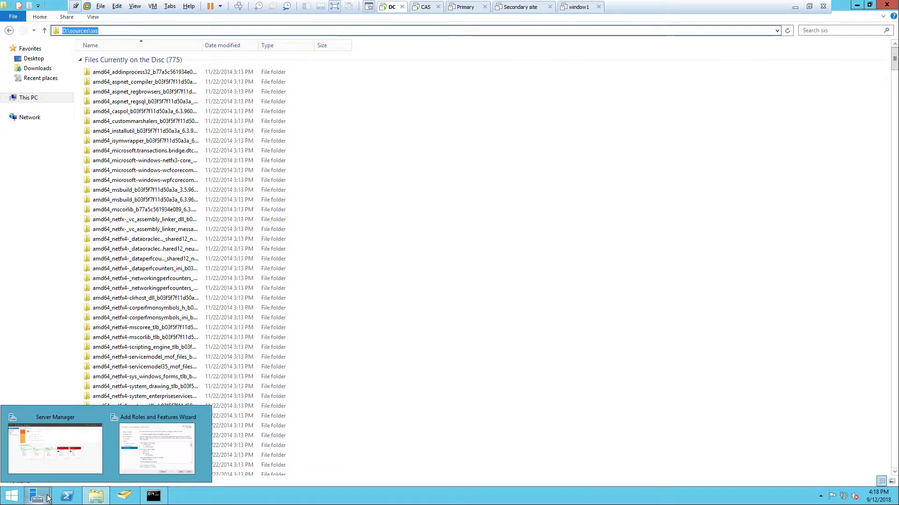
{"action": "left_click", "coordinate": [157, 447]}
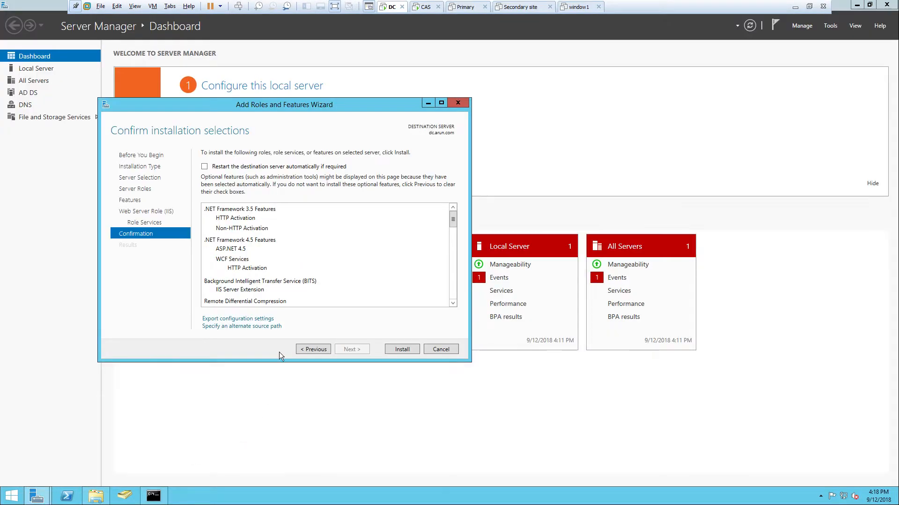
{"action": "left_click", "coordinate": [234, 327]}
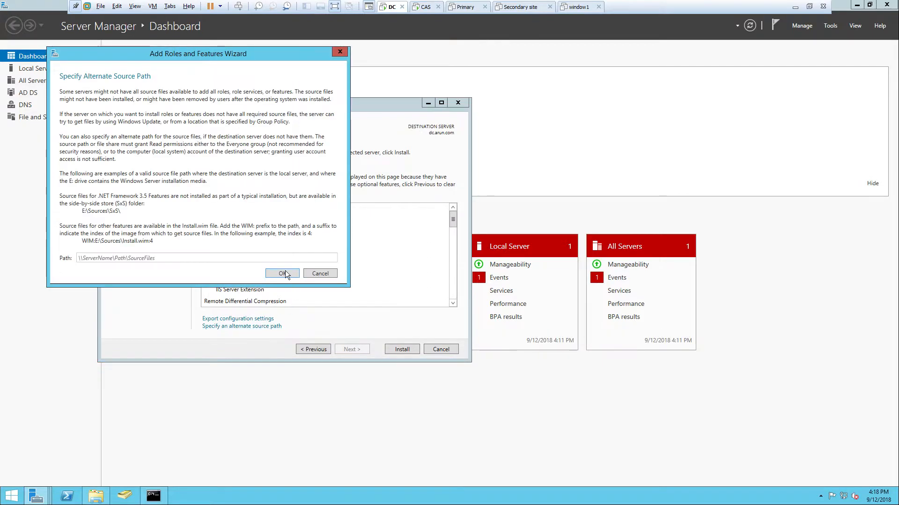
{"action": "key", "text": "ctrl+v"}
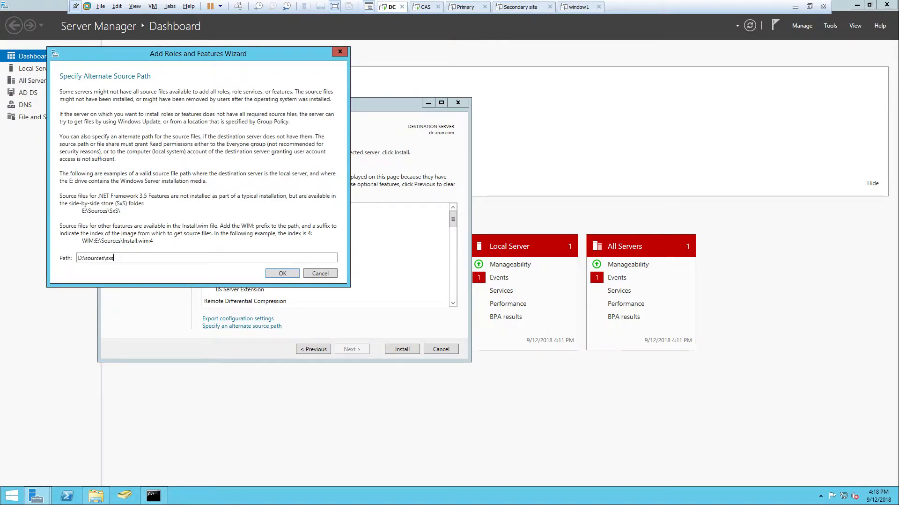
{"action": "left_click", "coordinate": [280, 275]}
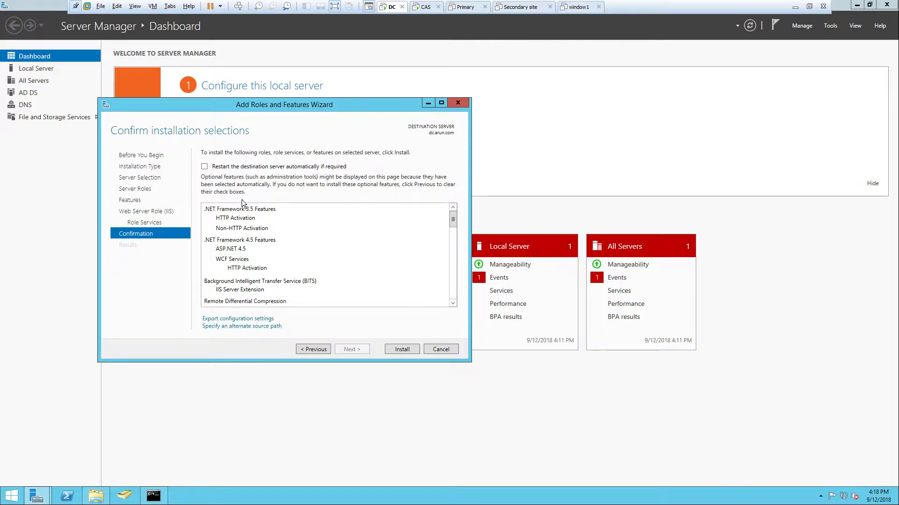
Start installing the selected roles and features on the DC, moving the wizard window aside
{"action": "left_click_drag", "start_coordinate": [212, 108], "coordinate": [300, 108]}
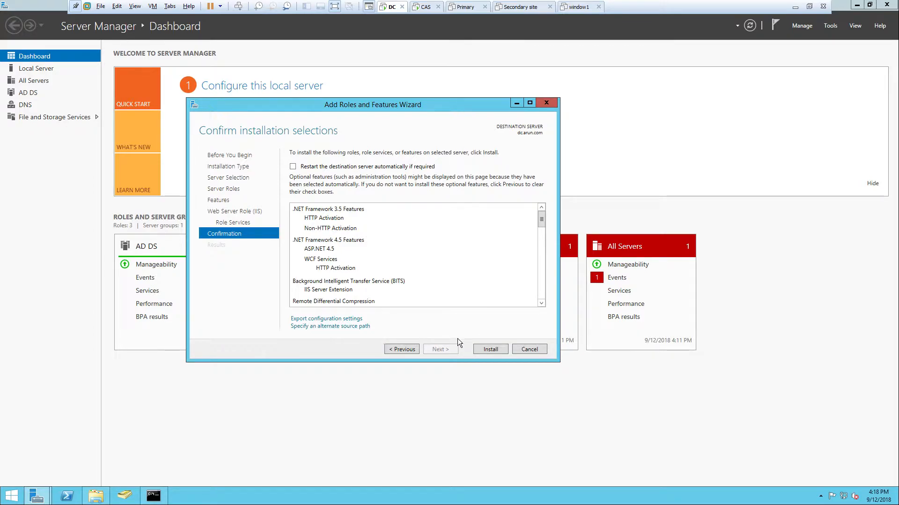
{"action": "left_click", "coordinate": [490, 351]}
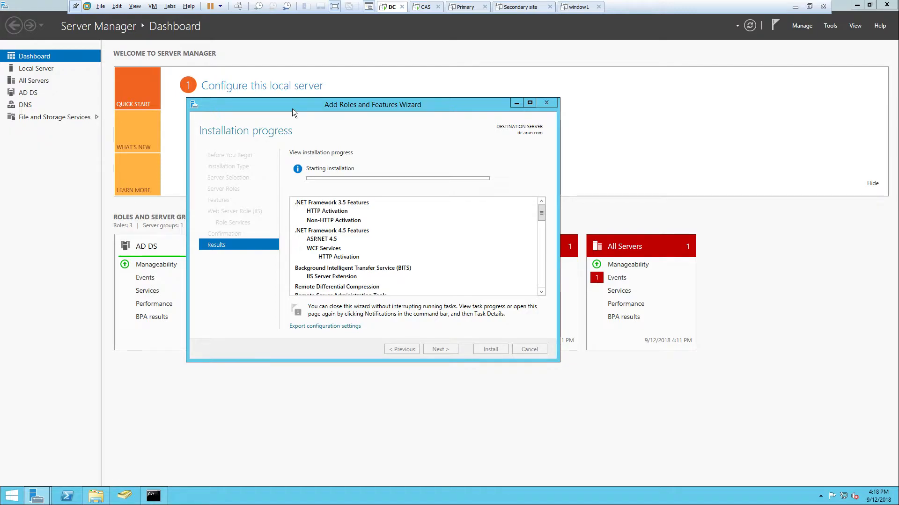
{"action": "left_click_drag", "start_coordinate": [289, 108], "coordinate": [265, 90]}
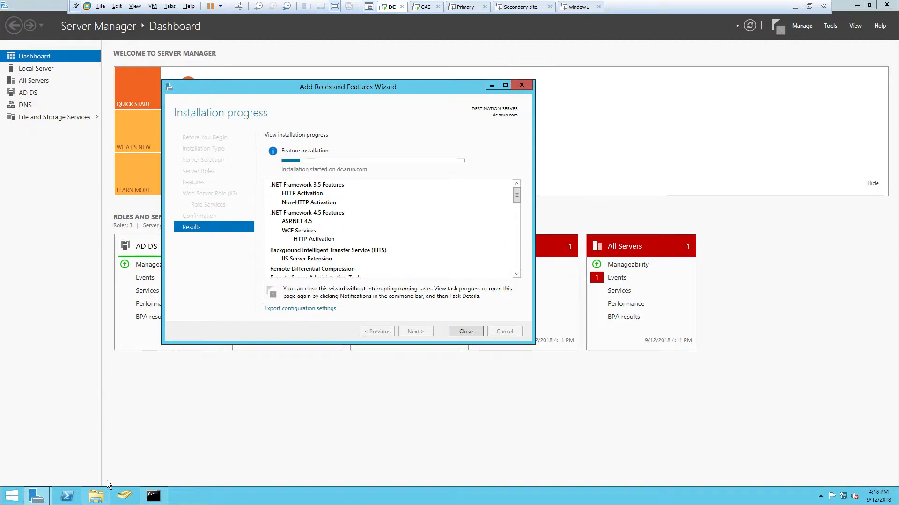
{"action": "mouse_move", "coordinate": [103, 495]}
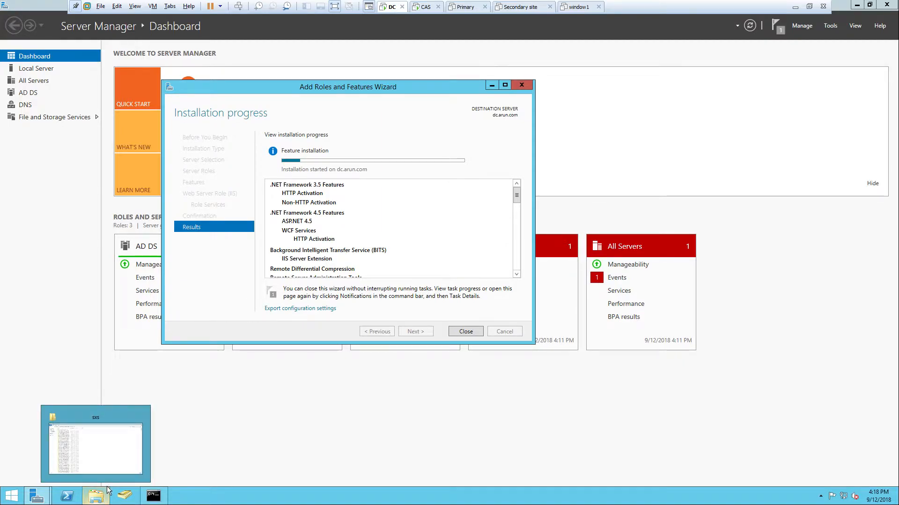
{"action": "left_click", "coordinate": [265, 423]}
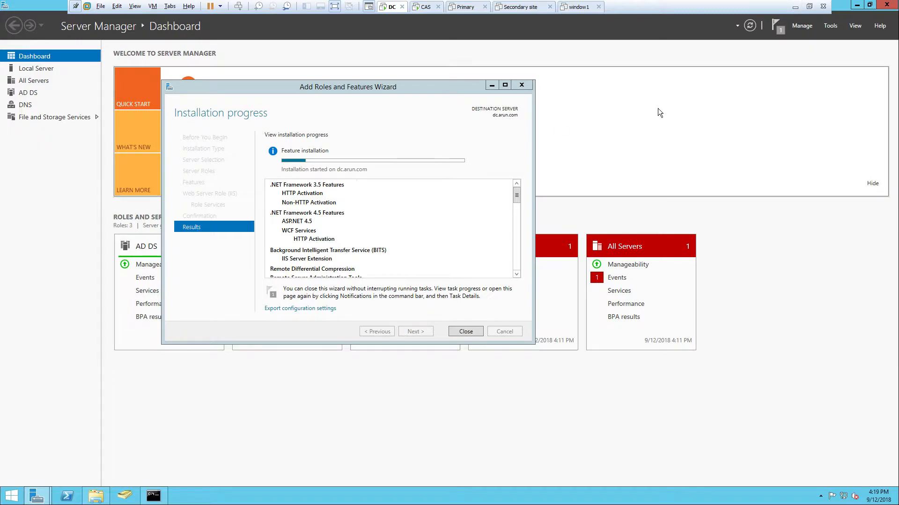
Minimize the virtual machine to reach the host desktop, and return to the DC virtual machine
{"action": "left_click", "coordinate": [795, 8]}
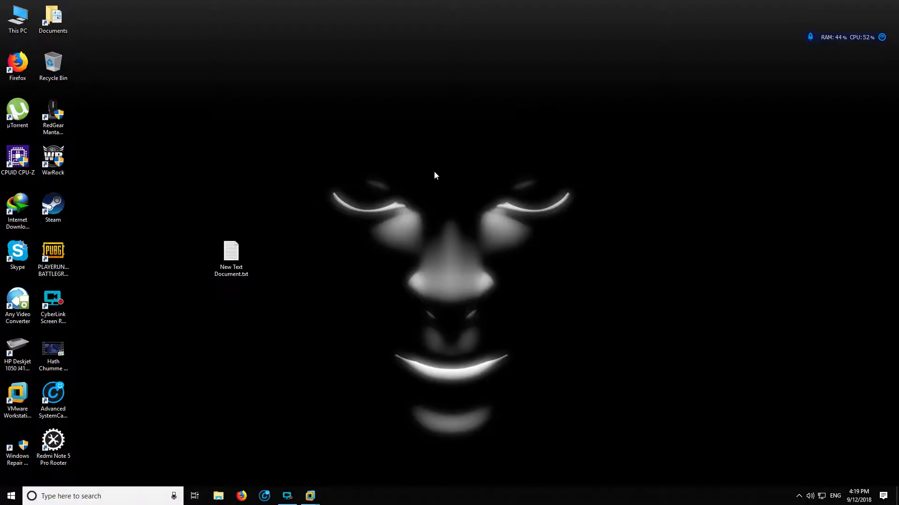
{"action": "left_click", "coordinate": [287, 495]}
{"action": "left_click", "coordinate": [413, 369]}
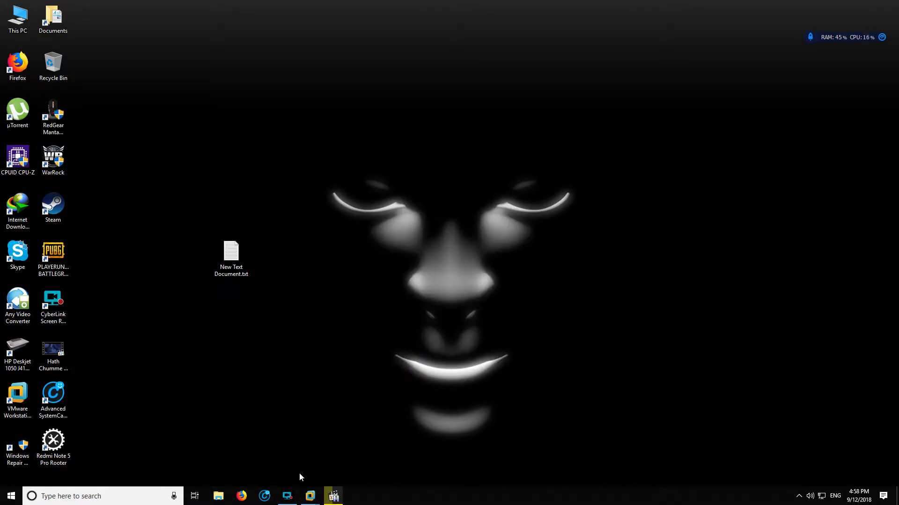
{"action": "mouse_move", "coordinate": [290, 499]}
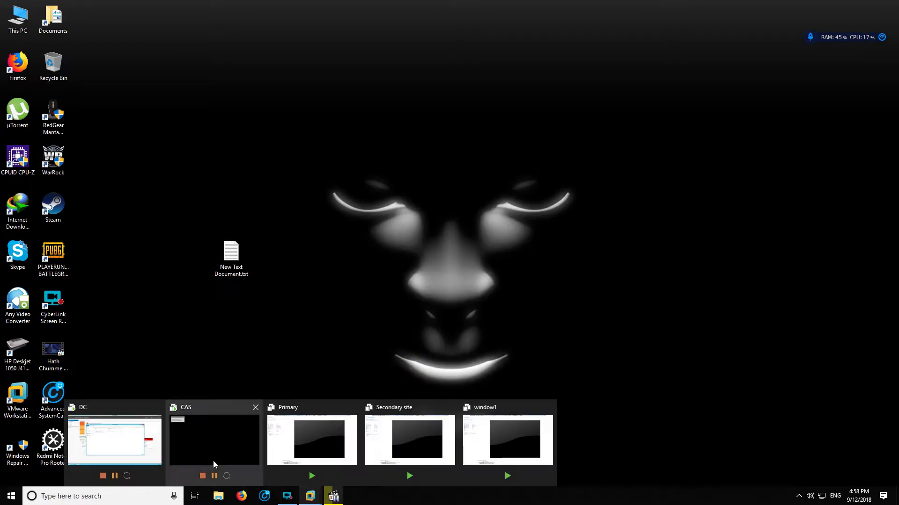
{"action": "left_click", "coordinate": [140, 444]}
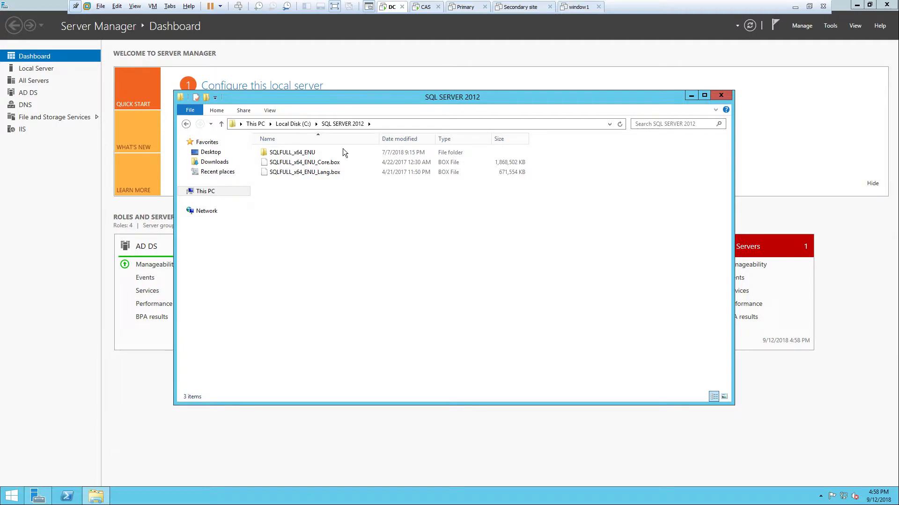
Run SETUP from the SQLFULL_x64_ENU folder inside SQL SERVER 2012 and allow it to start
{"action": "left_click_drag", "start_coordinate": [357, 97], "coordinate": [378, 88]}
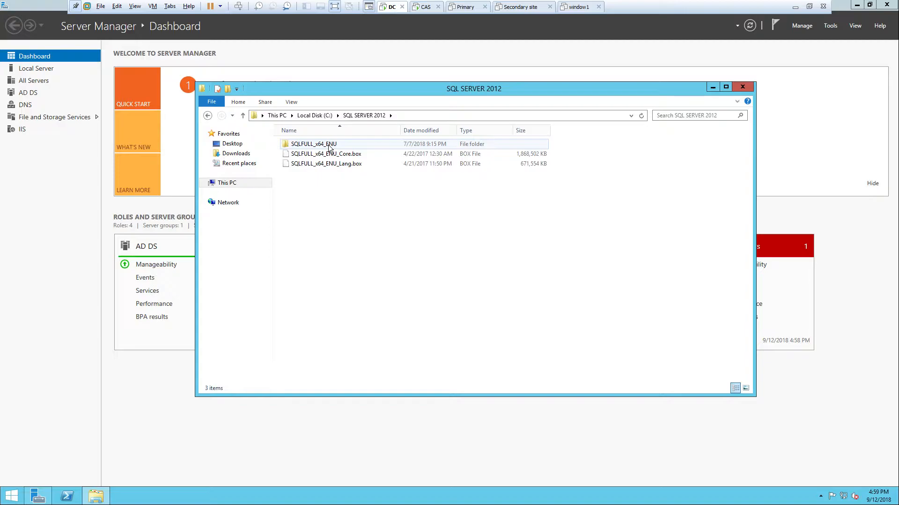
{"action": "double_click", "coordinate": [329, 146]}
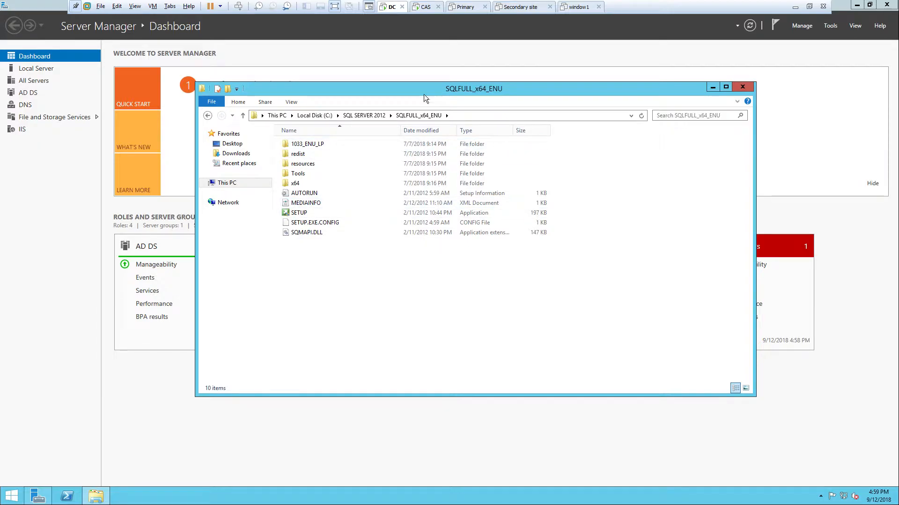
{"action": "left_click_drag", "start_coordinate": [426, 89], "coordinate": [427, 76]}
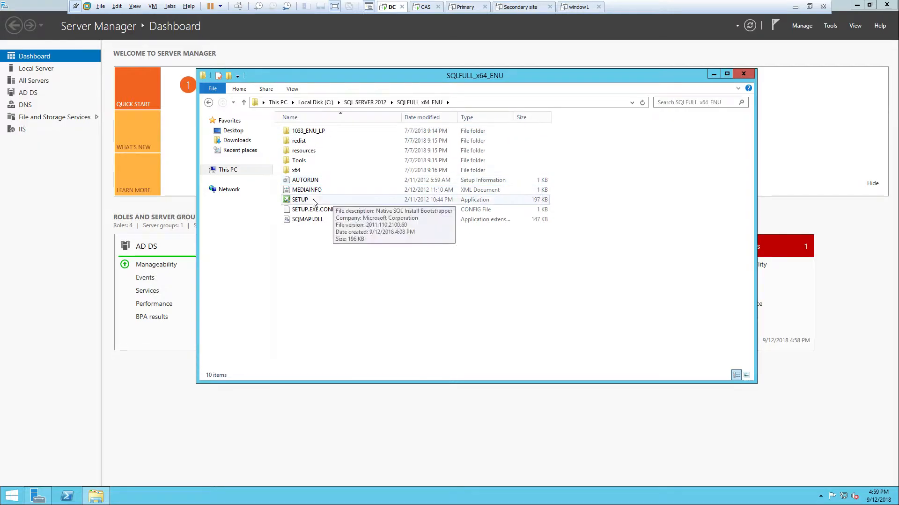
{"action": "double_click", "coordinate": [299, 200]}
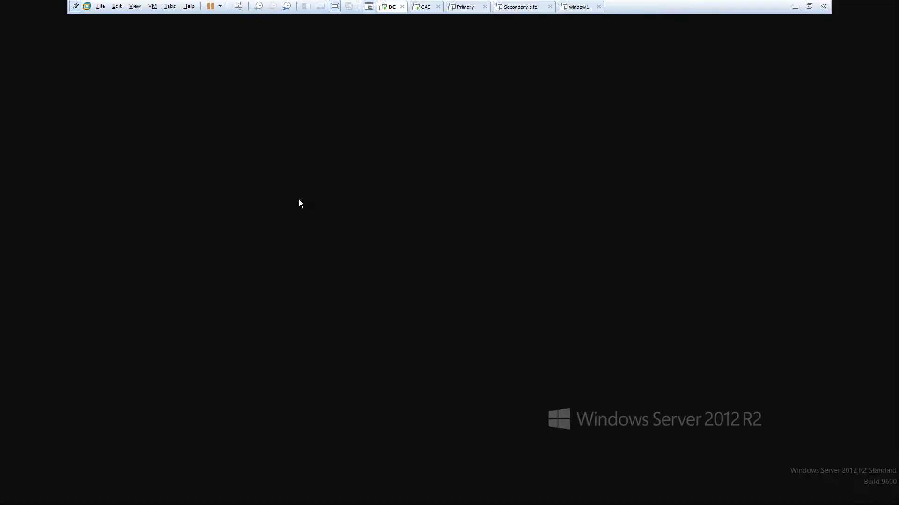
{"action": "left_click", "coordinate": [487, 267]}
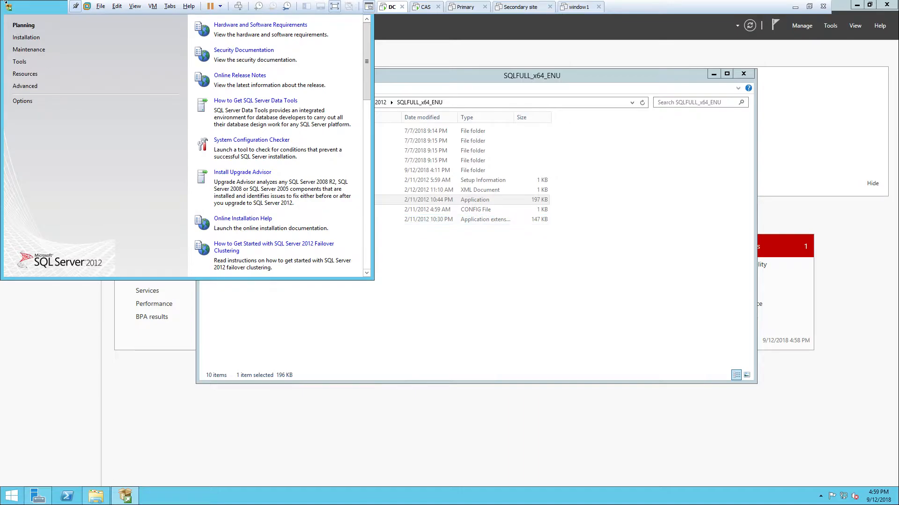
Start a new SQL Server stand-alone installation from the maximized Installation Center and continue past the Setup Support Rules
{"action": "double_click", "coordinate": [32, 11]}
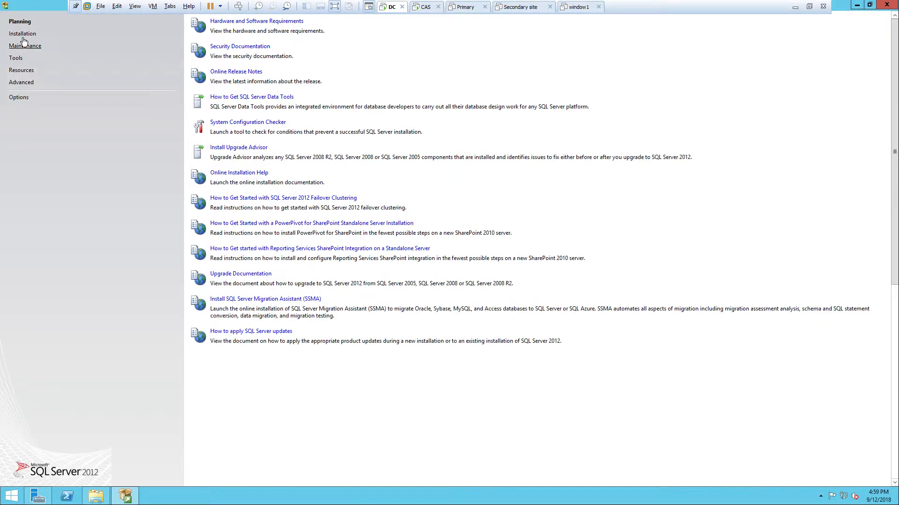
{"action": "left_click", "coordinate": [22, 36]}
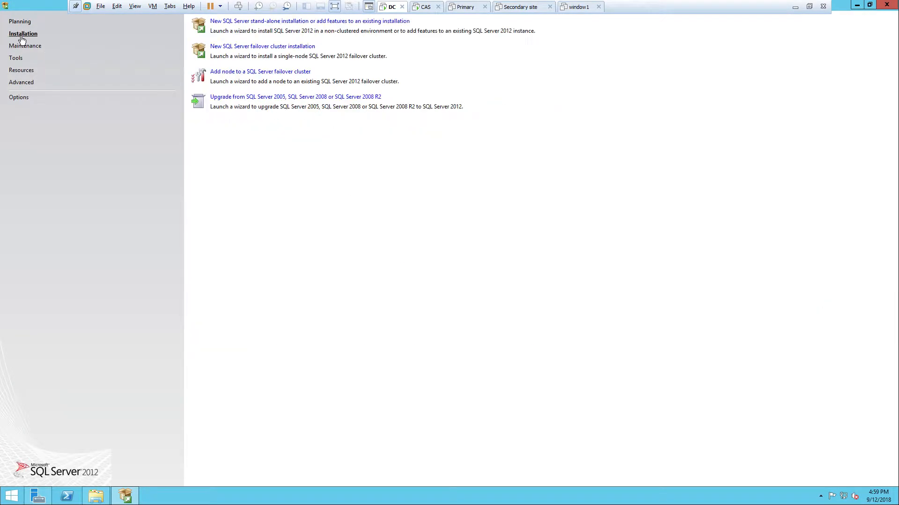
{"action": "left_click", "coordinate": [272, 21]}
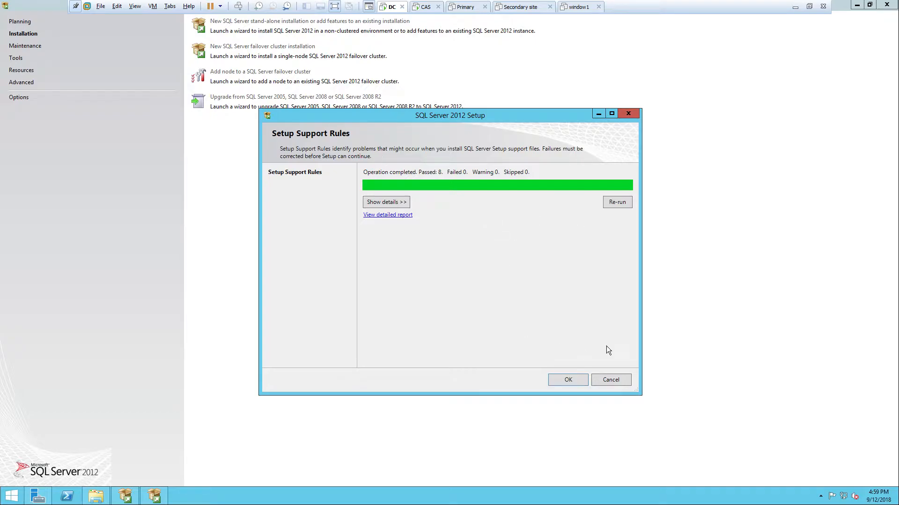
{"action": "left_click", "coordinate": [568, 380]}
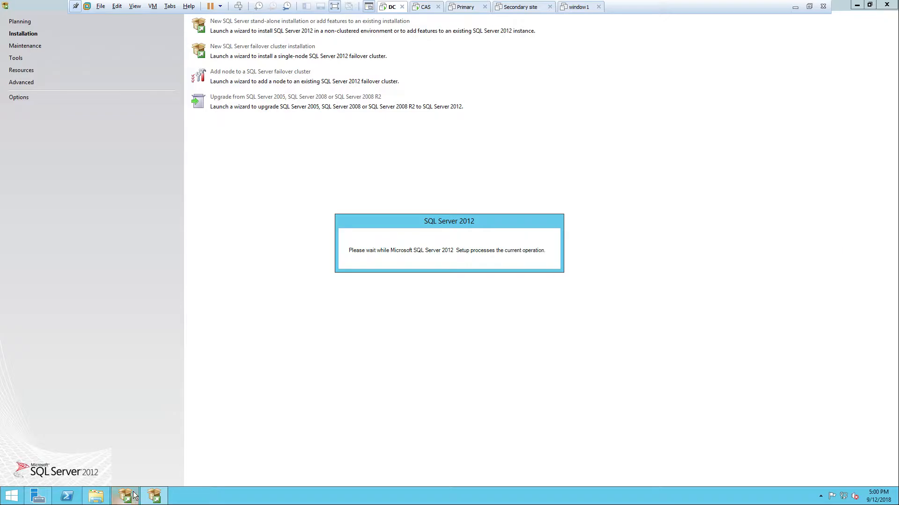
Open Active Directory Users and Computers from Server Manager, pin it to the taskbar, and expand the domain in a maximized window
{"action": "mouse_move", "coordinate": [154, 495]}
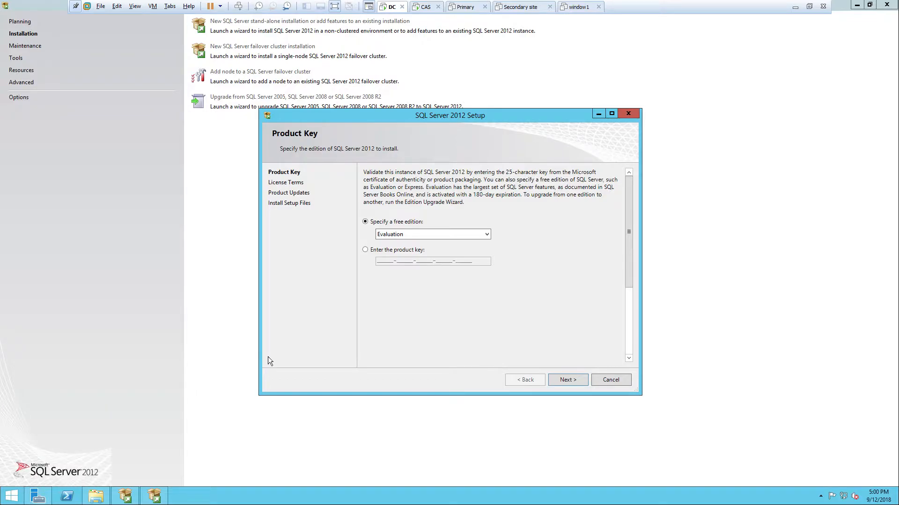
{"action": "left_click", "coordinate": [38, 496]}
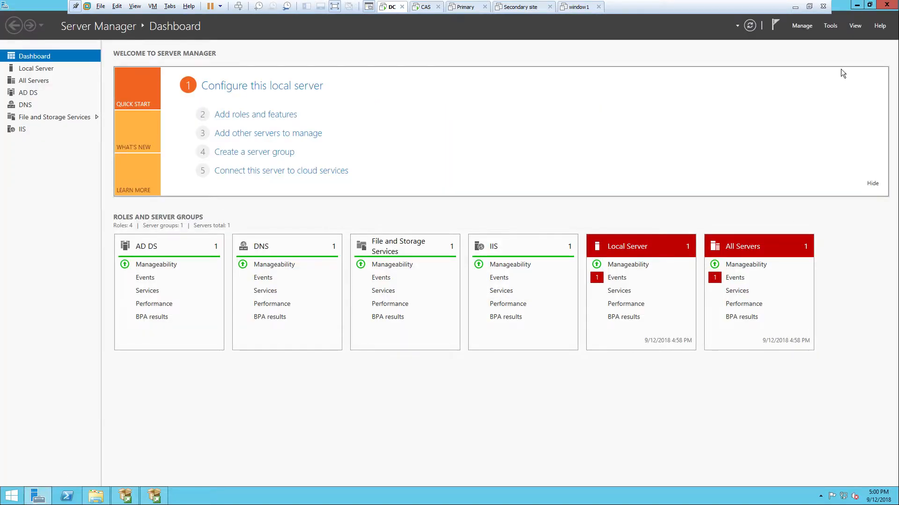
{"action": "left_click", "coordinate": [830, 25]}
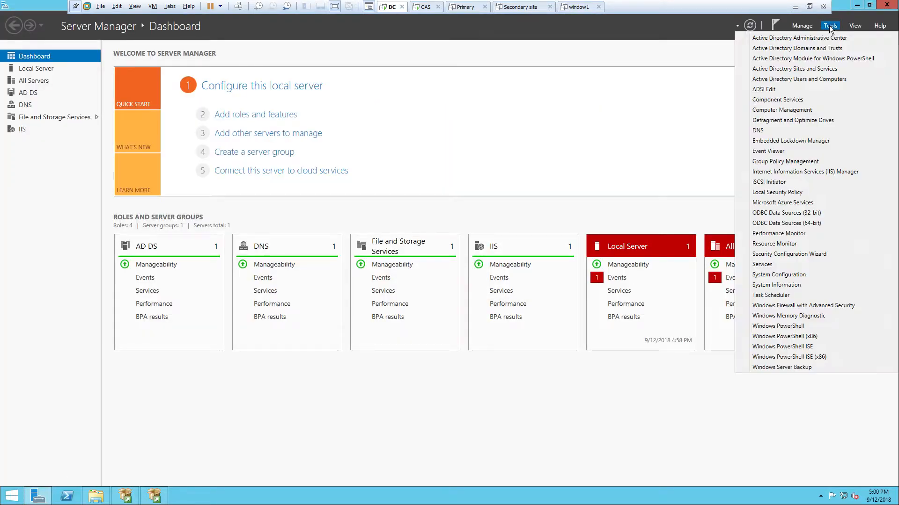
{"action": "left_click", "coordinate": [828, 79]}
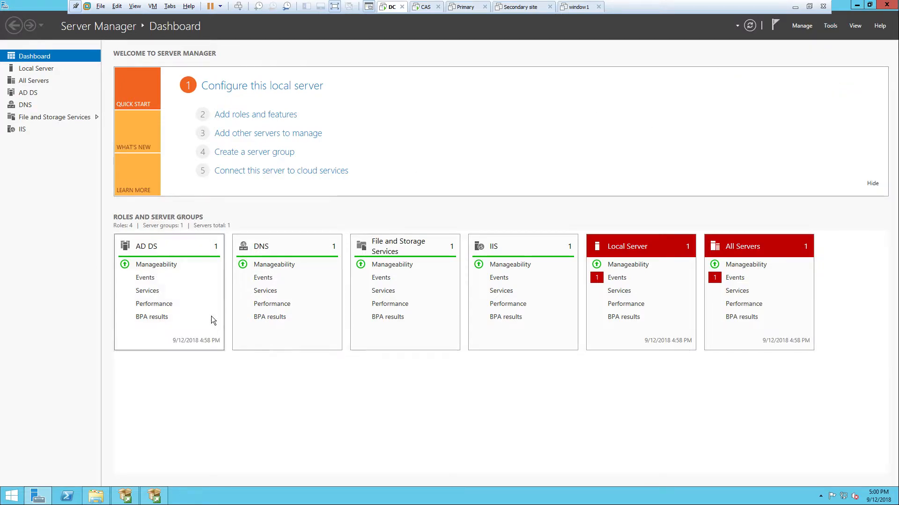
{"action": "right_click", "coordinate": [183, 497]}
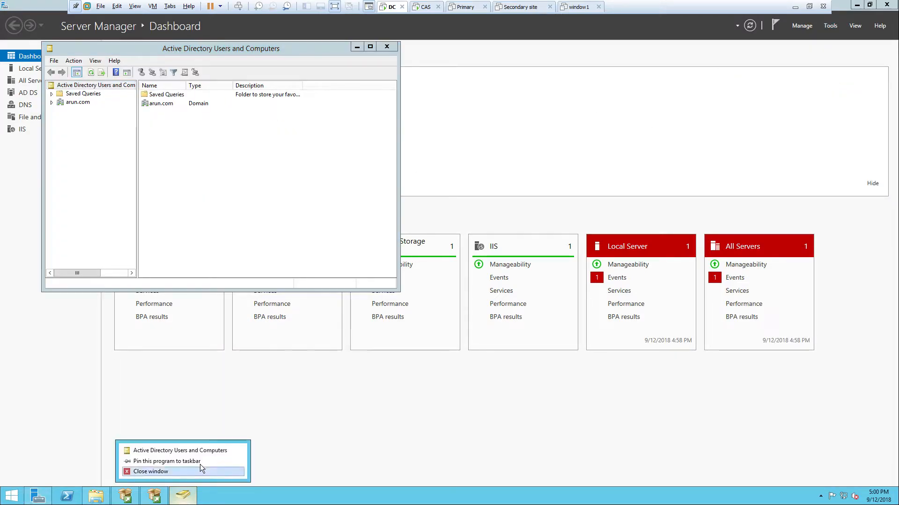
{"action": "left_click", "coordinate": [201, 464]}
{"action": "left_click", "coordinate": [52, 103]}
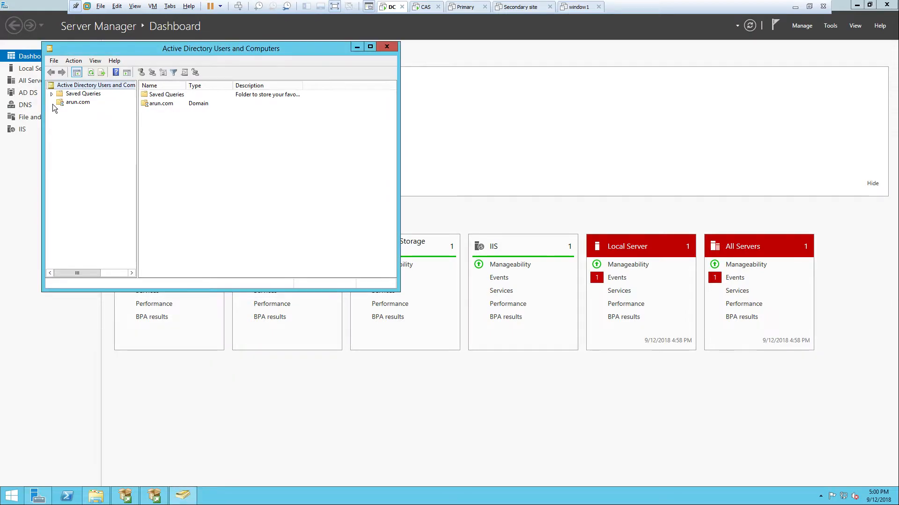
{"action": "left_click", "coordinate": [370, 47]}
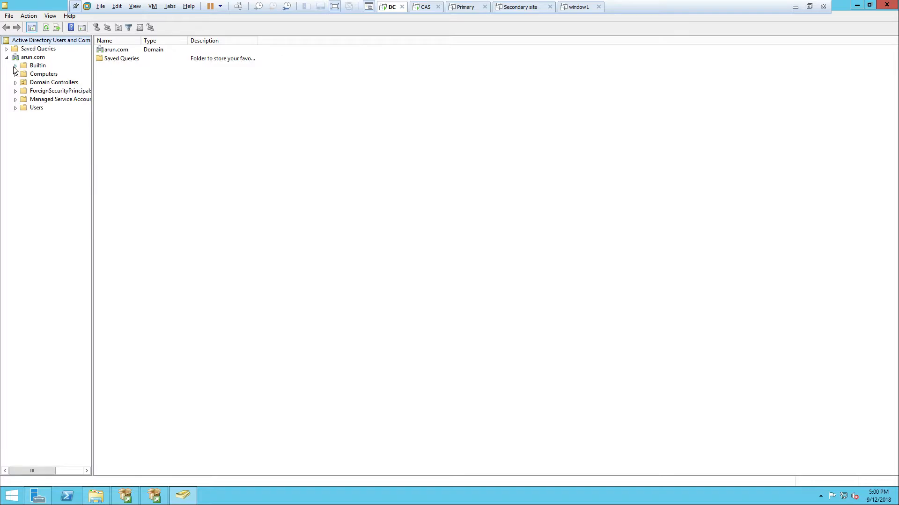
Open the properties of the Administrators group in the domain's Builtin container and show its members
{"action": "left_click", "coordinate": [35, 68]}
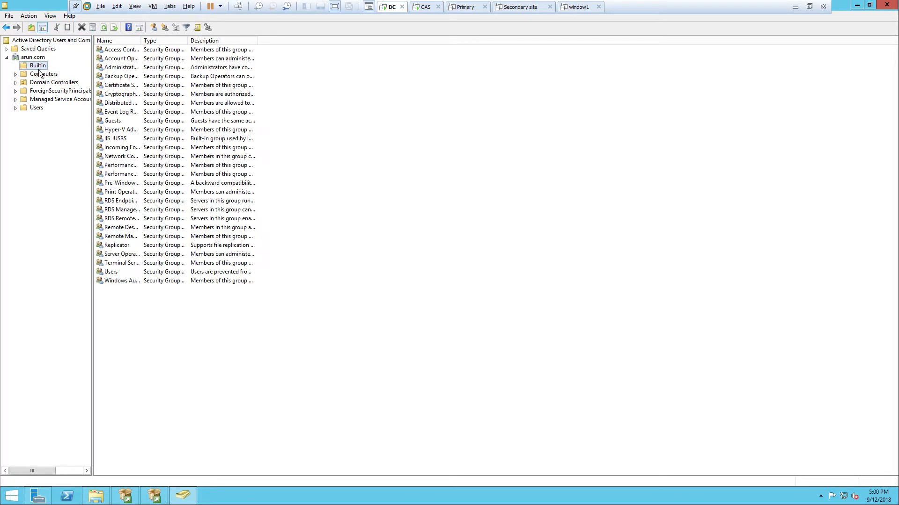
{"action": "left_click", "coordinate": [114, 68]}
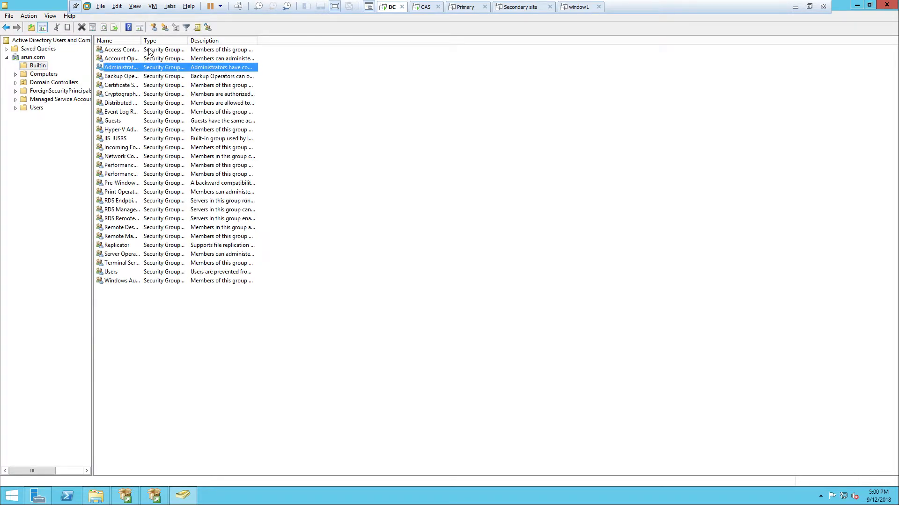
{"action": "left_click_drag", "start_coordinate": [141, 41], "coordinate": [185, 40]}
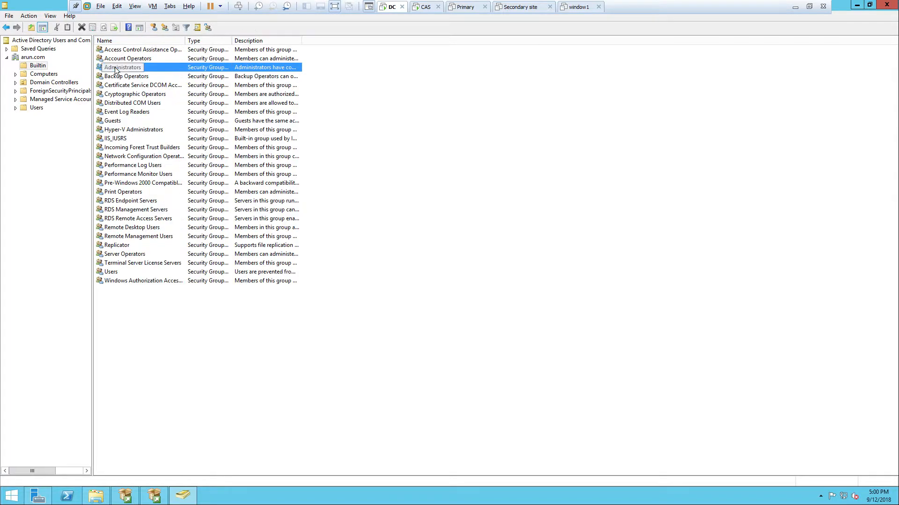
{"action": "right_click", "coordinate": [115, 68]}
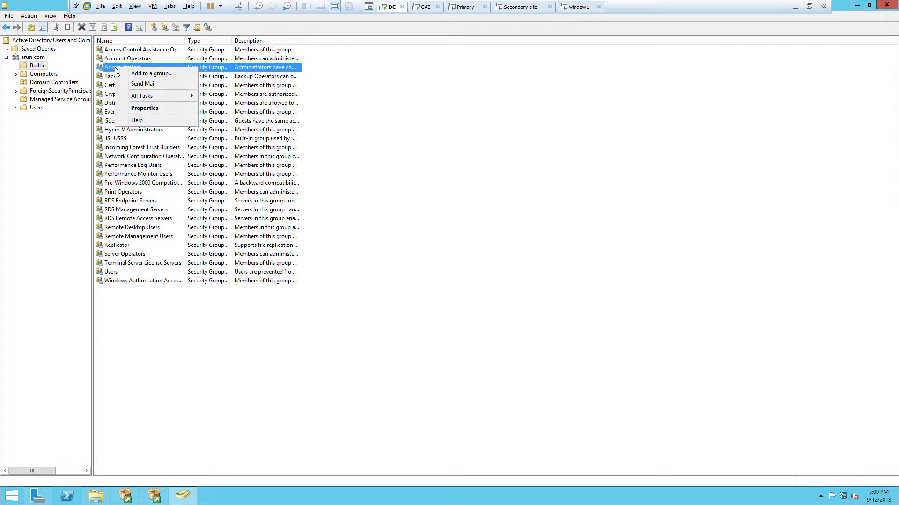
{"action": "left_click", "coordinate": [154, 108]}
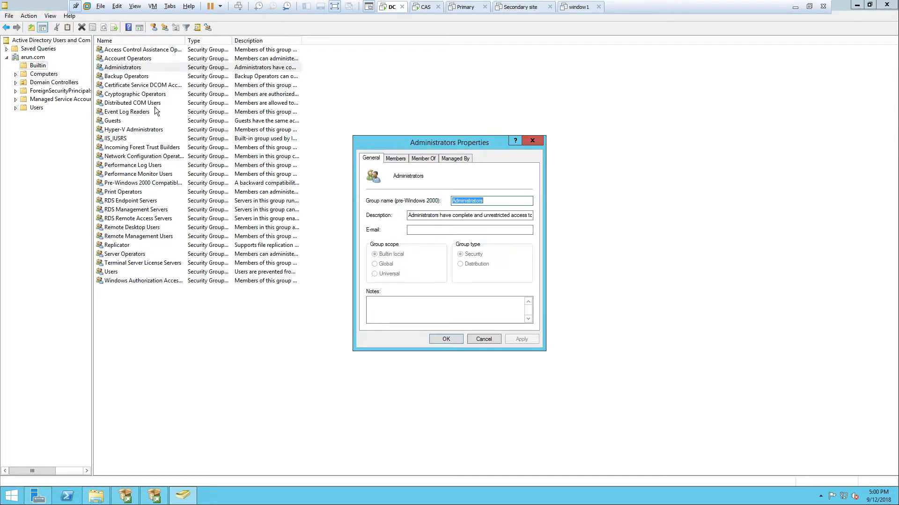
{"action": "left_click", "coordinate": [393, 158]}
{"action": "left_click", "coordinate": [424, 159]}
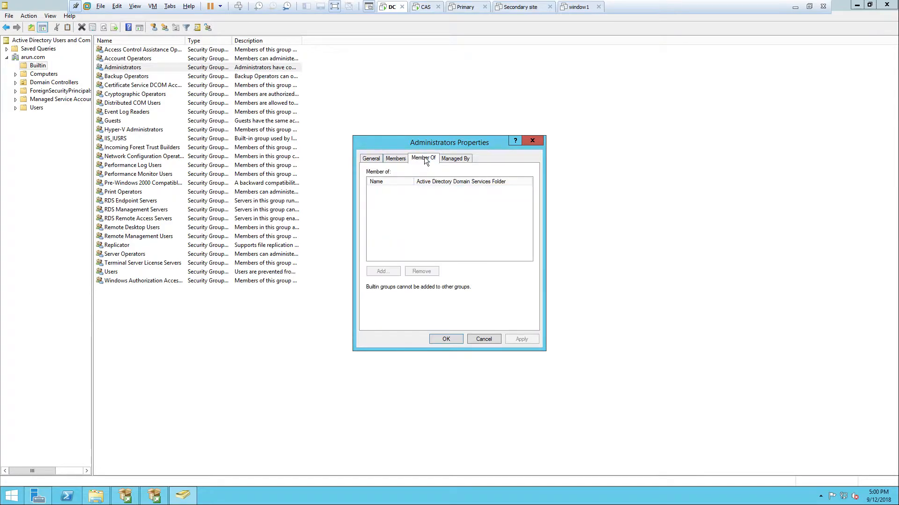
{"action": "left_click", "coordinate": [396, 158]}
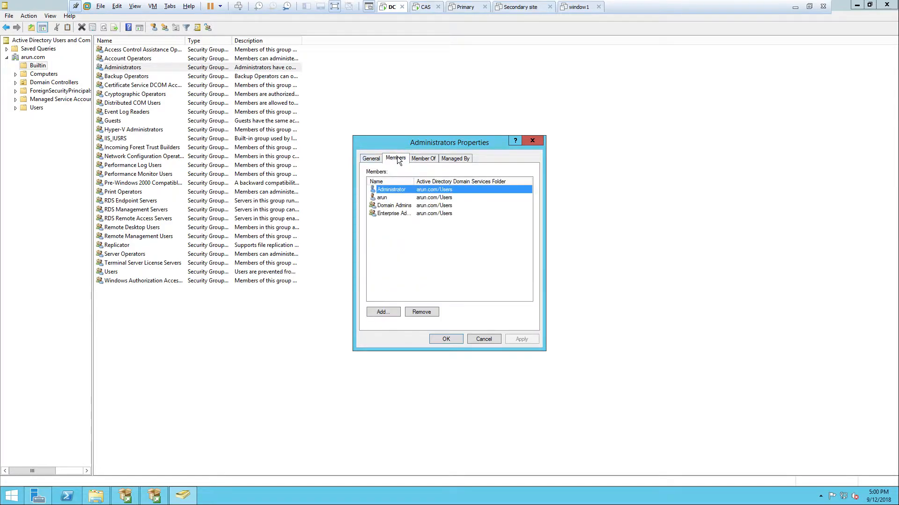
Start adding a member to the Administrators group and restrict the searched object types to Computers only
{"action": "left_click", "coordinate": [383, 311]}
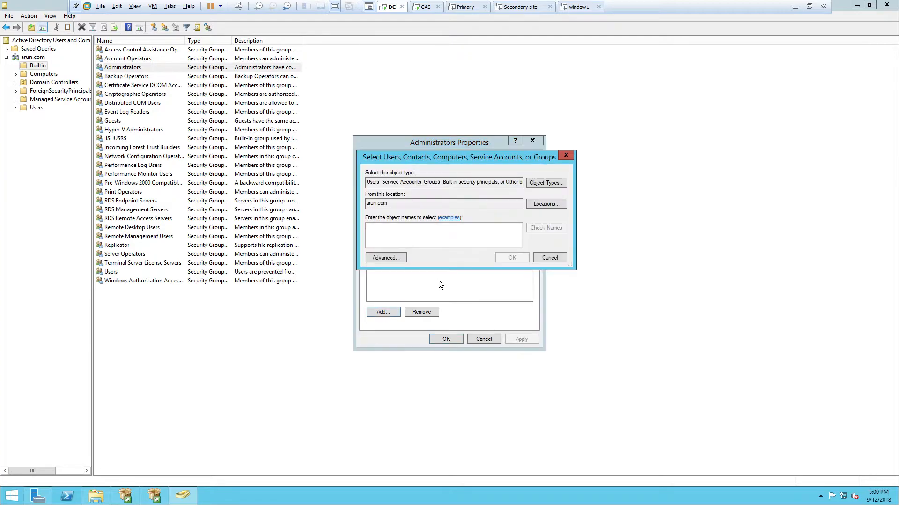
{"action": "left_click", "coordinate": [546, 183]}
{"action": "left_click", "coordinate": [374, 212]}
{"action": "left_click", "coordinate": [375, 219]}
{"action": "left_click", "coordinate": [375, 235]}
{"action": "left_click", "coordinate": [375, 251]}
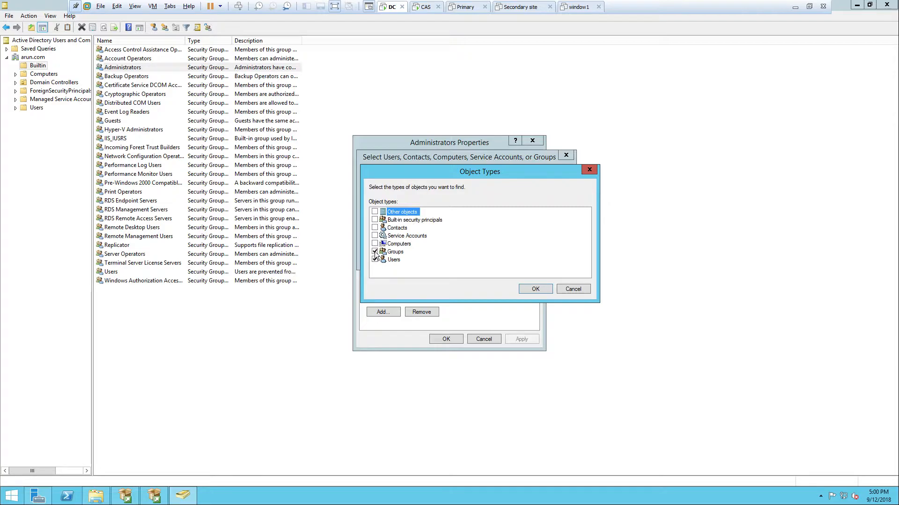
{"action": "left_click", "coordinate": [374, 259]}
{"action": "left_click", "coordinate": [374, 244]}
{"action": "left_click", "coordinate": [542, 292]}
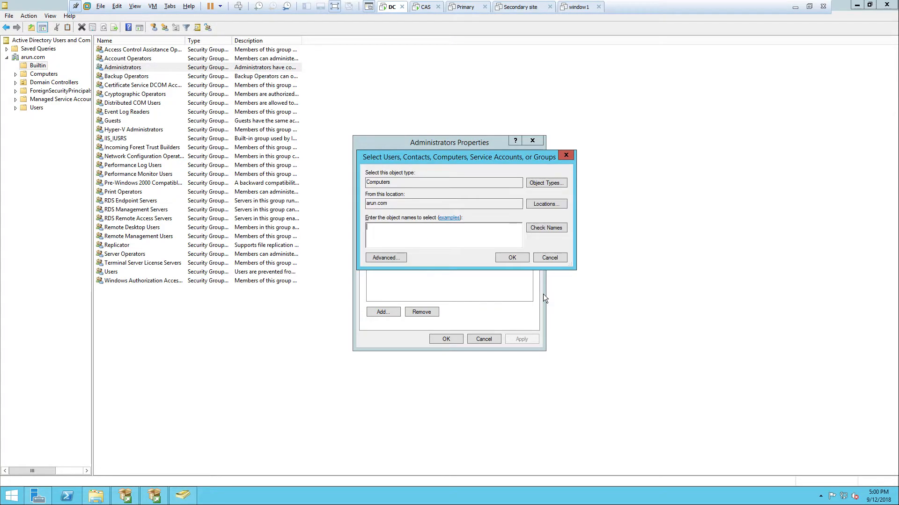
Find the CAS computer in the domain, add it to the Administrators group, and close Active Directory Users and Computers
{"action": "left_click", "coordinate": [393, 259]}
{"action": "left_click", "coordinate": [576, 260]}
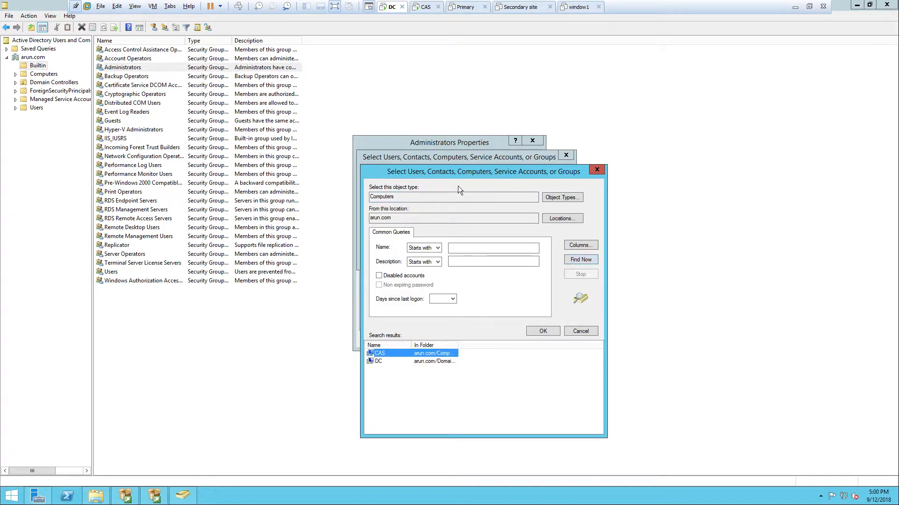
{"action": "left_click_drag", "start_coordinate": [453, 171], "coordinate": [429, 85]}
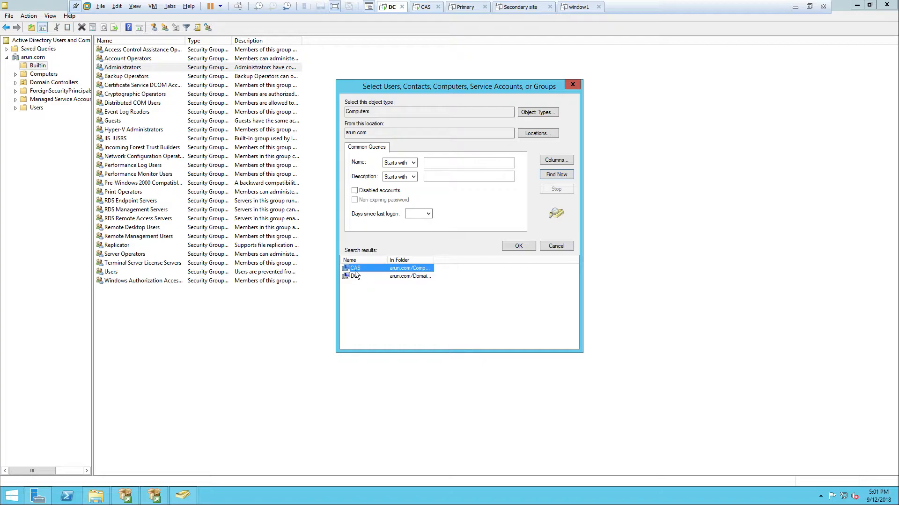
{"action": "left_click", "coordinate": [516, 247]}
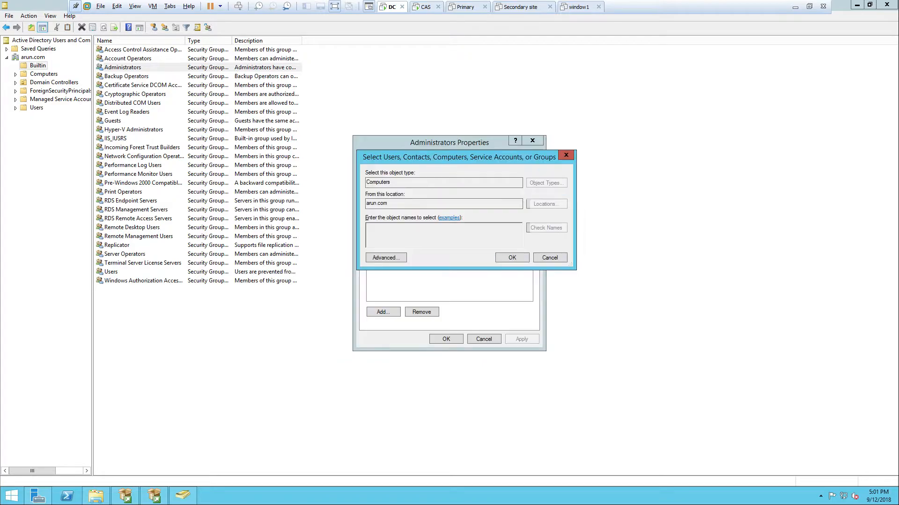
{"action": "left_click", "coordinate": [499, 256]}
{"action": "left_click", "coordinate": [520, 340]}
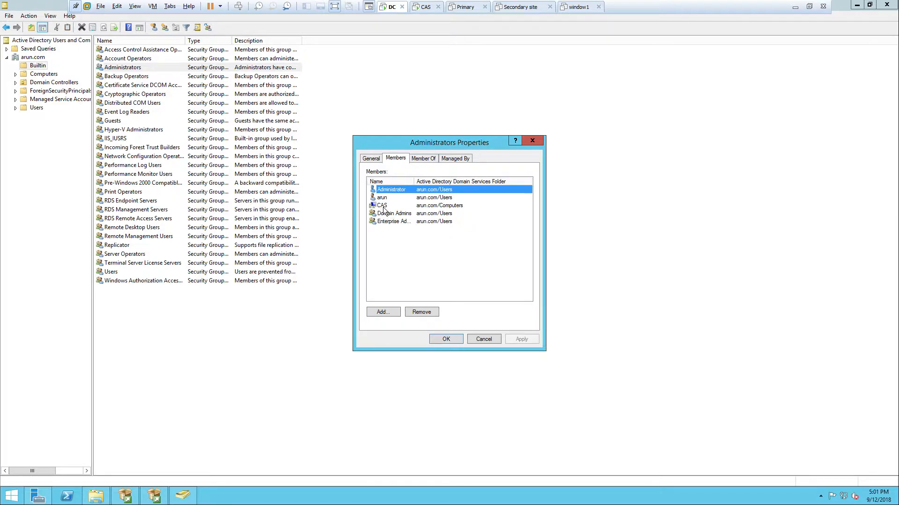
{"action": "left_click", "coordinate": [442, 338]}
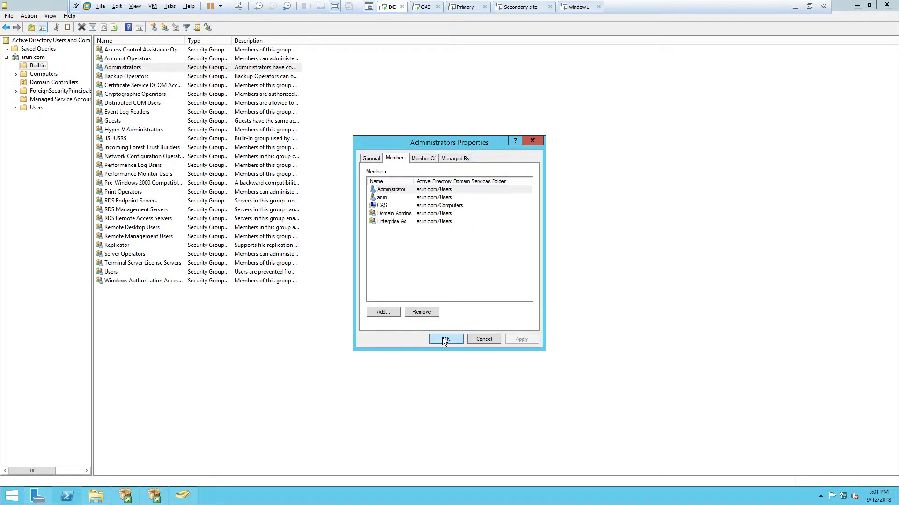
{"action": "left_click", "coordinate": [506, 271]}
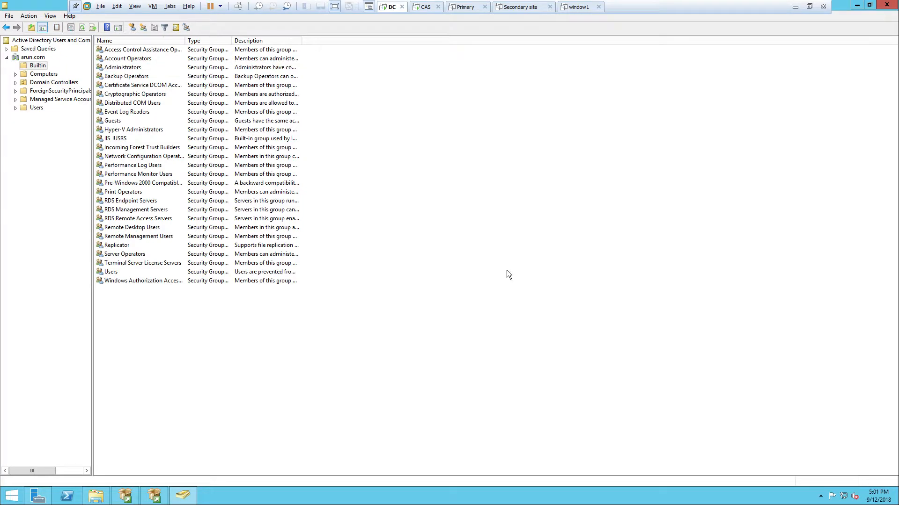
{"action": "left_click", "coordinate": [886, 4]}
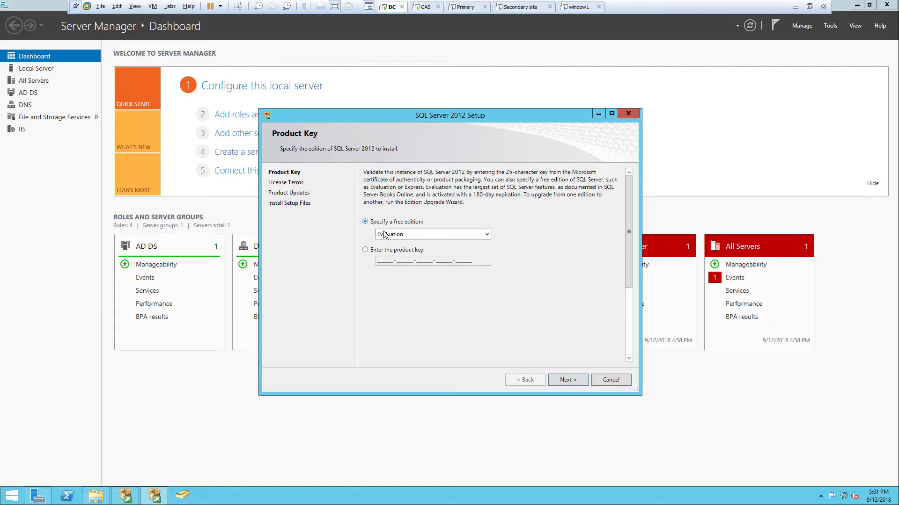
Continue SQL Server 2012 Setup with the free Evaluation edition, accept the license terms, and include the SQL Server product updates
{"action": "left_click", "coordinate": [564, 380]}
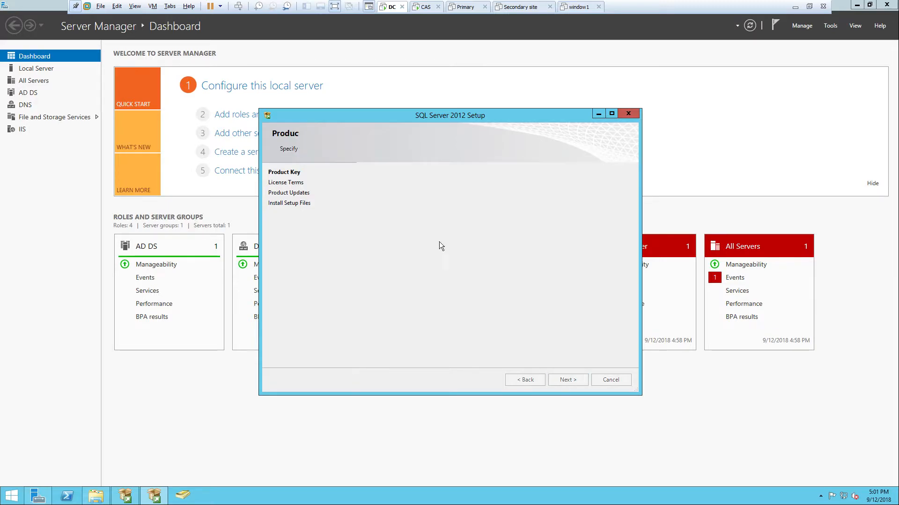
{"action": "left_click", "coordinate": [401, 314]}
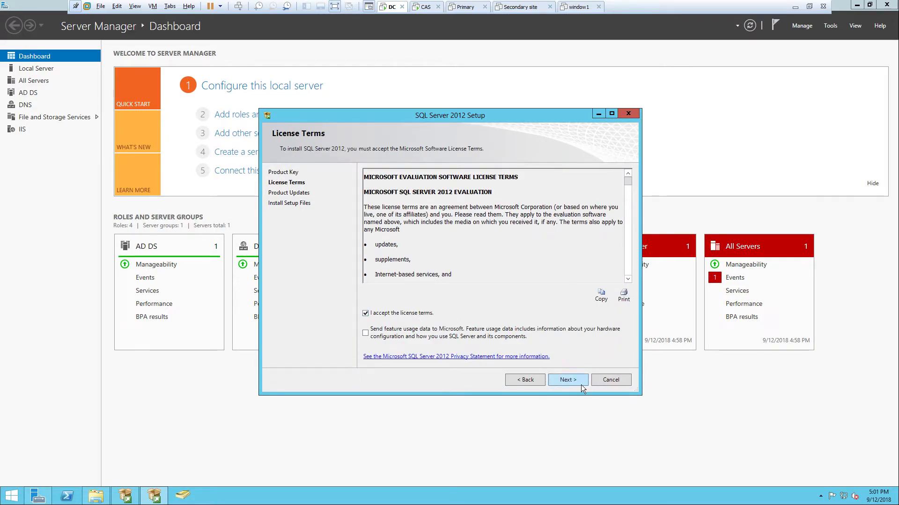
{"action": "left_click", "coordinate": [564, 381]}
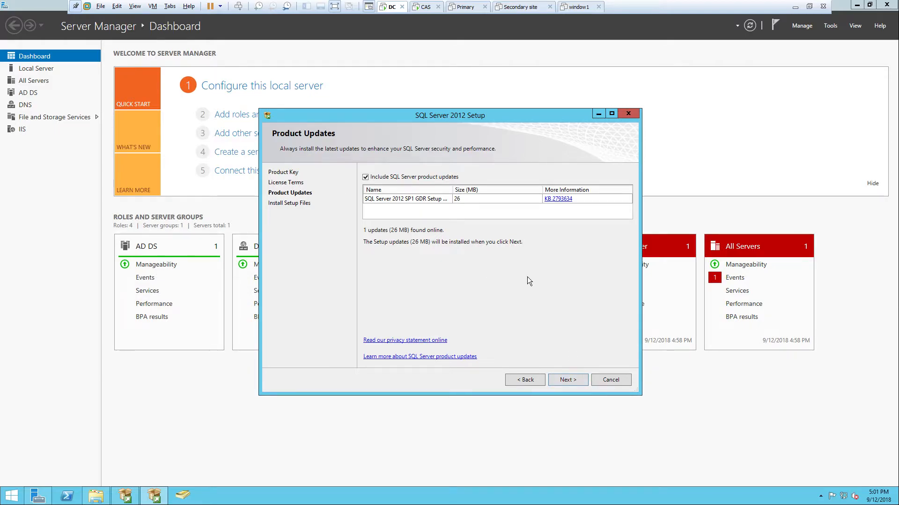
{"action": "left_click", "coordinate": [568, 380]}
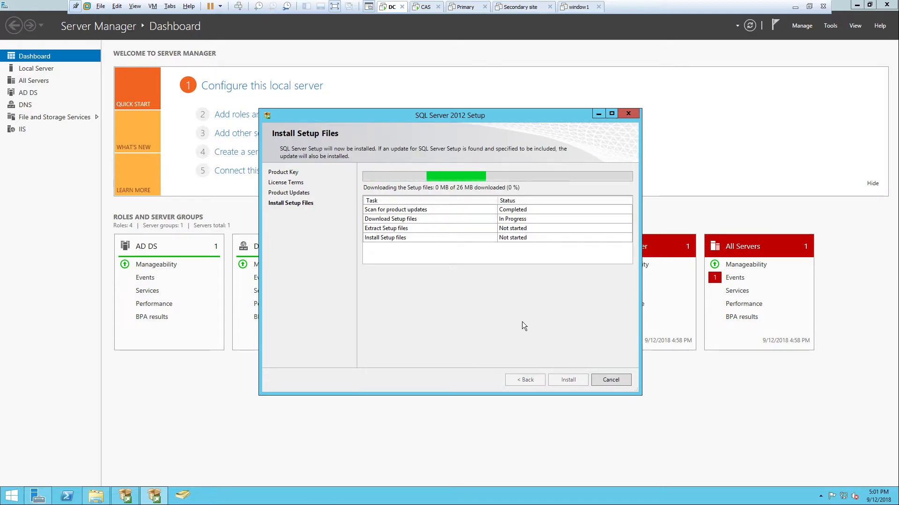
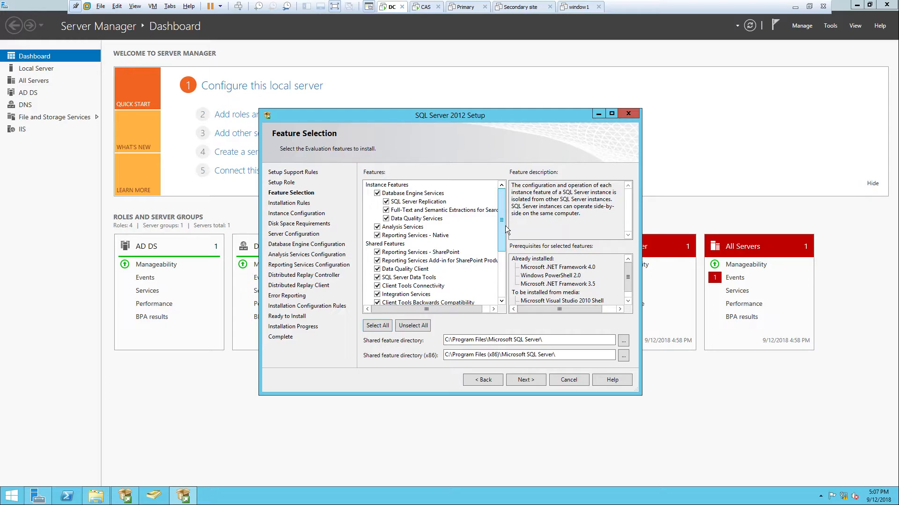
Continue SQL Server 2012 Setup with all features selected and the default instance MSSQLSERVER
{"action": "left_click", "coordinate": [527, 379]}
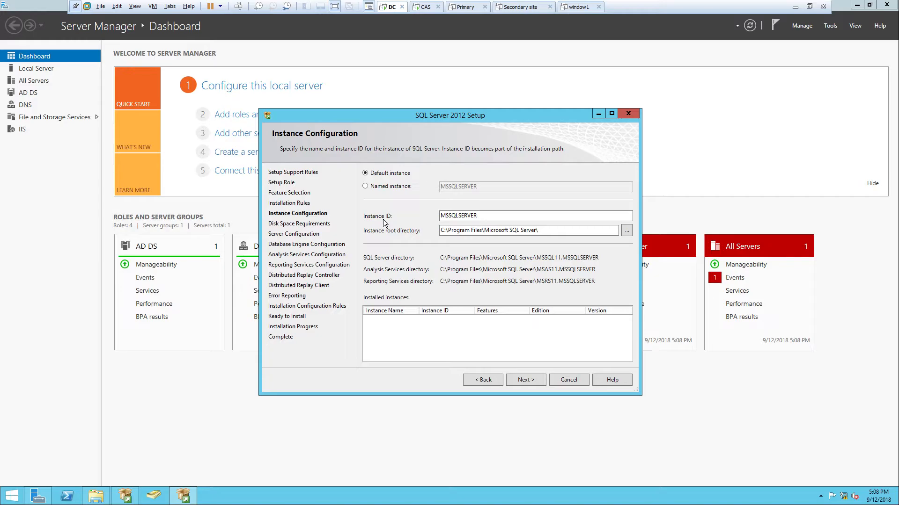
{"action": "left_click", "coordinate": [470, 353]}
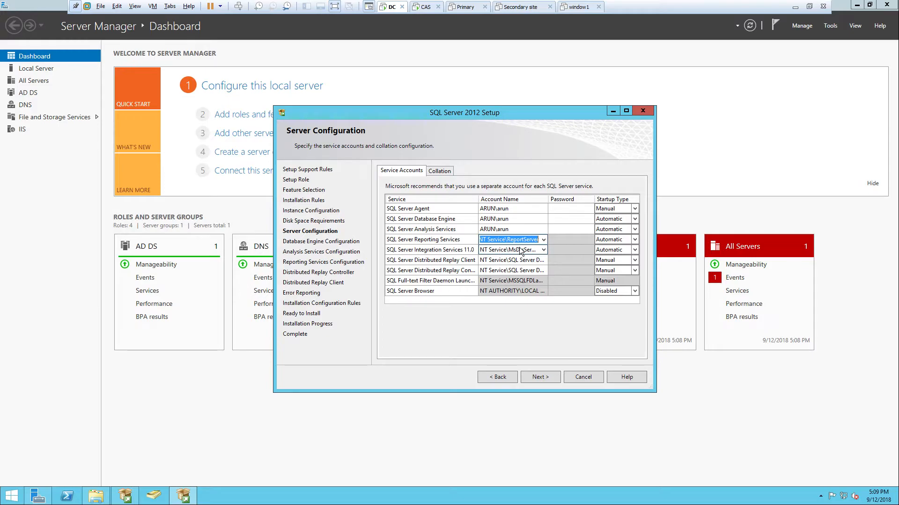
Assign the domain user account to the configurable SQL Server services, including both Distributed Replay services, and enter the account password
{"action": "left_click", "coordinate": [543, 260]}
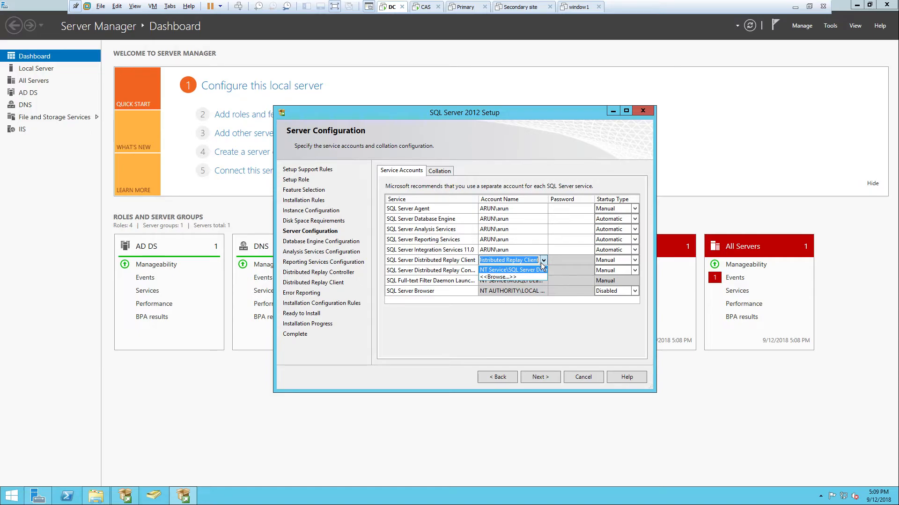
{"action": "left_click", "coordinate": [510, 271]}
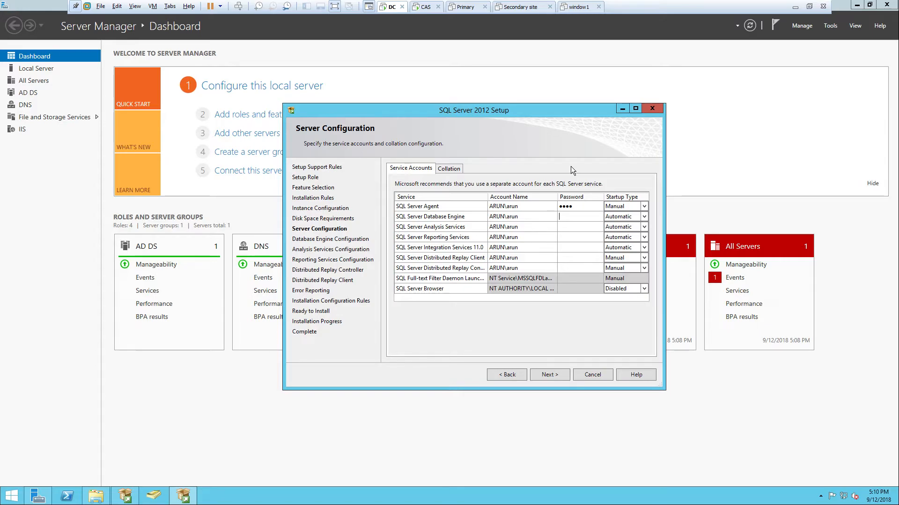
{"action": "type", "text": "••••"}
{"action": "key", "text": "Tab"}
{"action": "left_click", "coordinate": [630, 216]}
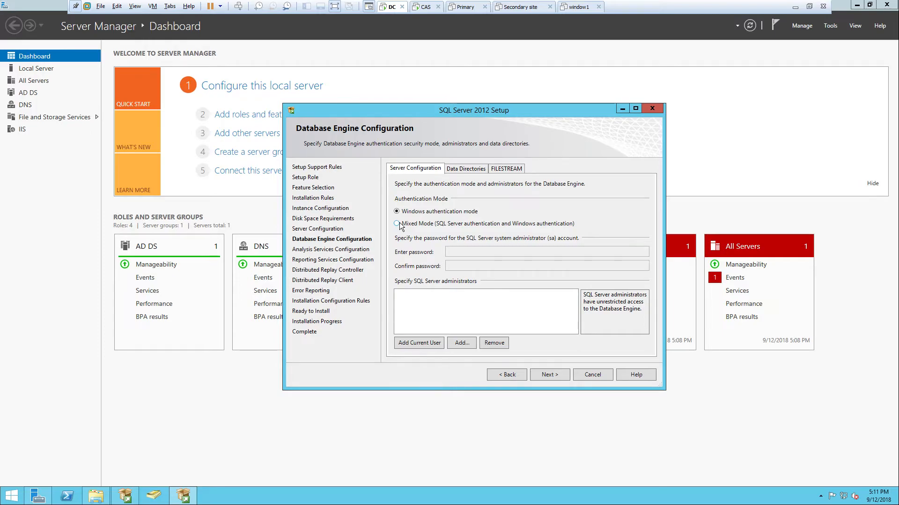
Add the current user as a Database Engine administrator, choose Mixed Mode authentication, and enter and confirm the sa account password
{"action": "left_click", "coordinate": [420, 343]}
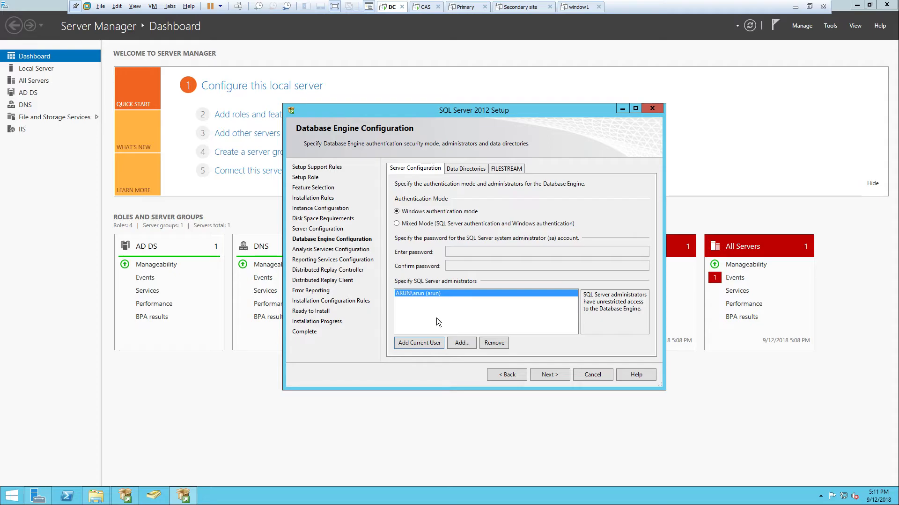
{"action": "left_click", "coordinate": [397, 223]}
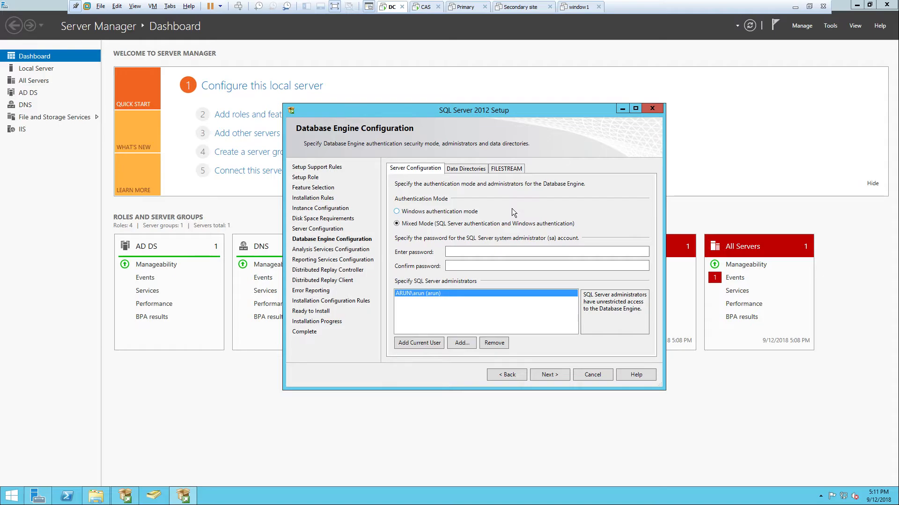
{"action": "left_click", "coordinate": [506, 252]}
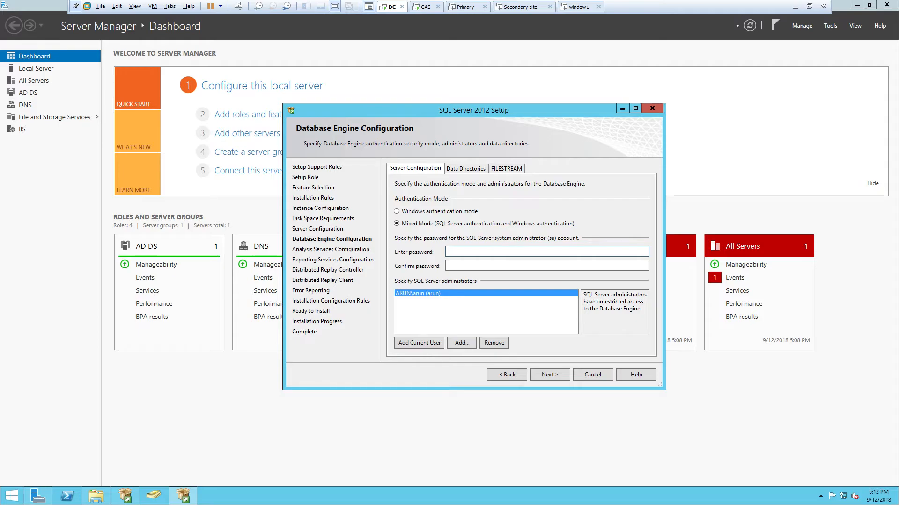
{"action": "type", "text": "•••"}
{"action": "key", "text": "Tab"}
{"action": "type", "text": "••••"}
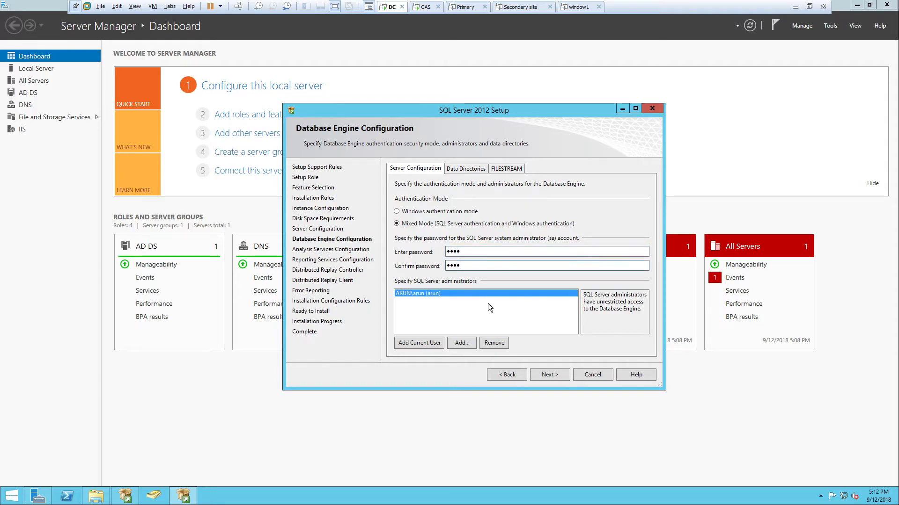
{"action": "left_click", "coordinate": [551, 375]}
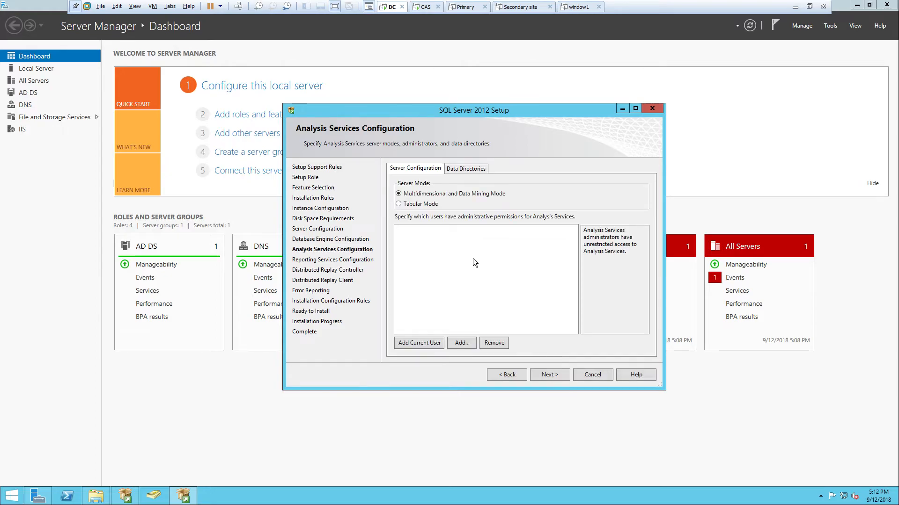
Grant the current user Analysis Services administration and Distributed Replay Controller permissions, keeping the native Reporting Services mode at Install and configure
{"action": "left_click", "coordinate": [423, 343]}
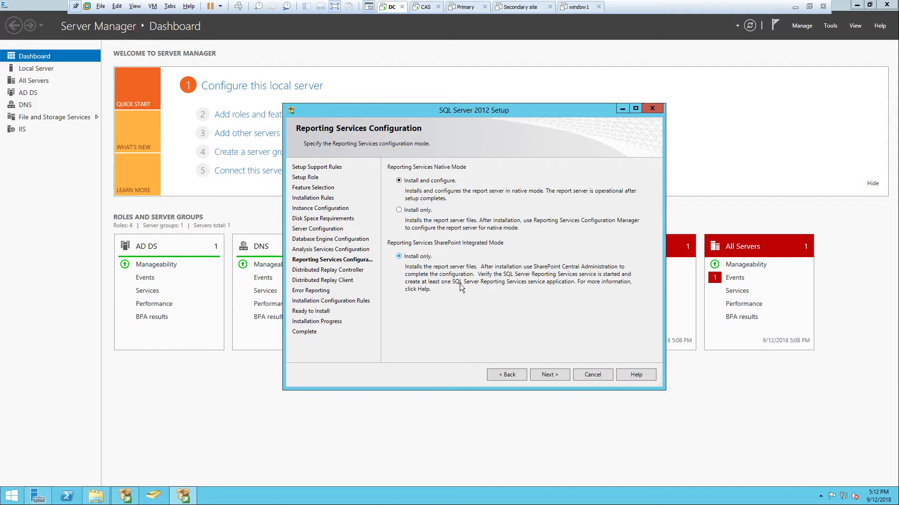
{"action": "left_click", "coordinate": [543, 375]}
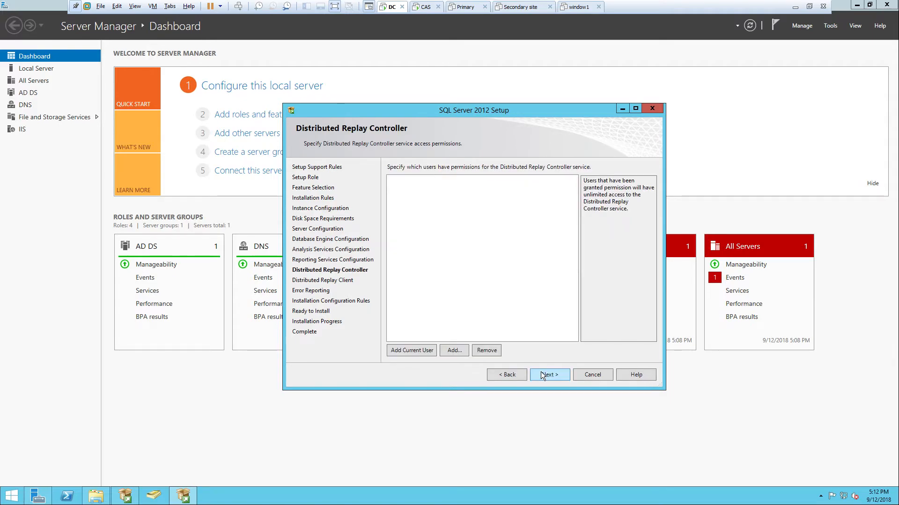
{"action": "left_click", "coordinate": [425, 351]}
{"action": "left_click", "coordinate": [548, 374]}
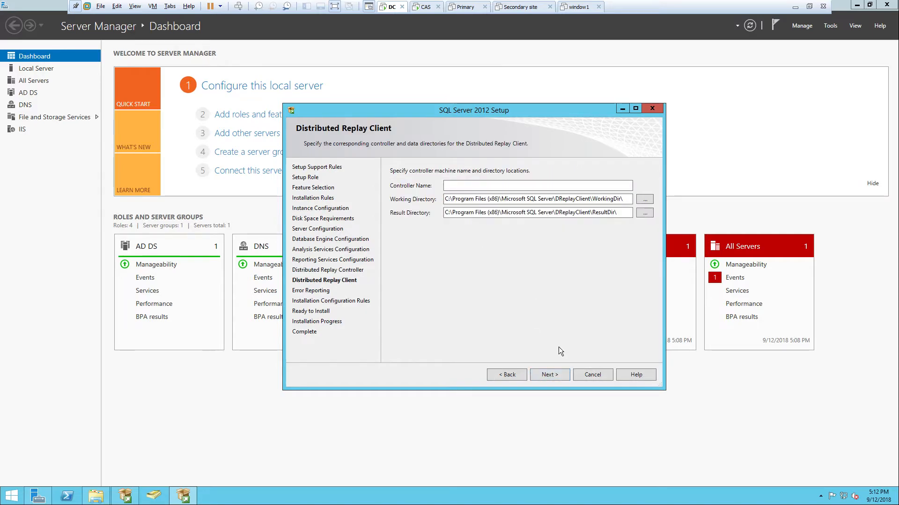
Accept the Distributed Replay Client and Error Reporting defaults and start the SQL Server 2012 installation
{"action": "left_click", "coordinate": [546, 374]}
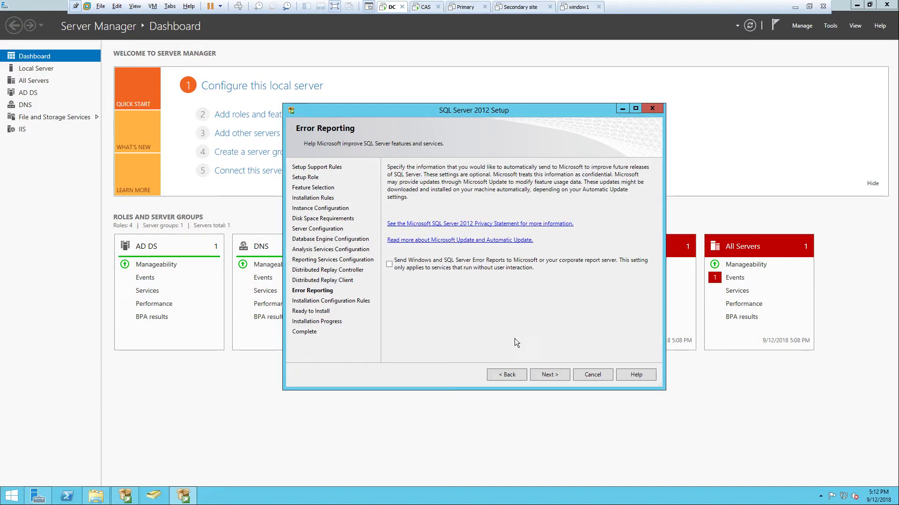
{"action": "left_click", "coordinate": [555, 376]}
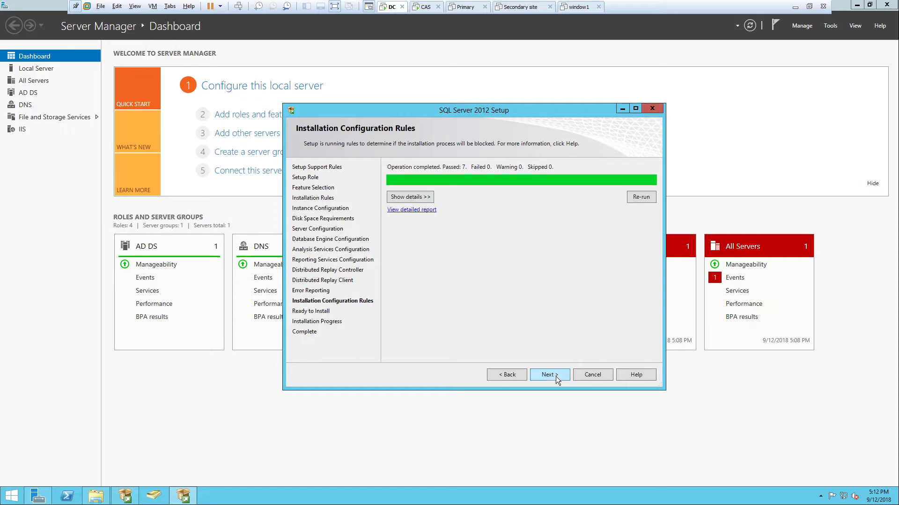
{"action": "left_click", "coordinate": [555, 377]}
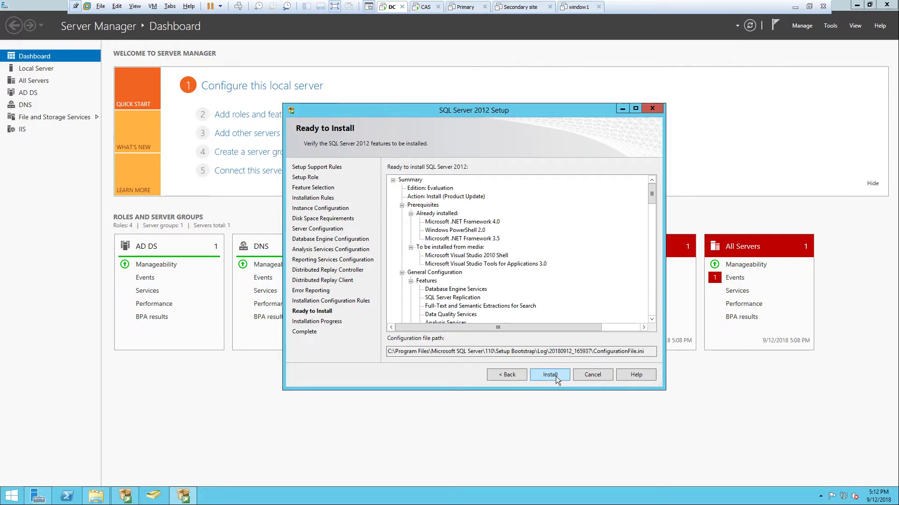
{"action": "left_click", "coordinate": [555, 376]}
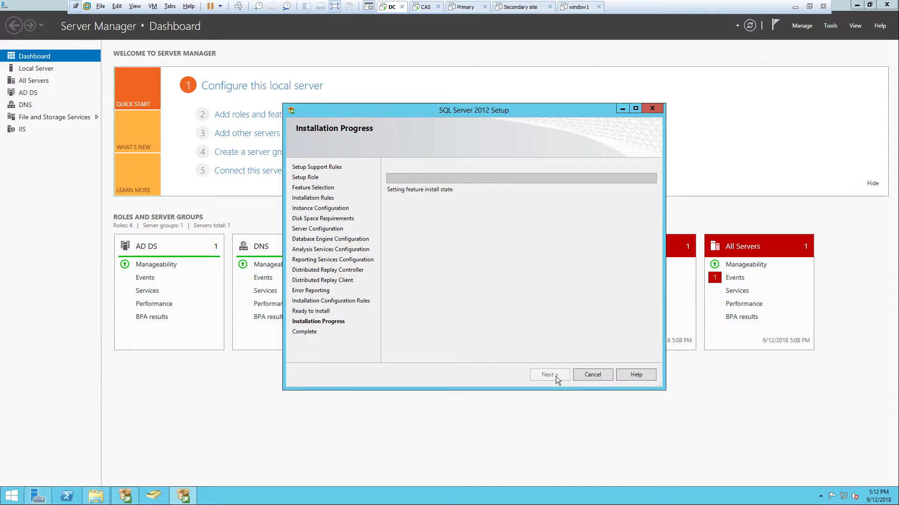
{"action": "left_click_drag", "start_coordinate": [419, 108], "coordinate": [452, 84]}
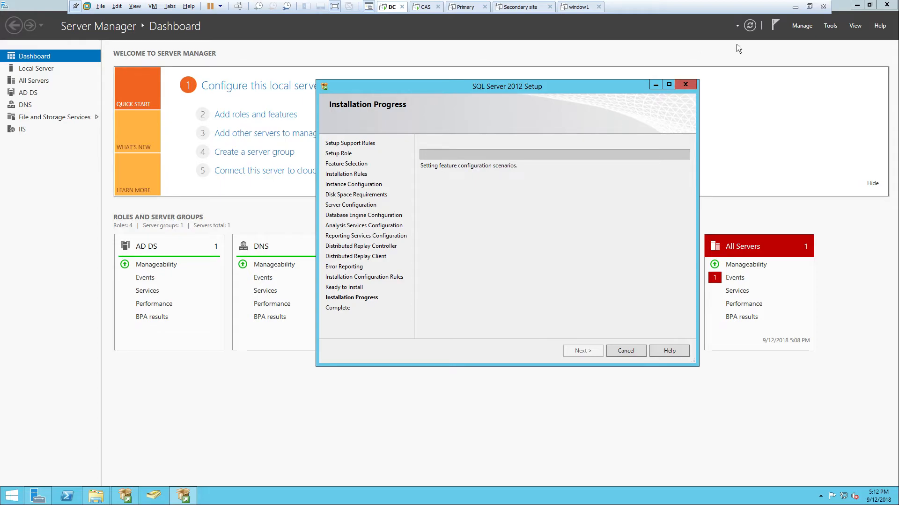
{"action": "left_click", "coordinate": [794, 8]}
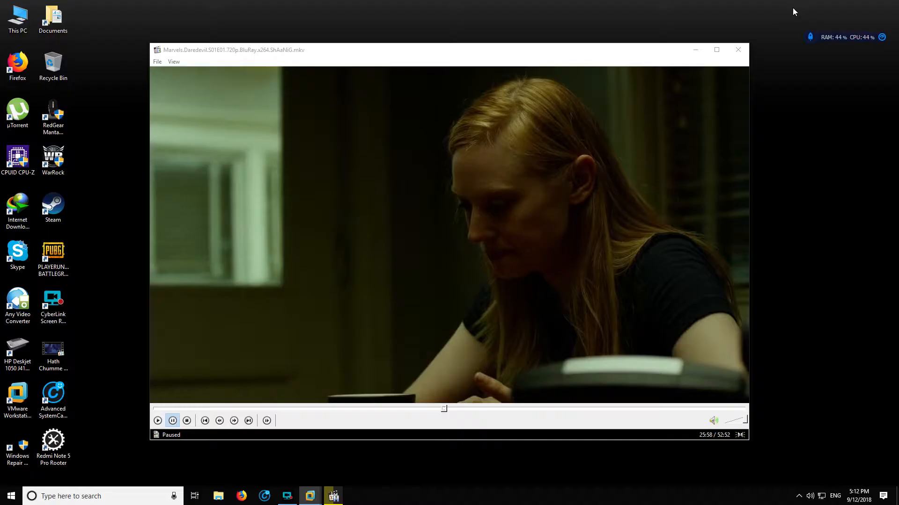
{"action": "left_click", "coordinate": [287, 496]}
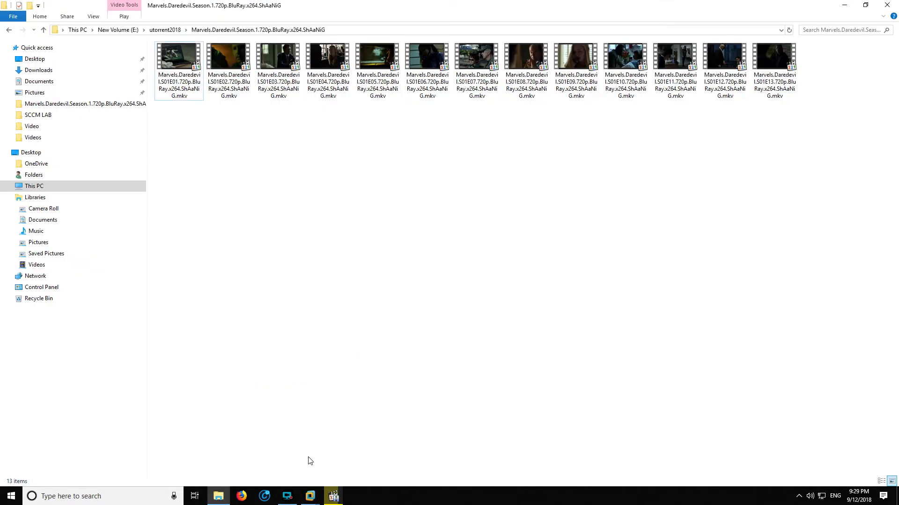
Switch back to the DC virtual machine and close the completed SQL Server 2012 Setup
{"action": "mouse_move", "coordinate": [310, 496]}
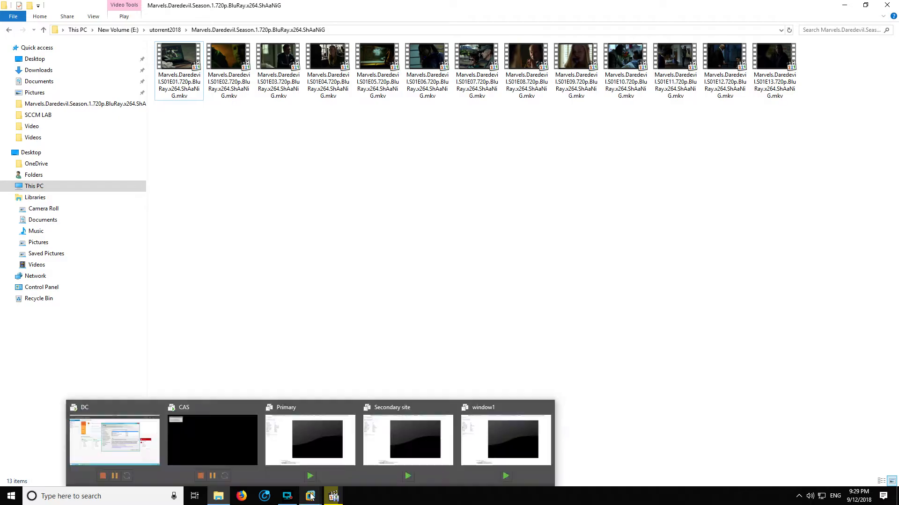
{"action": "left_click", "coordinate": [137, 444]}
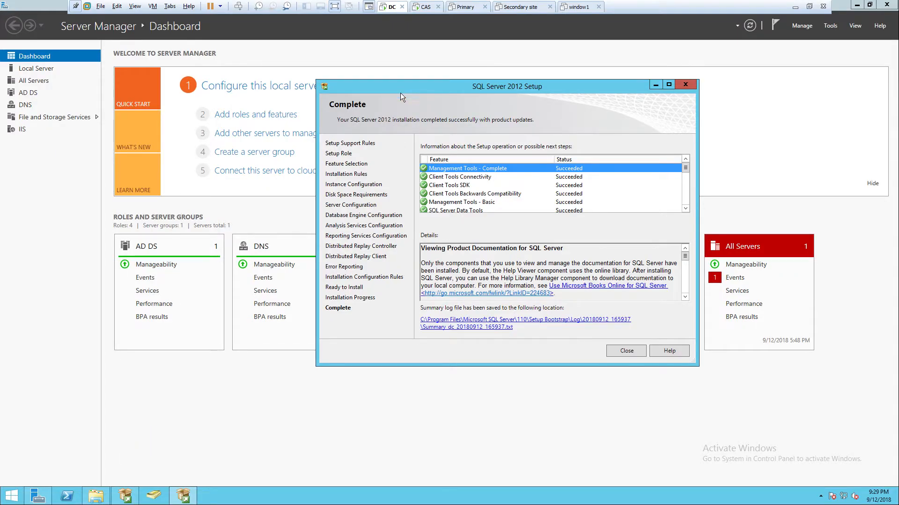
{"action": "left_click_drag", "start_coordinate": [397, 87], "coordinate": [339, 90]}
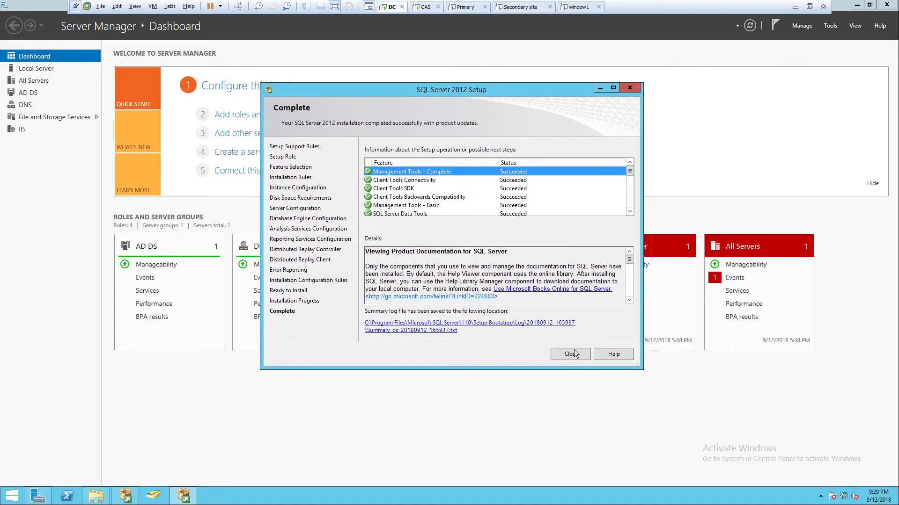
{"action": "left_click", "coordinate": [570, 354]}
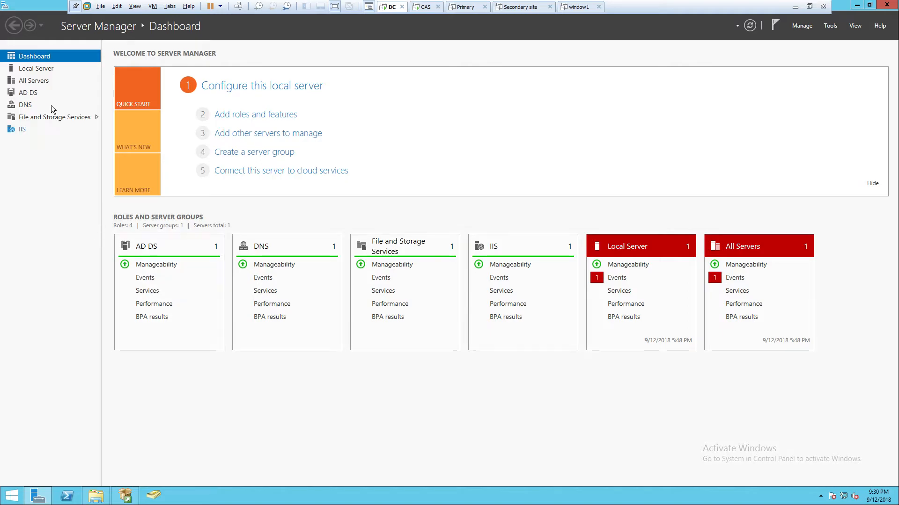
Show the Local Server properties in Server Manager, and launch Internet Explorer and minimize its window
{"action": "left_click", "coordinate": [40, 69]}
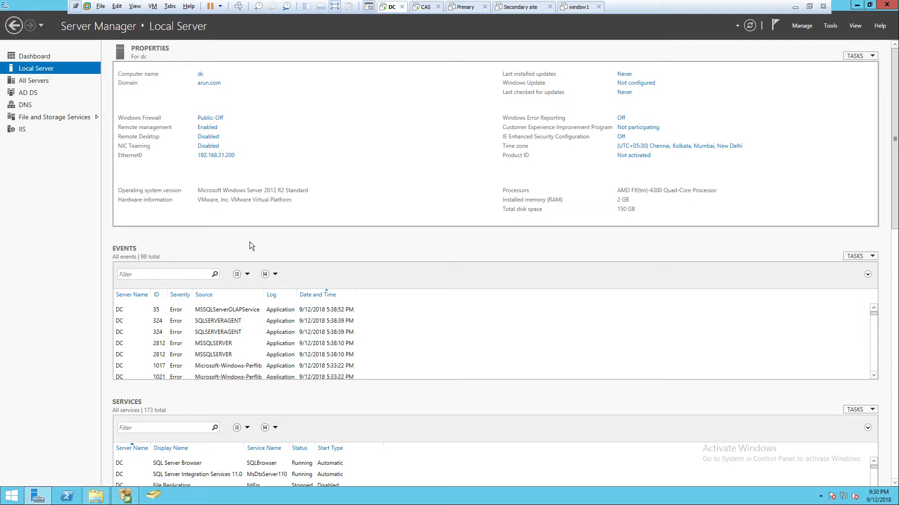
{"action": "left_click", "coordinate": [11, 497]}
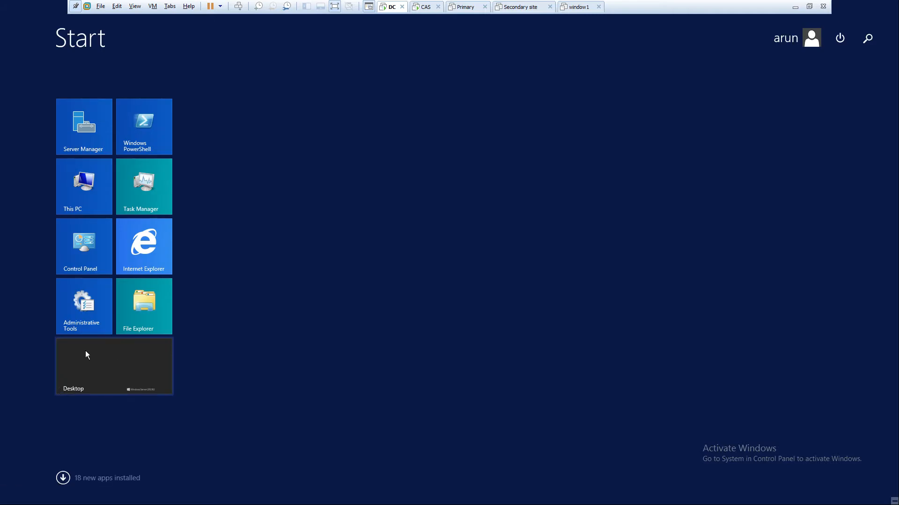
{"action": "left_click", "coordinate": [150, 255]}
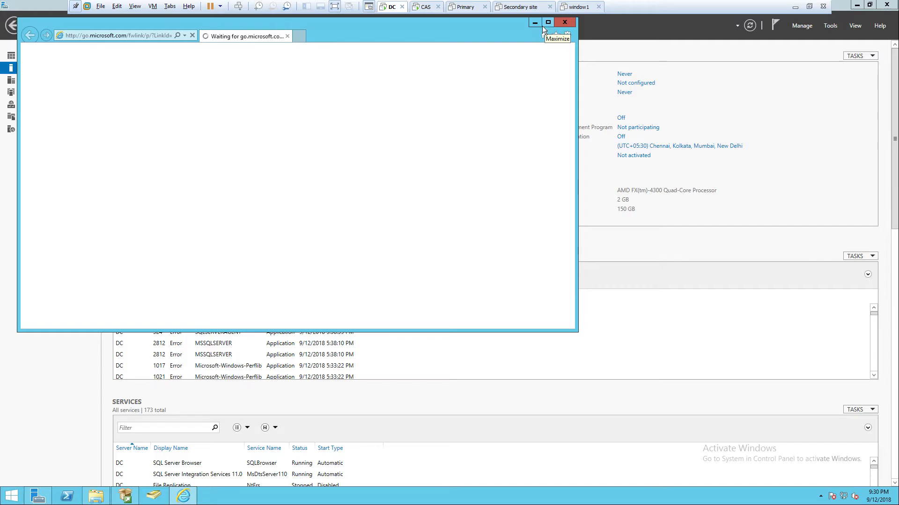
{"action": "left_click_drag", "start_coordinate": [414, 24], "coordinate": [686, 56]}
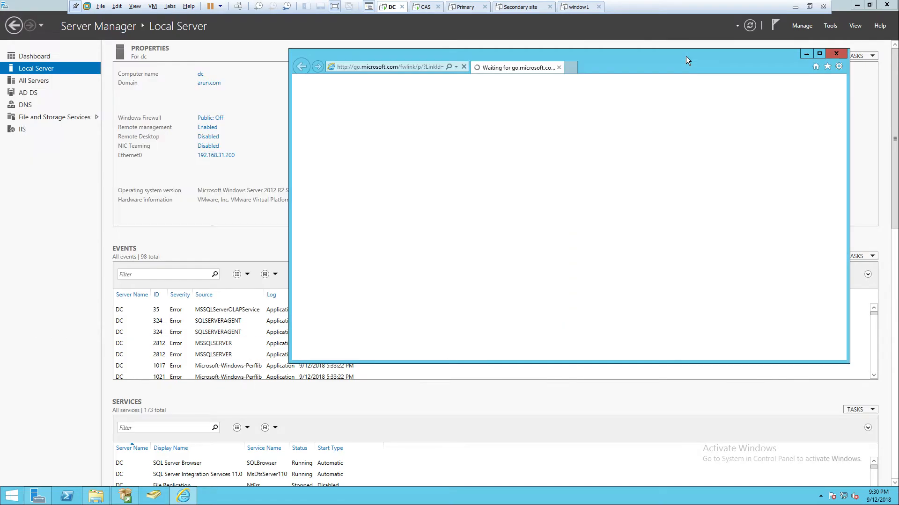
{"action": "left_click", "coordinate": [805, 55]}
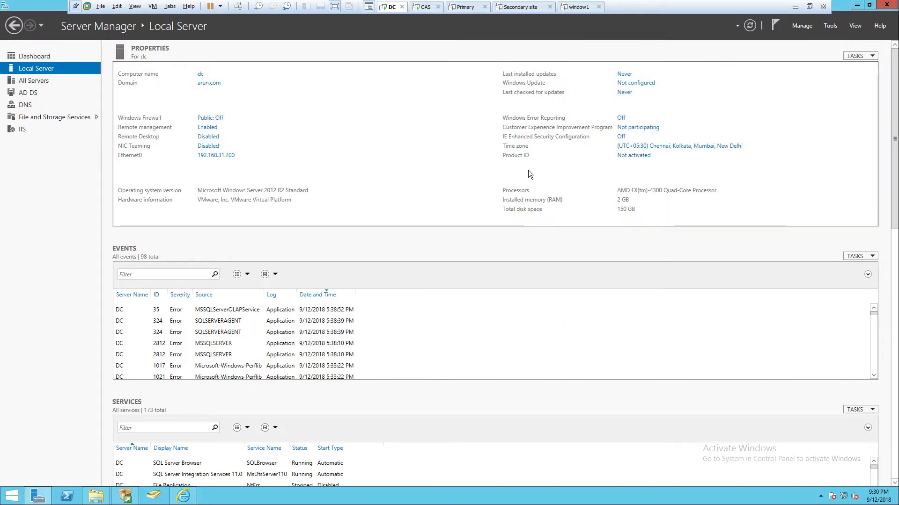
Bring up the SQLFULL_x64_ENU folder window on the DC and reposition it
{"action": "left_click", "coordinate": [97, 497]}
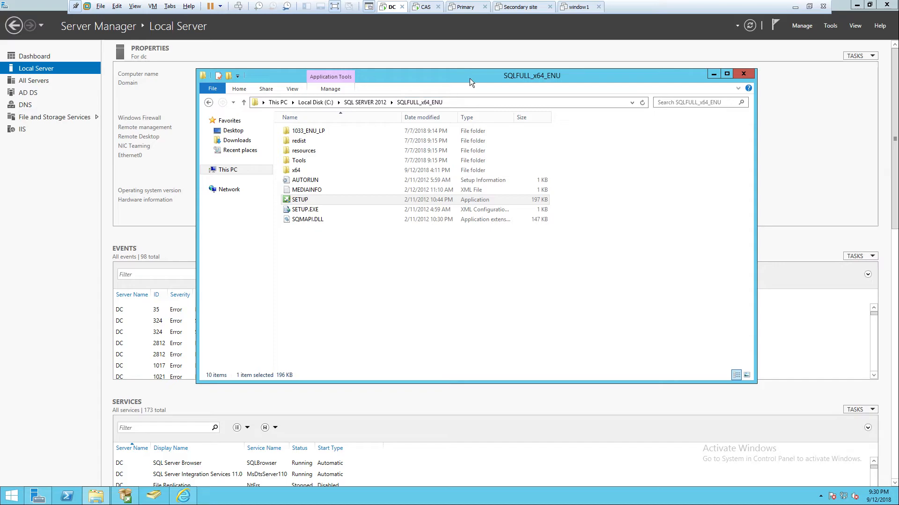
{"action": "left_click_drag", "start_coordinate": [470, 79], "coordinate": [504, 76]}
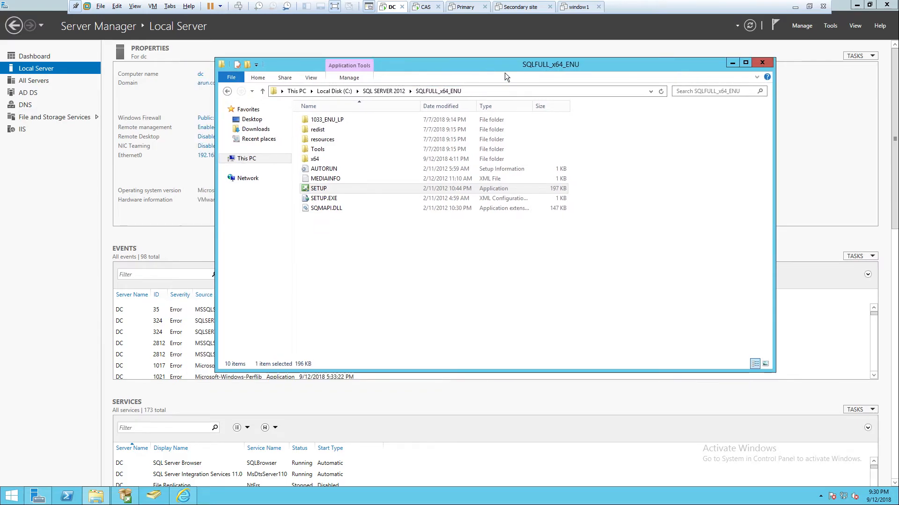
{"action": "left_click_drag", "start_coordinate": [692, 66], "coordinate": [702, 63]}
Switch to the host computer and open the Programs folder inside IDM2018 on New Volume (E:)
{"action": "left_click", "coordinate": [794, 7]}
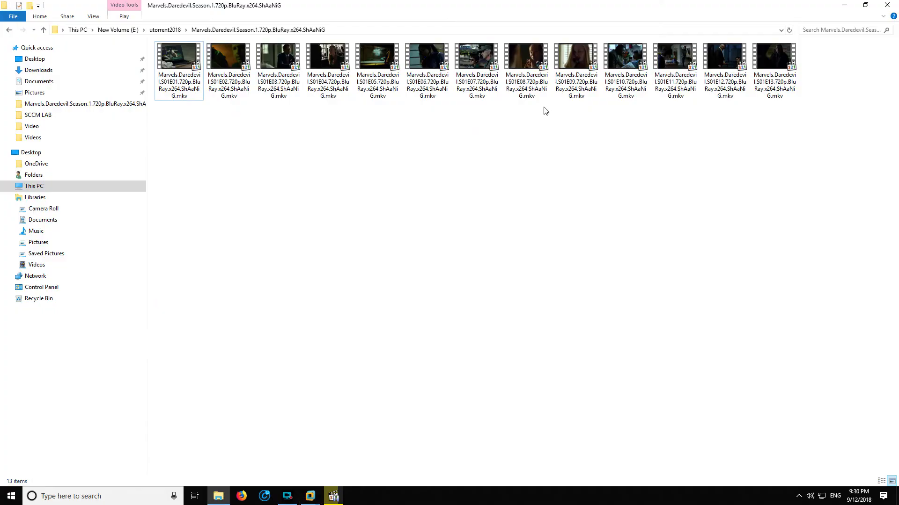
{"action": "left_click", "coordinate": [34, 187]}
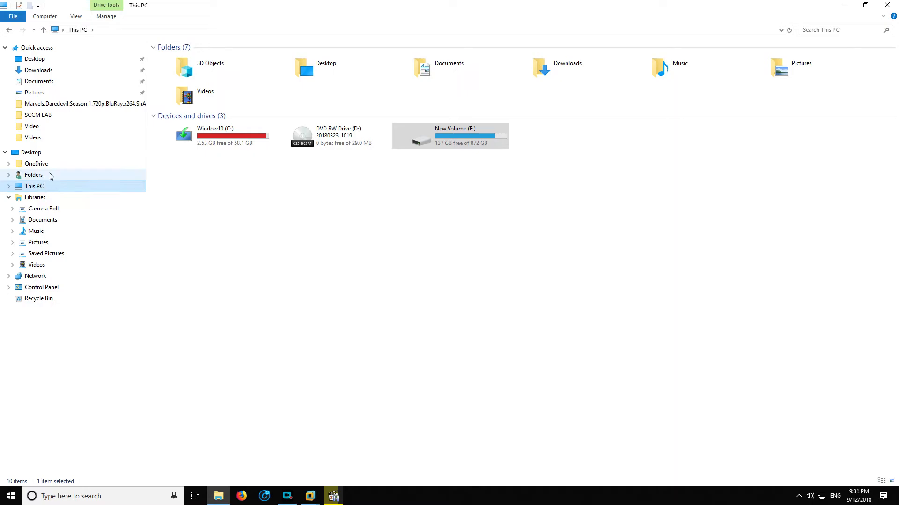
{"action": "left_click", "coordinate": [458, 135]}
{"action": "double_click", "coordinate": [457, 134]}
{"action": "left_click", "coordinate": [317, 157]}
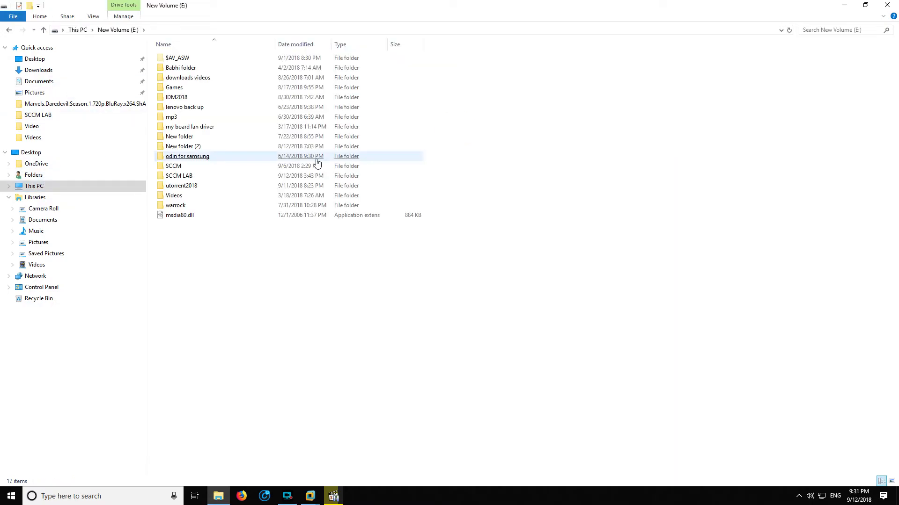
{"action": "double_click", "coordinate": [184, 100]}
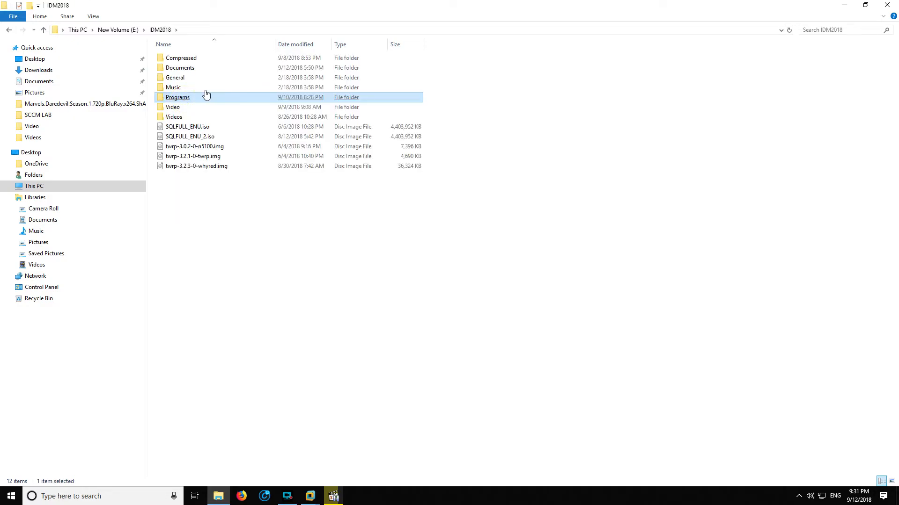
{"action": "left_click", "coordinate": [185, 104]}
{"action": "double_click", "coordinate": [185, 101]}
{"action": "left_click", "coordinate": [184, 100]}
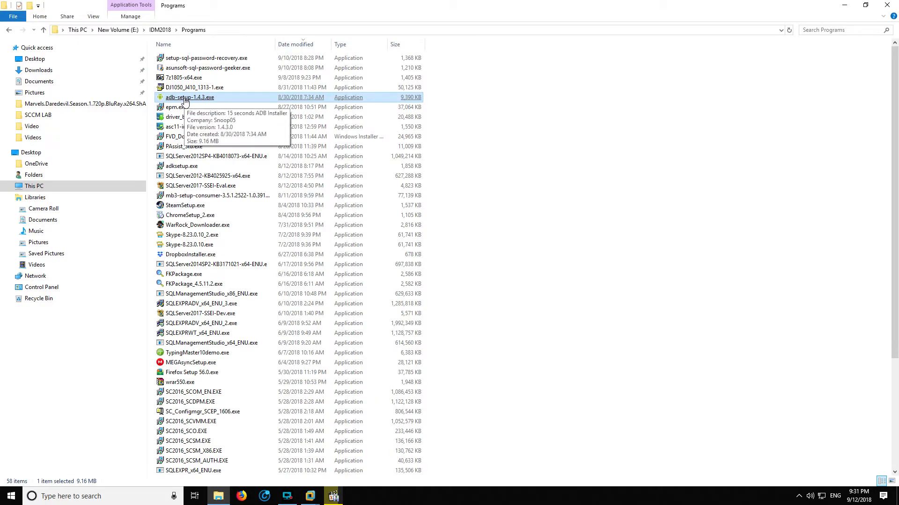
Copy the SQLServer2012SP4-KB4018073-x64-ENU installer from the host's Programs folder and select SQLManagementStudio_x64_ENU.exe
{"action": "left_click", "coordinate": [210, 68]}
{"action": "left_click", "coordinate": [208, 146]}
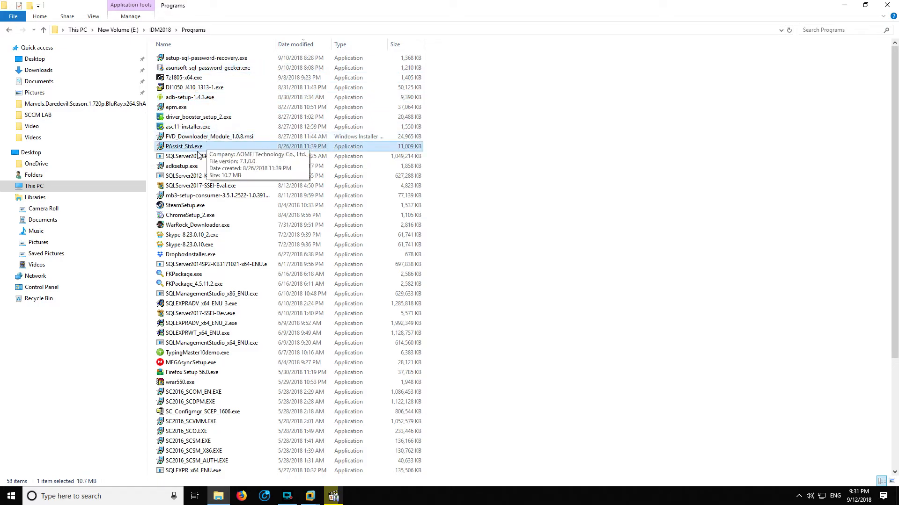
{"action": "left_click", "coordinate": [198, 157]}
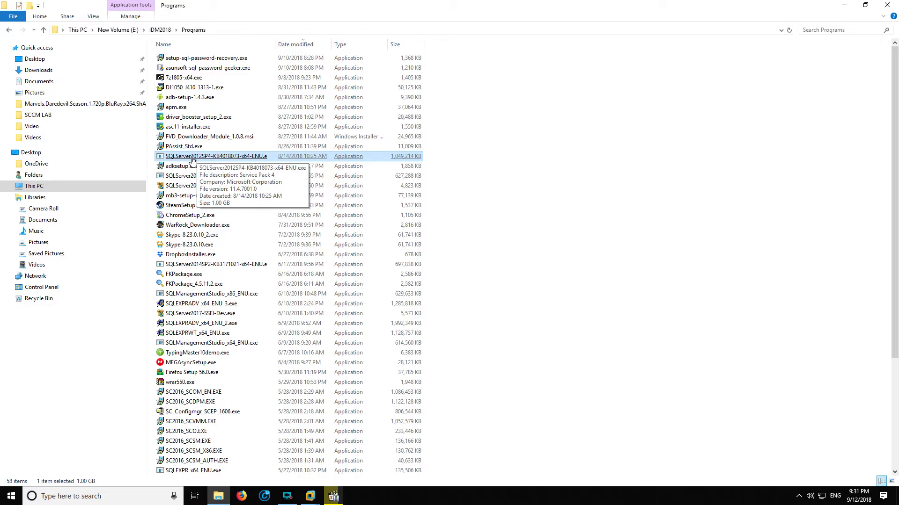
{"action": "right_click", "coordinate": [191, 160]}
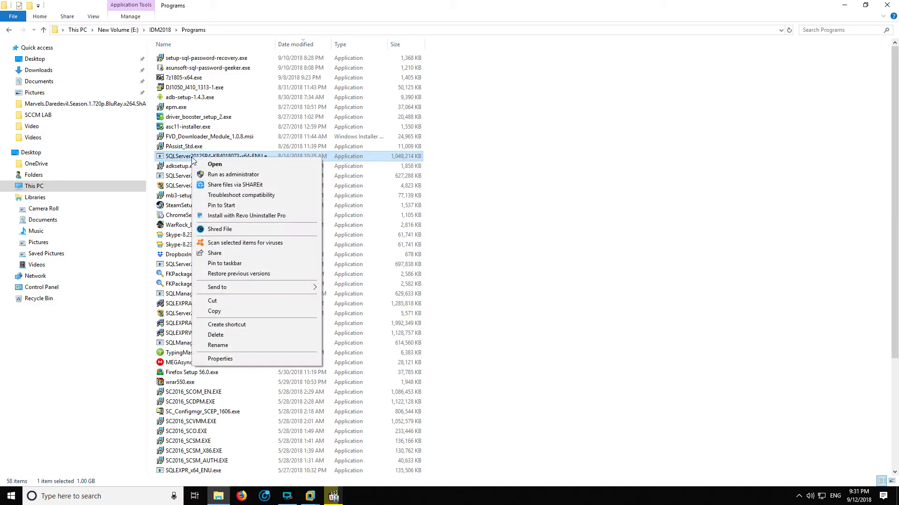
{"action": "left_click", "coordinate": [226, 311]}
{"action": "left_click", "coordinate": [211, 342]}
Return to the DC virtual machine, close the SQLFULL_x64_ENU folder window and open Local Disk (C:)
{"action": "mouse_move", "coordinate": [312, 497]}
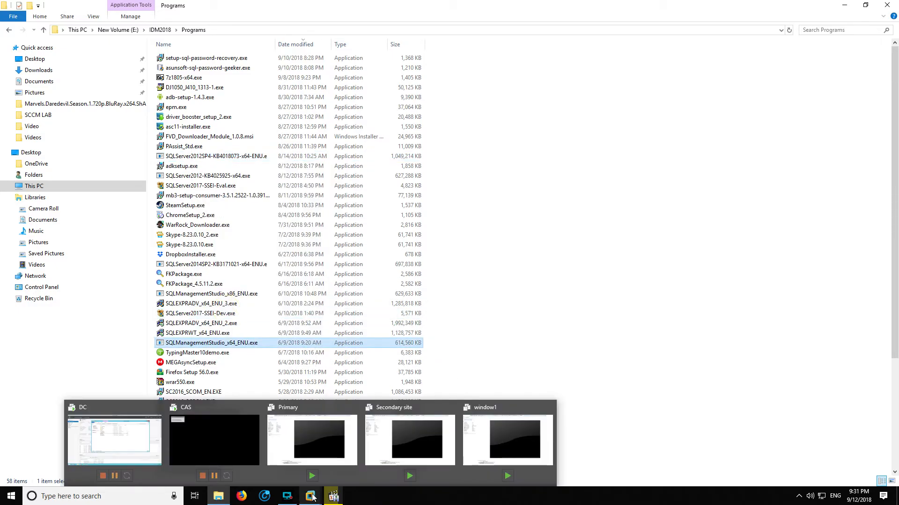
{"action": "left_click", "coordinate": [150, 457]}
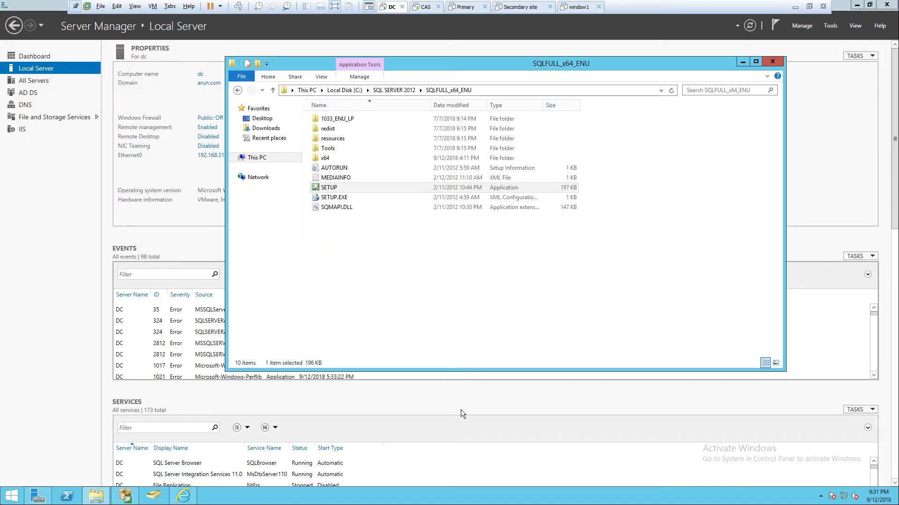
{"action": "left_click", "coordinate": [773, 62]}
{"action": "right_click", "coordinate": [295, 495]}
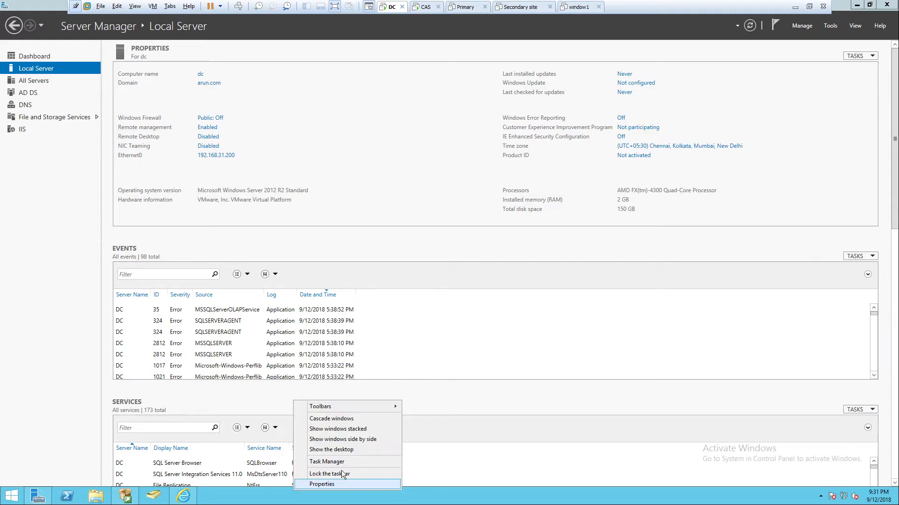
{"action": "left_click", "coordinate": [358, 450]}
{"action": "left_click", "coordinate": [106, 500]}
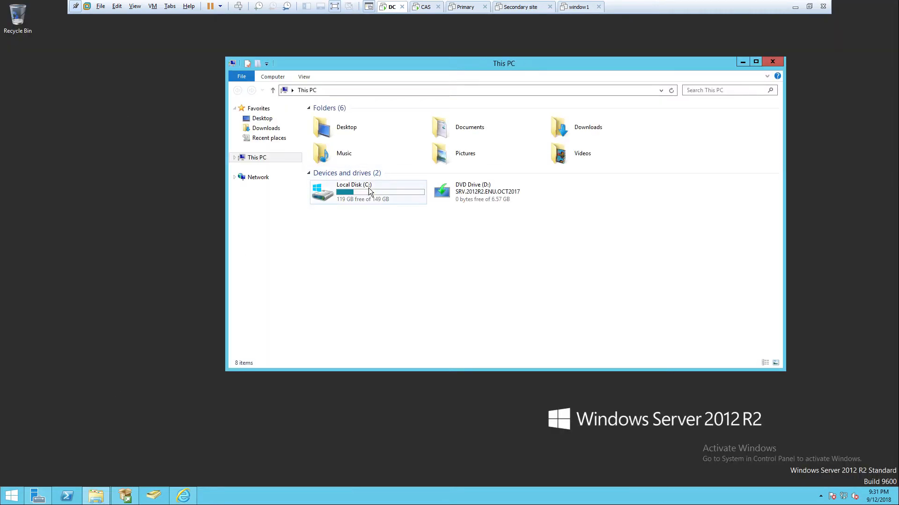
{"action": "double_click", "coordinate": [366, 202]}
Try to paste the copied installer into the root of Local Disk (C:) on the DC
{"action": "right_click", "coordinate": [354, 260]}
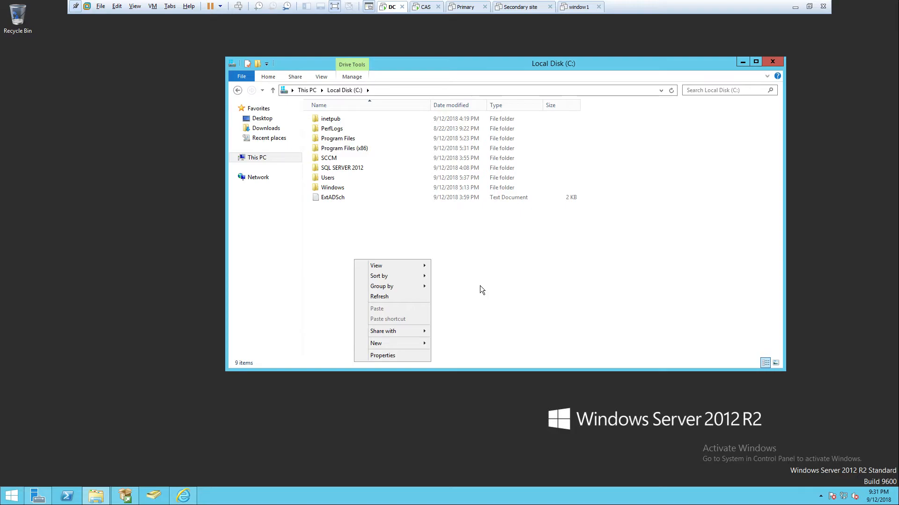
{"action": "left_click", "coordinate": [418, 253]}
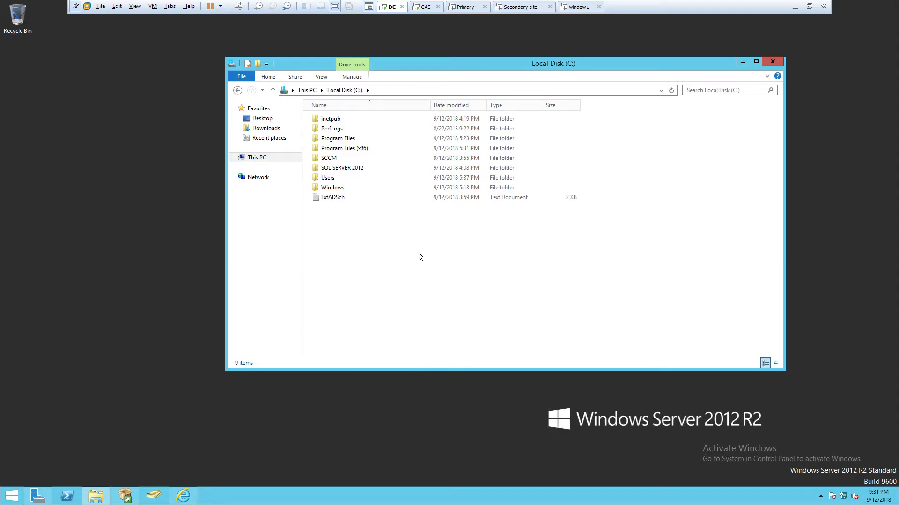
{"action": "right_click", "coordinate": [417, 252]}
{"action": "left_click", "coordinate": [451, 287]}
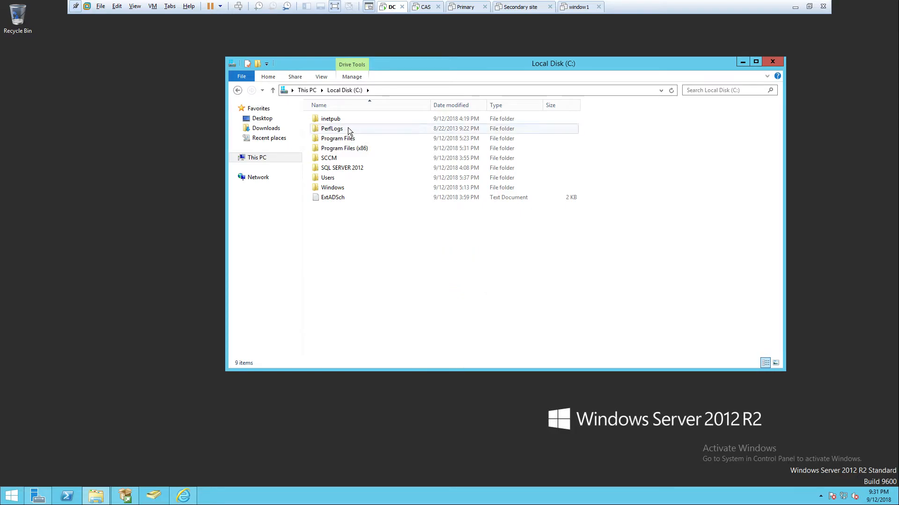
Switch to the host's Programs folder and copy SQLManagementStudio_x64_ENU.exe
{"action": "left_click", "coordinate": [795, 7]}
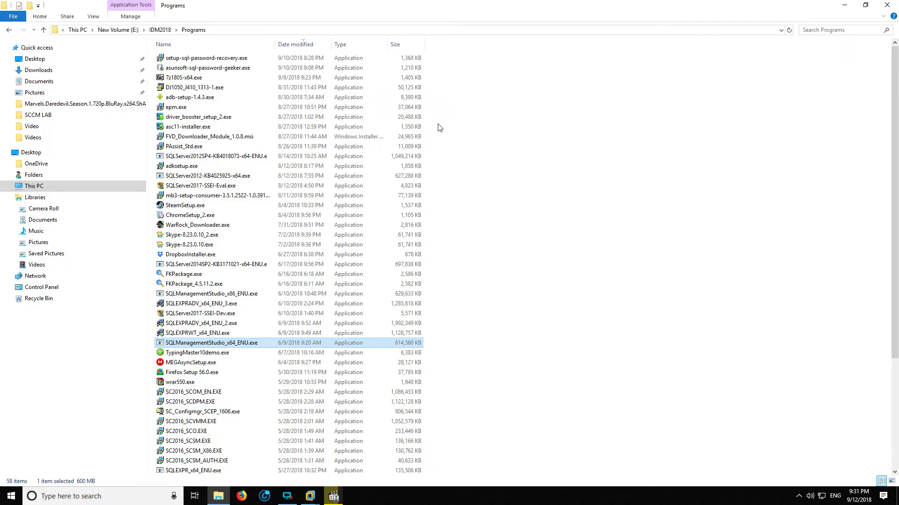
{"action": "left_click", "coordinate": [190, 346]}
{"action": "right_click", "coordinate": [191, 345]}
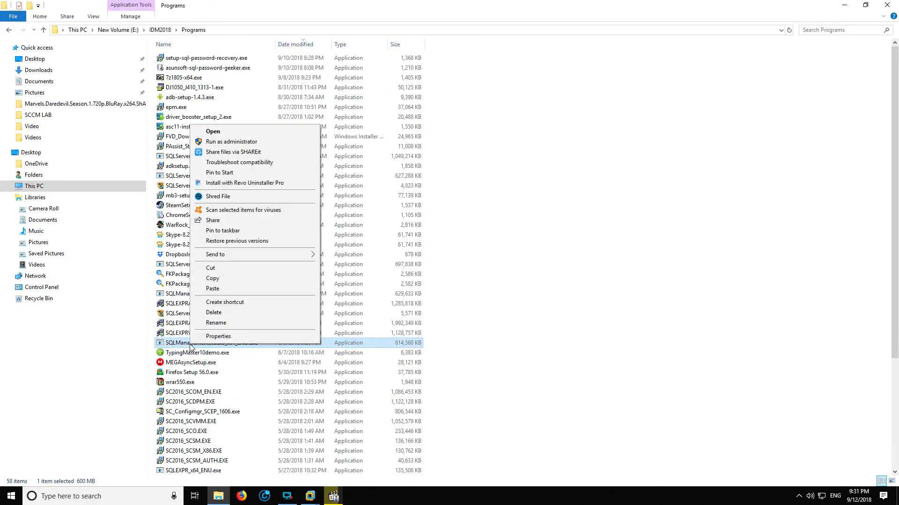
{"action": "left_click", "coordinate": [236, 279]}
{"action": "left_click", "coordinate": [237, 278]}
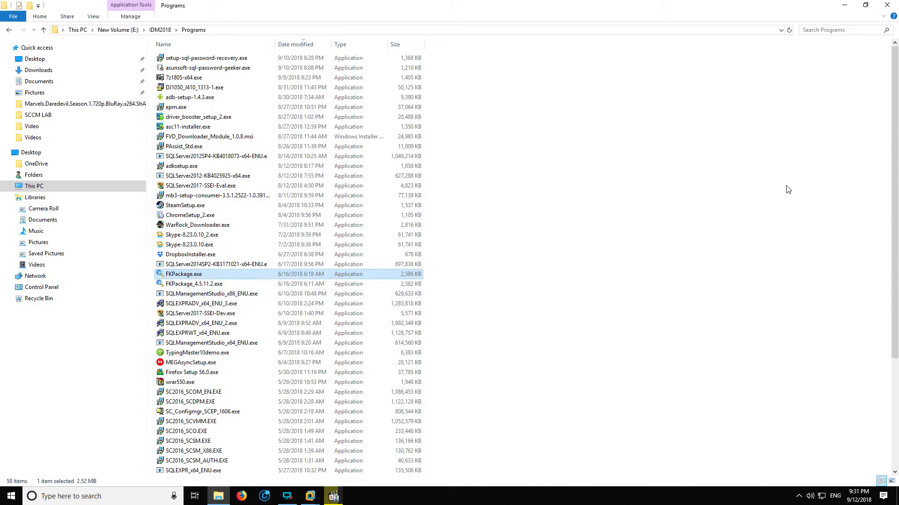
Minimize the host's folder window, return to the DC and try pasting the SQL Management Studio installer into Local Disk (C:)
{"action": "left_click", "coordinate": [845, 6]}
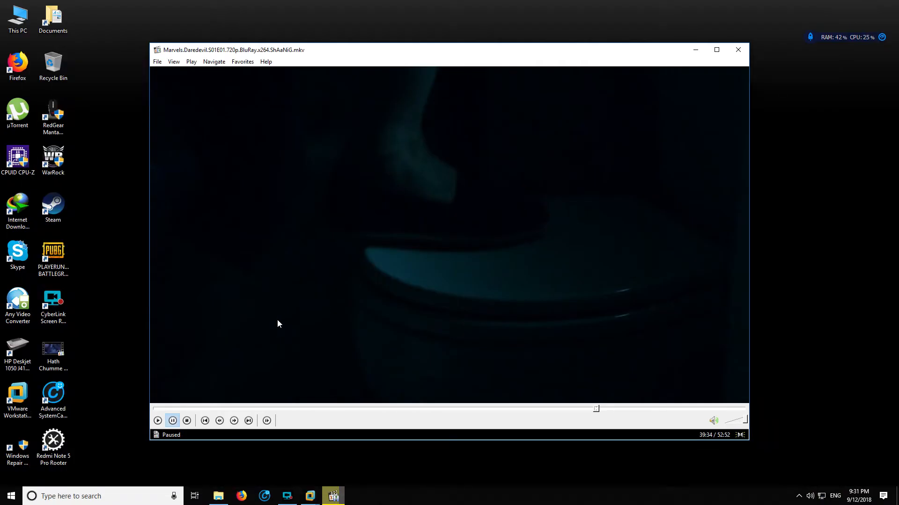
{"action": "left_click", "coordinate": [309, 495]}
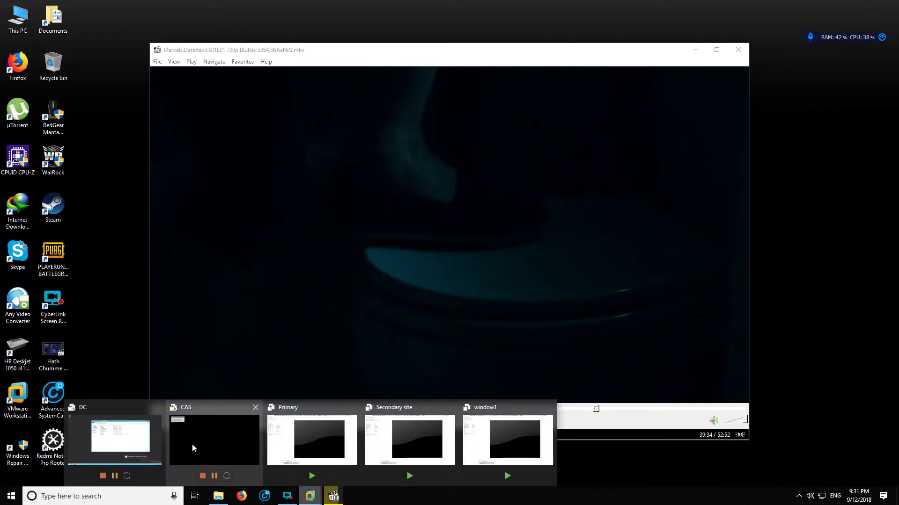
{"action": "left_click", "coordinate": [151, 439]}
{"action": "right_click", "coordinate": [347, 257]}
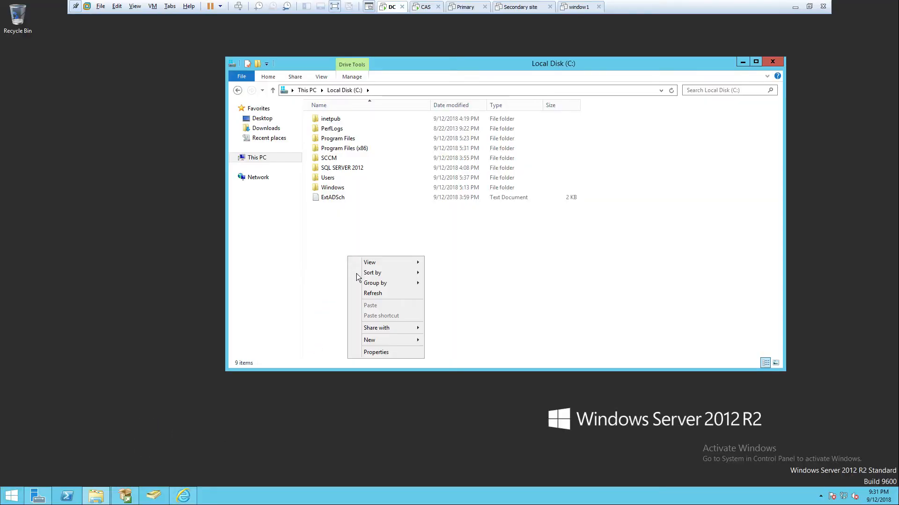
Maximize the Local Disk (C:) window and check the virtual machine commands for the VMware Tools option
{"action": "left_click", "coordinate": [756, 62]}
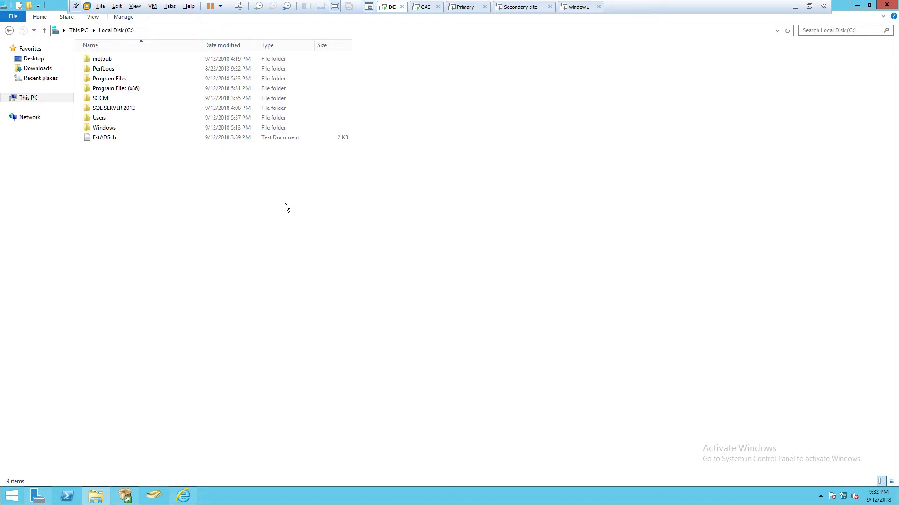
{"action": "left_click", "coordinate": [155, 6]}
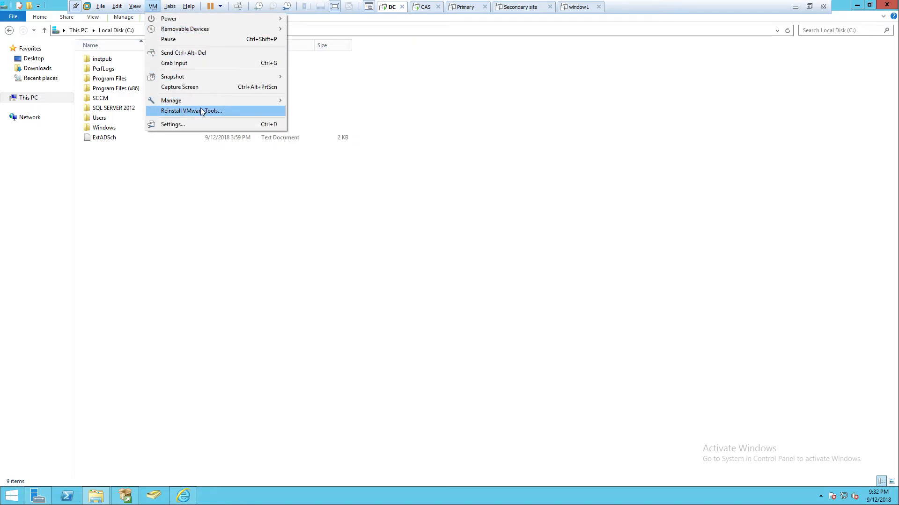
{"action": "left_click", "coordinate": [244, 231]}
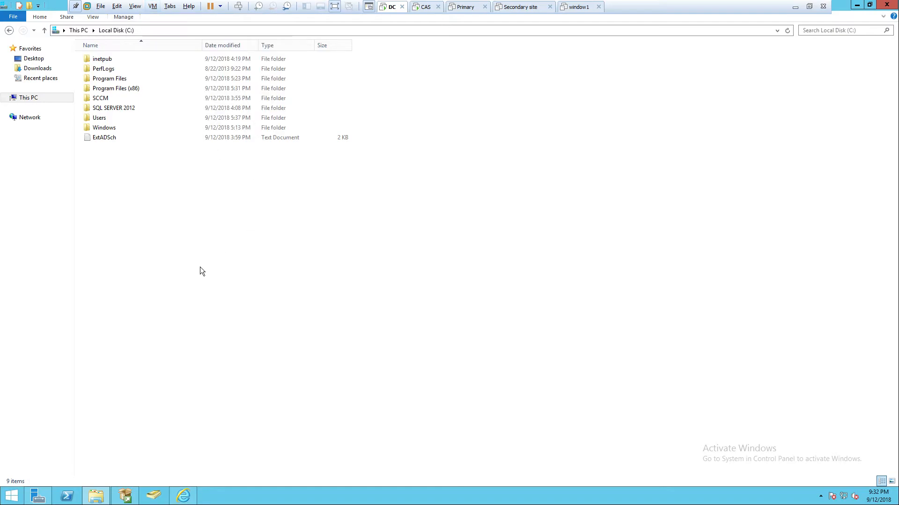
Switch to the host and display its IP configuration with ipconfig in Command Prompt
{"action": "left_click", "coordinate": [794, 9]}
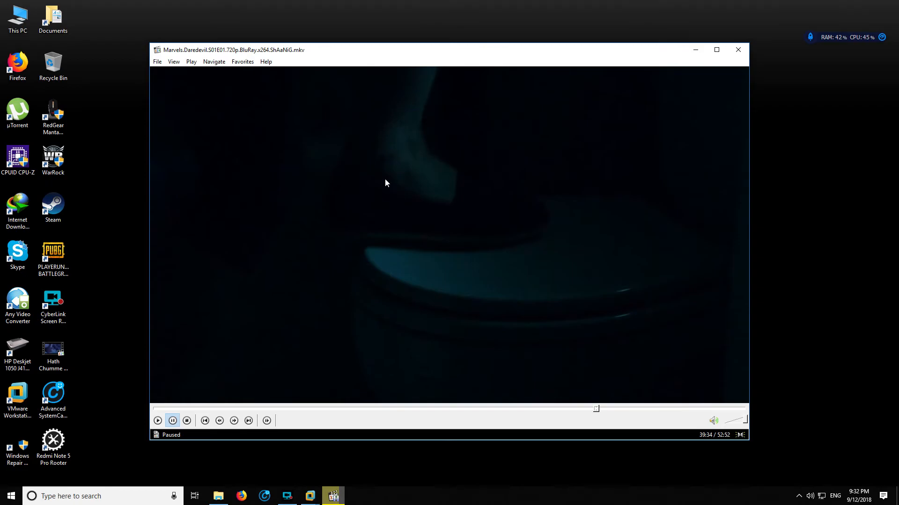
{"action": "left_click", "coordinate": [70, 496]}
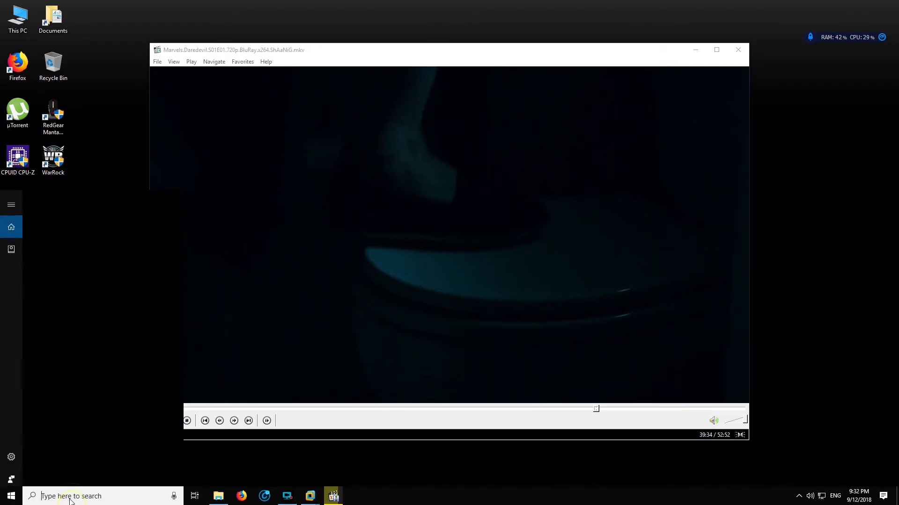
{"action": "type", "text": "cmd"}
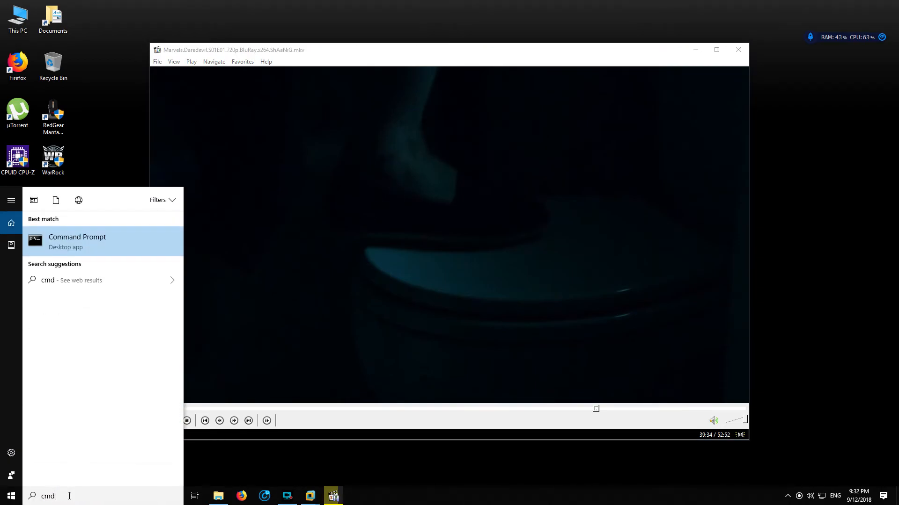
{"action": "key", "text": "Return"}
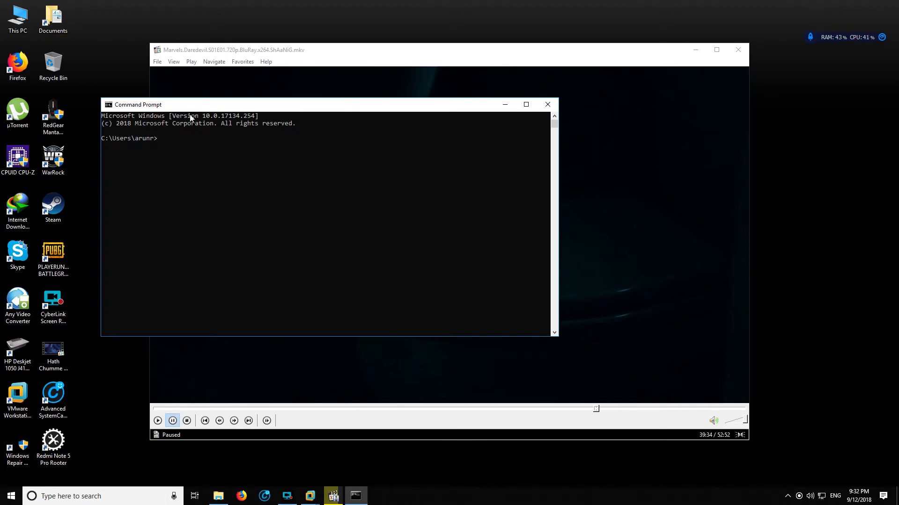
{"action": "left_click_drag", "start_coordinate": [190, 104], "coordinate": [195, 37]}
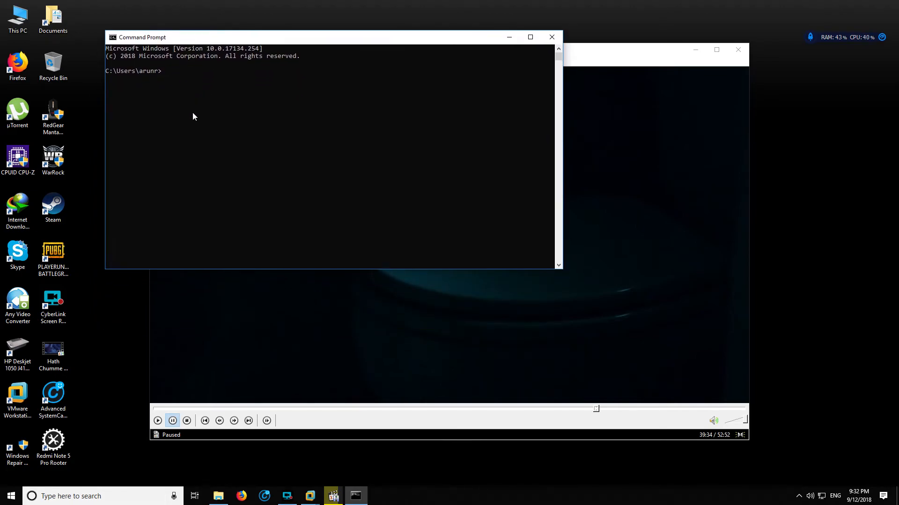
{"action": "type", "text": "ipconfig"}
{"action": "key", "text": "Return"}
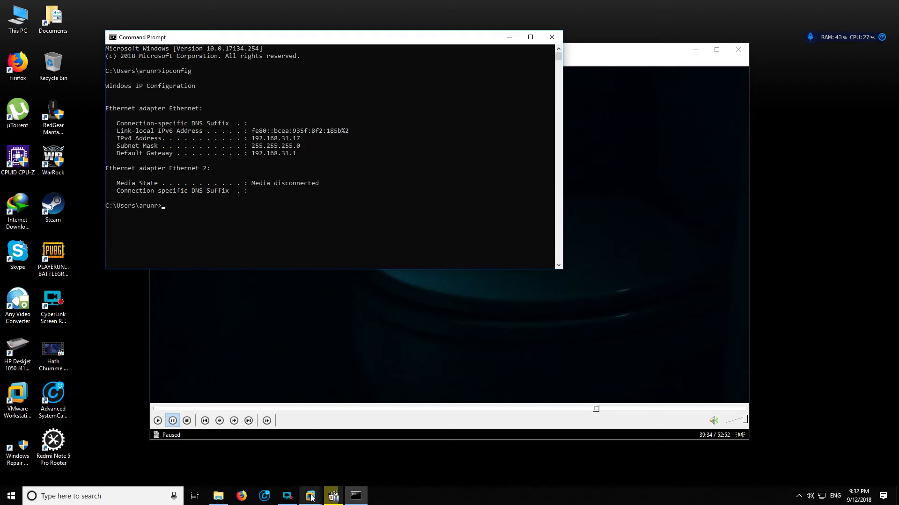
Switch to the DC and start a continuous ping to the host at 192.168.31.17 from a command prompt
{"action": "mouse_move", "coordinate": [310, 496]}
{"action": "left_click", "coordinate": [123, 442]}
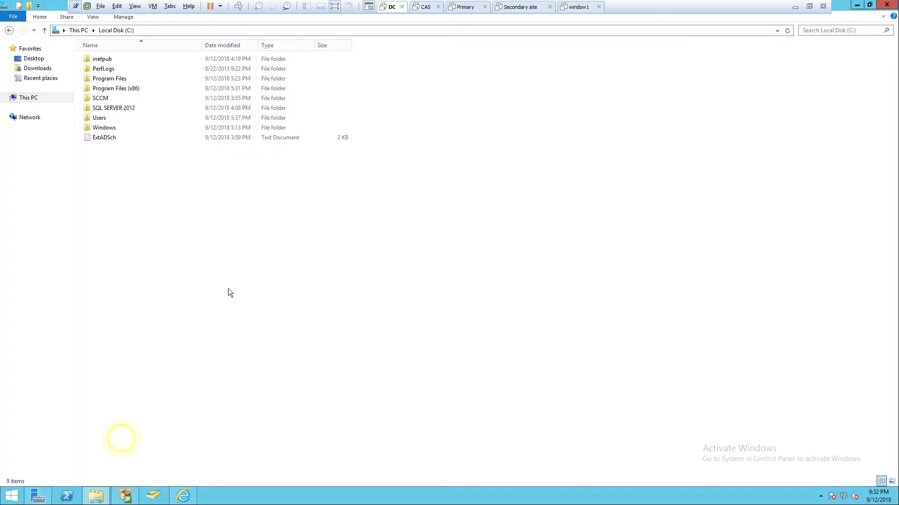
{"action": "key", "text": "super+r"}
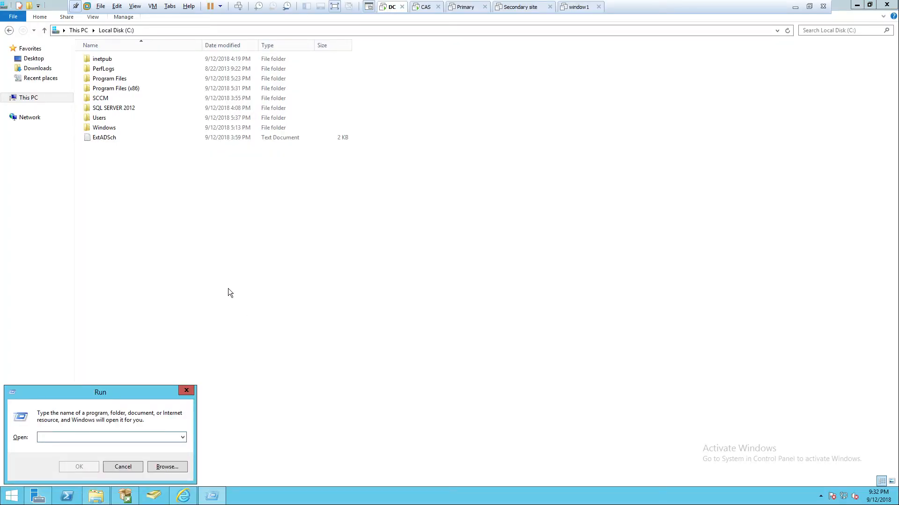
{"action": "type", "text": "cmd"}
{"action": "key", "text": "Return"}
{"action": "type", "text": "ping 192"}
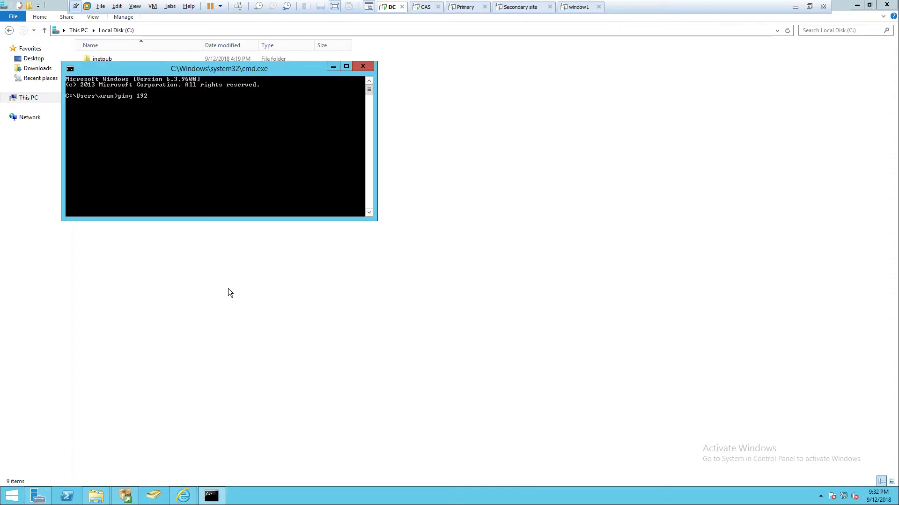
{"action": "type", "text": ".168.31."}
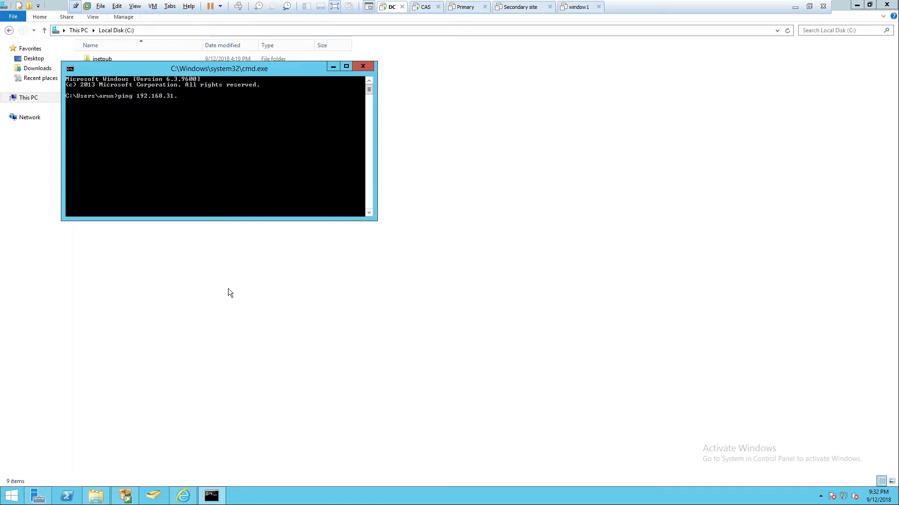
{"action": "type", "text": "17 -t"}
{"action": "key", "text": "Return"}
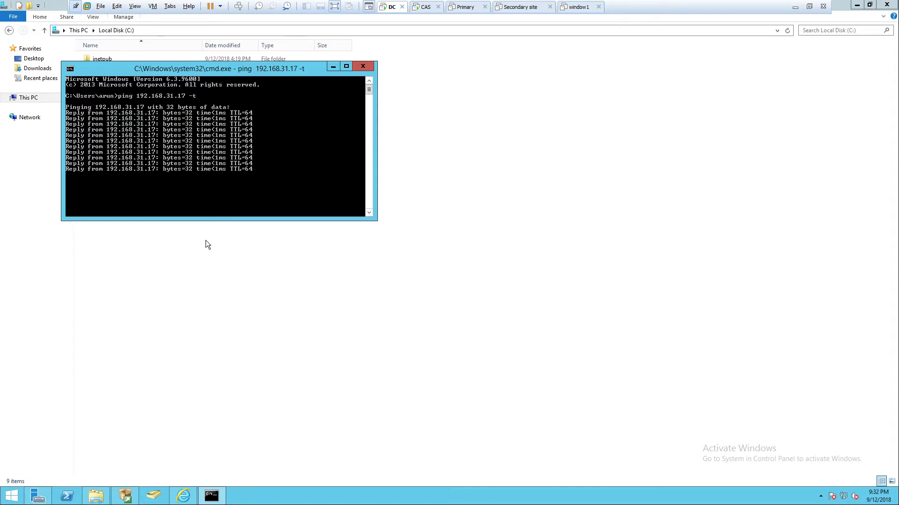
Switch from the DC to the host desktop and move the Command Prompt window away from the desktop icons
{"action": "left_click", "coordinate": [792, 6]}
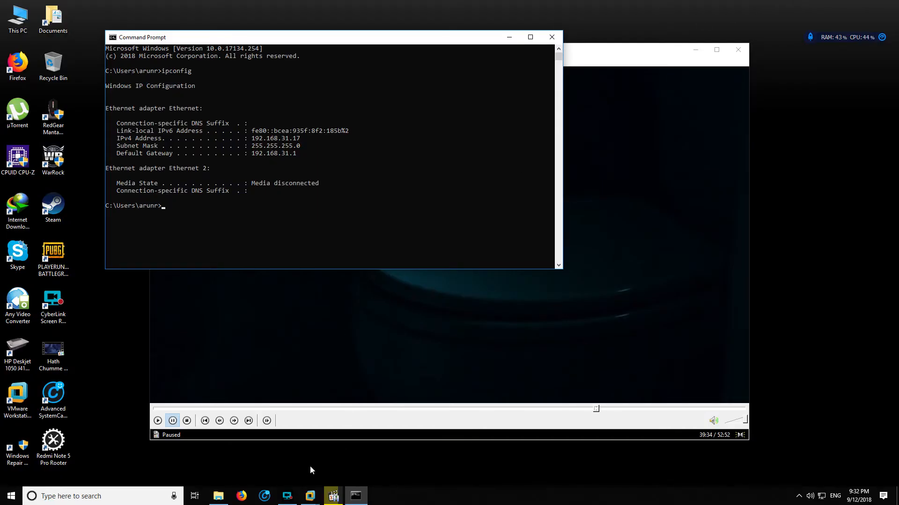
{"action": "left_click", "coordinate": [287, 496]}
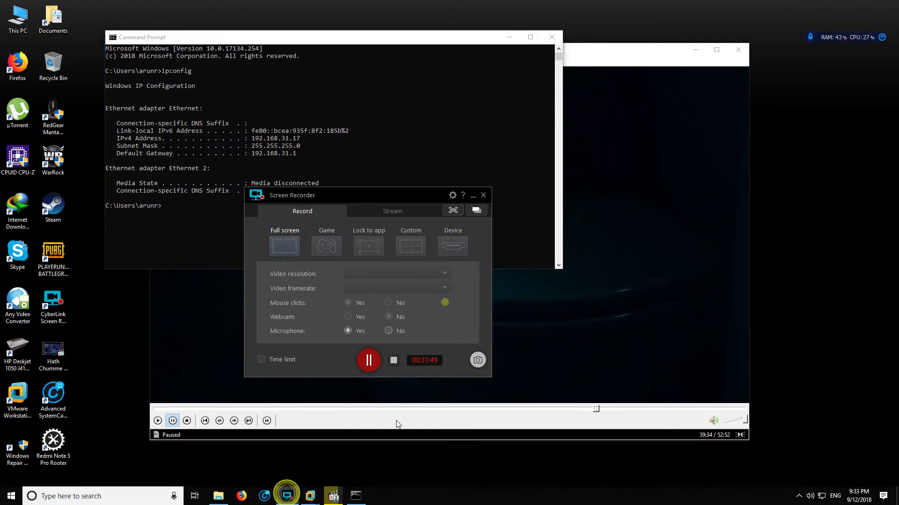
{"action": "left_click", "coordinate": [369, 360]}
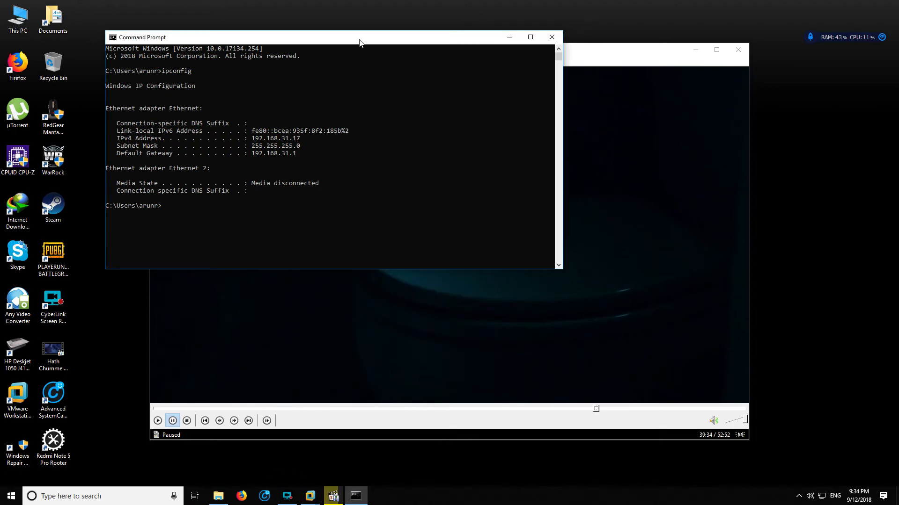
{"action": "left_click_drag", "start_coordinate": [359, 37], "coordinate": [443, 30]}
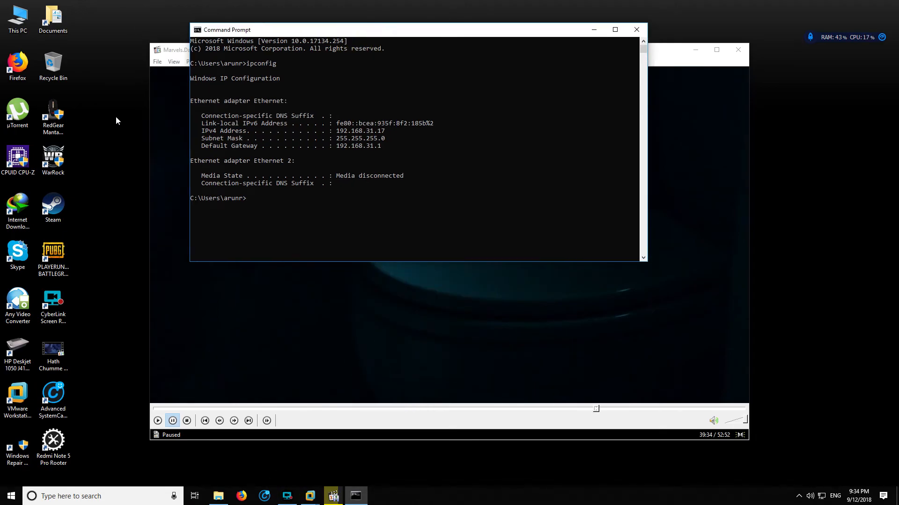
Create a folder with the default name on the host desktop, paste the SQL Management Studio installer into it and close its window
{"action": "right_click", "coordinate": [95, 94]}
{"action": "mouse_move", "coordinate": [187, 183]}
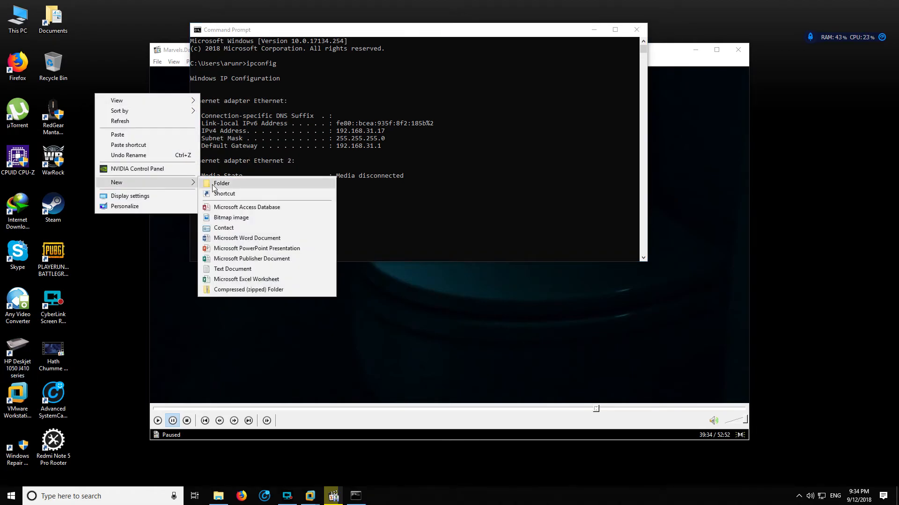
{"action": "left_click", "coordinate": [215, 184]}
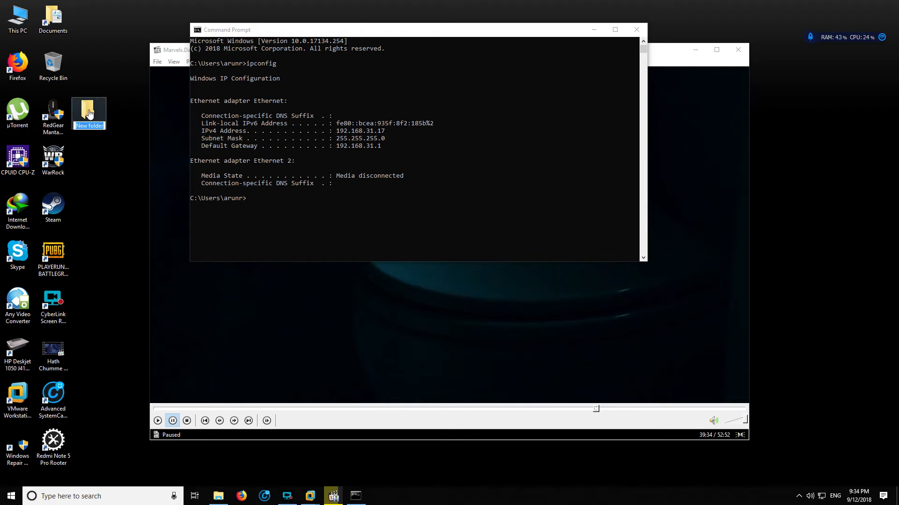
{"action": "key", "text": "Return"}
{"action": "key", "text": "Return"}
{"action": "right_click", "coordinate": [386, 195]}
{"action": "left_click", "coordinate": [436, 255]}
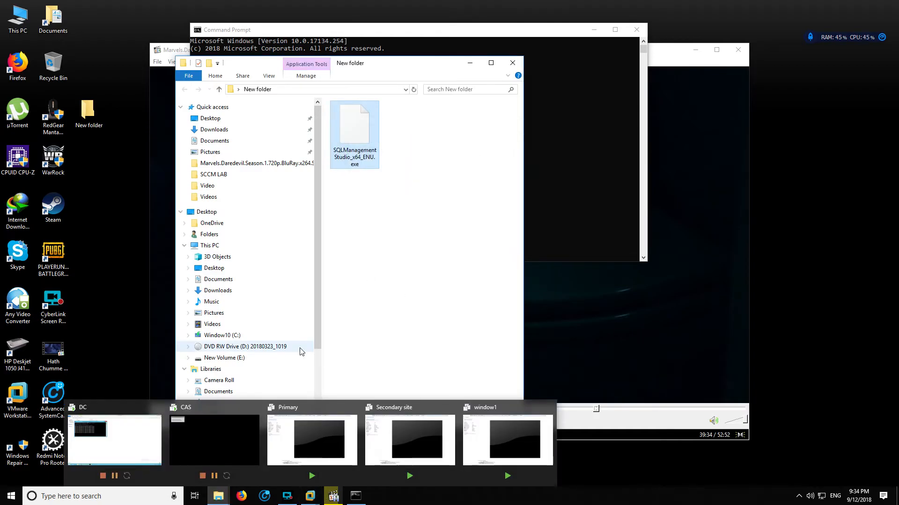
{"action": "left_click_drag", "start_coordinate": [401, 68], "coordinate": [495, 49]}
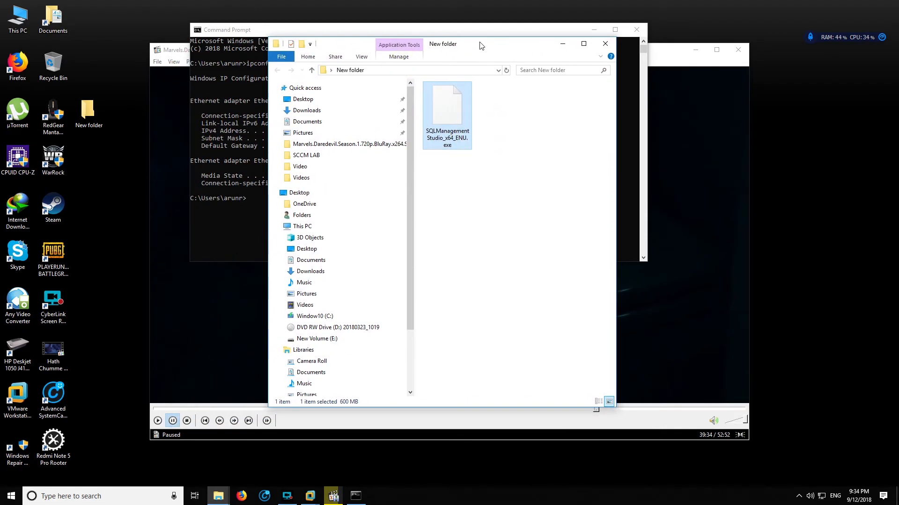
{"action": "left_click", "coordinate": [606, 43]}
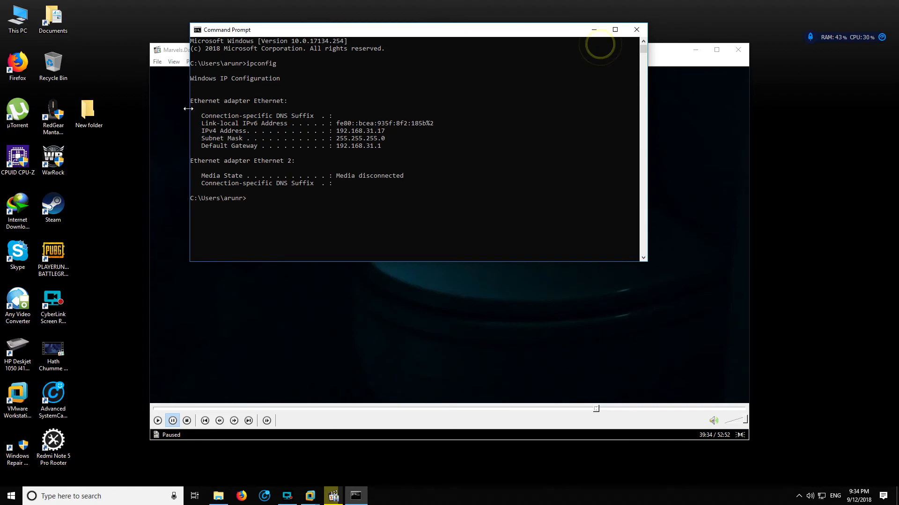
Open the network access sharing settings of New folder on the host desktop
{"action": "right_click", "coordinate": [91, 114]}
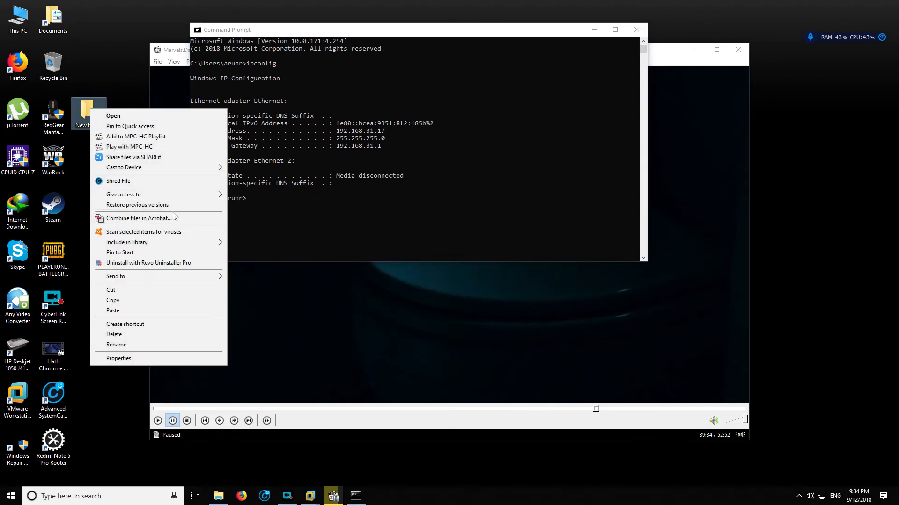
{"action": "mouse_move", "coordinate": [177, 194]}
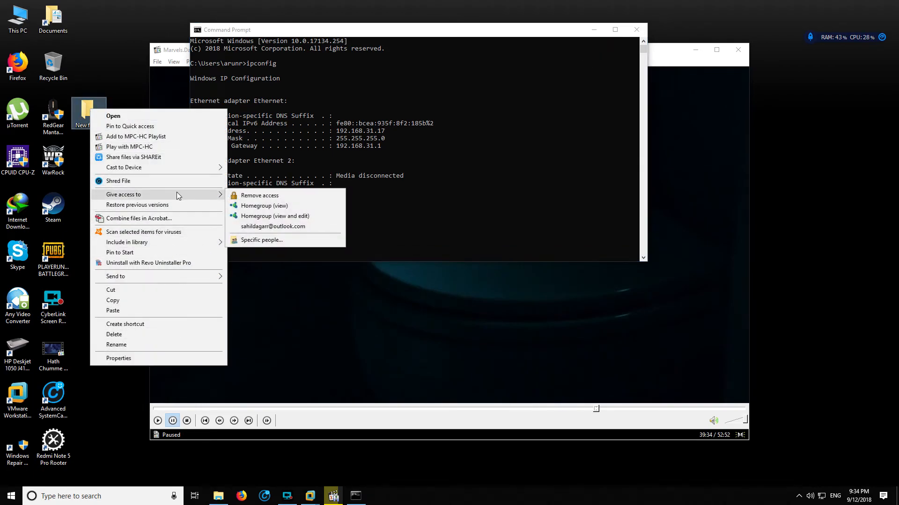
{"action": "left_click", "coordinate": [150, 359]}
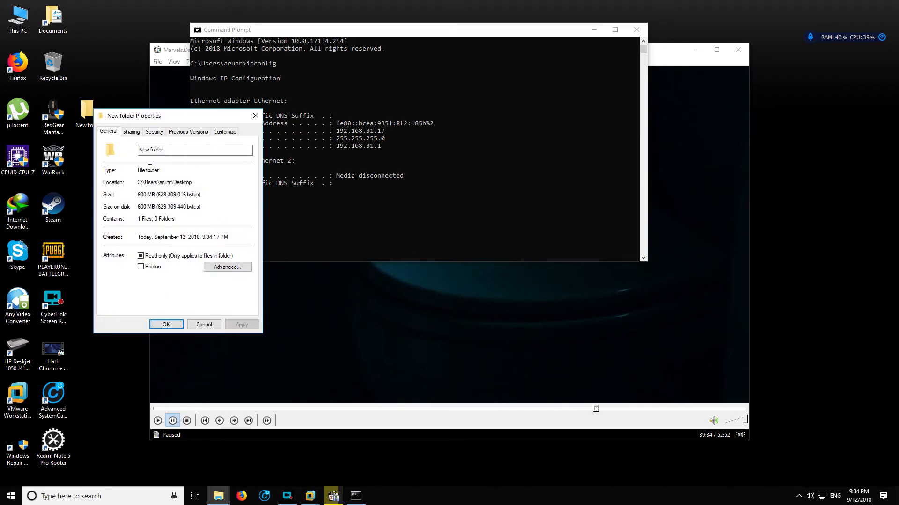
{"action": "left_click", "coordinate": [131, 132]}
{"action": "left_click", "coordinate": [136, 195]}
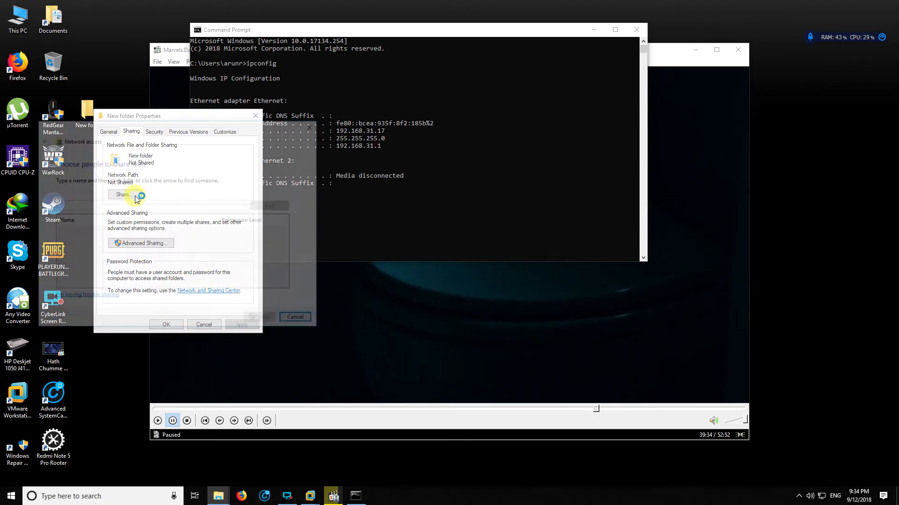
Share the folder with Everyone, set the permission level, and turn on network discovery and file sharing for all public networks
{"action": "left_click", "coordinate": [245, 205]}
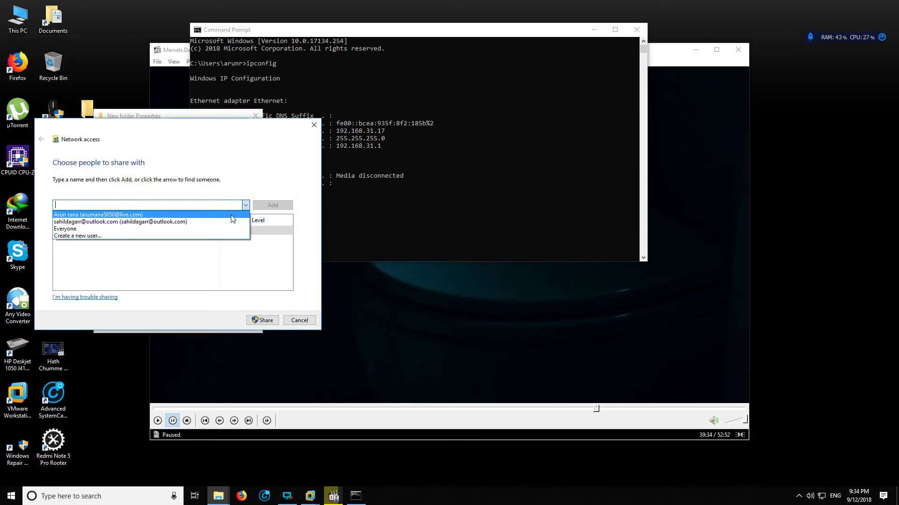
{"action": "left_click", "coordinate": [206, 228]}
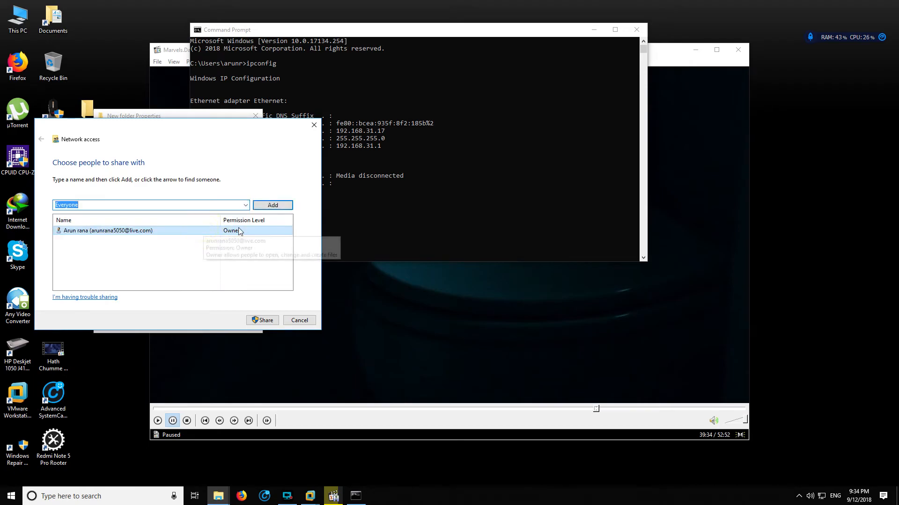
{"action": "left_click", "coordinate": [278, 210]}
{"action": "left_click", "coordinate": [239, 239]}
{"action": "left_click", "coordinate": [262, 252]}
{"action": "left_click", "coordinate": [267, 321]}
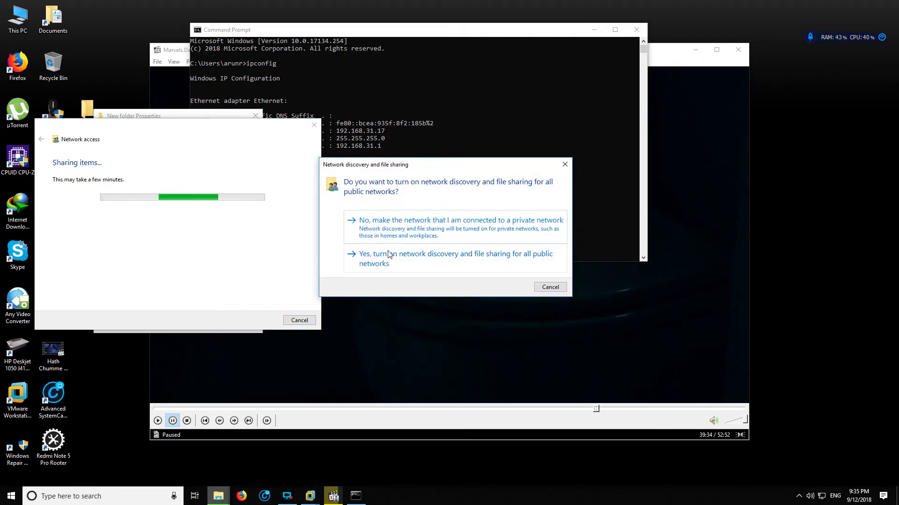
{"action": "left_click", "coordinate": [389, 260]}
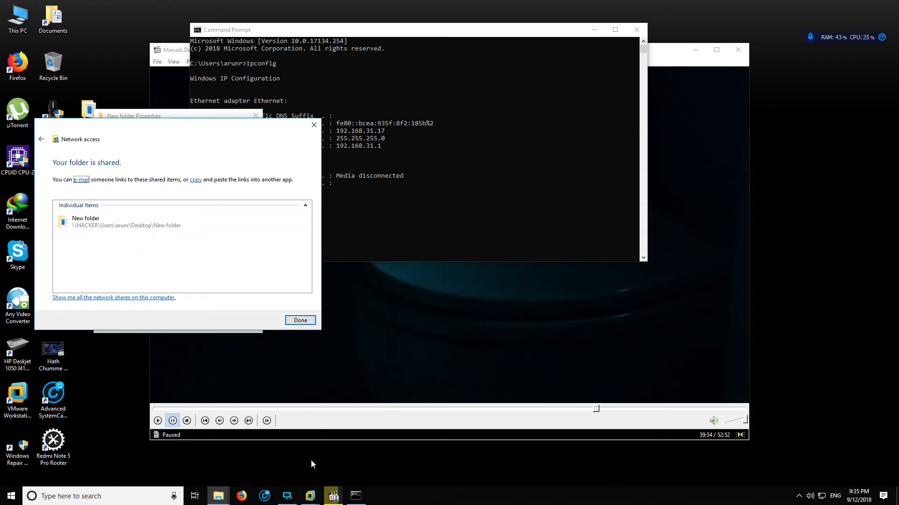
Switch back to the DC and close the command prompt running the continuous ping
{"action": "mouse_move", "coordinate": [310, 496]}
{"action": "left_click", "coordinate": [147, 452]}
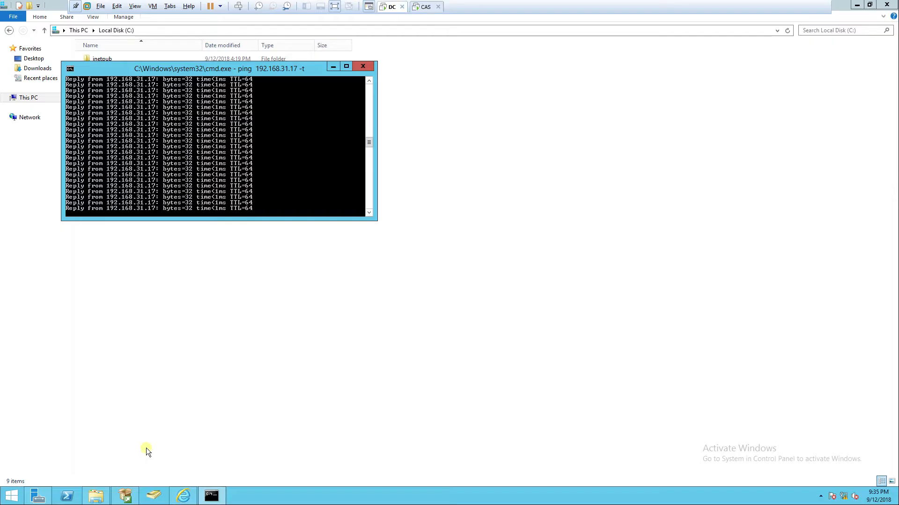
{"action": "left_click", "coordinate": [369, 68]}
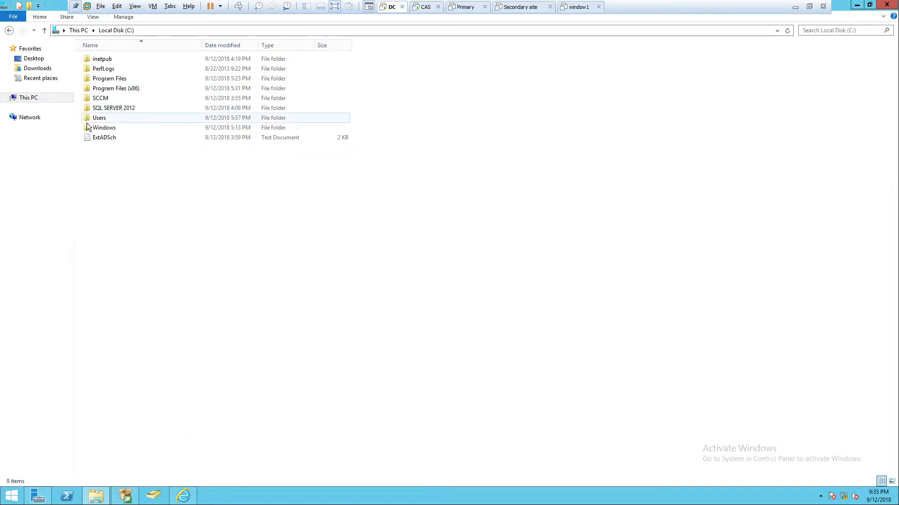
Start mapping network drive Z: on the DC with a folder path beginning \\, and check the shared folder's network path on the host
{"action": "left_click", "coordinate": [27, 97]}
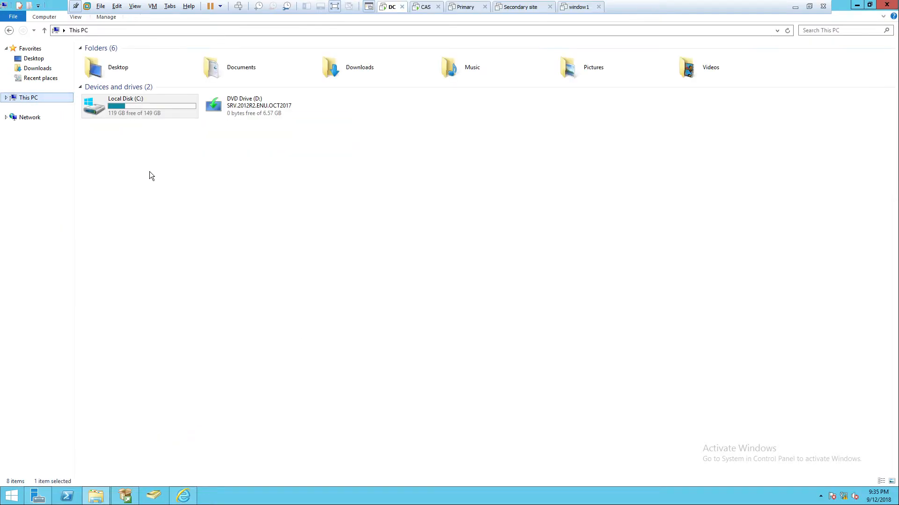
{"action": "left_click", "coordinate": [46, 17]}
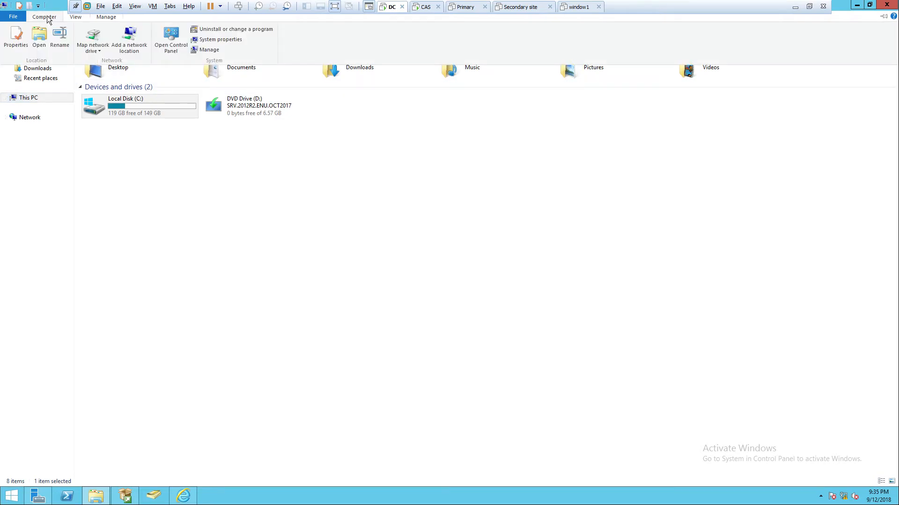
{"action": "left_click", "coordinate": [96, 51]}
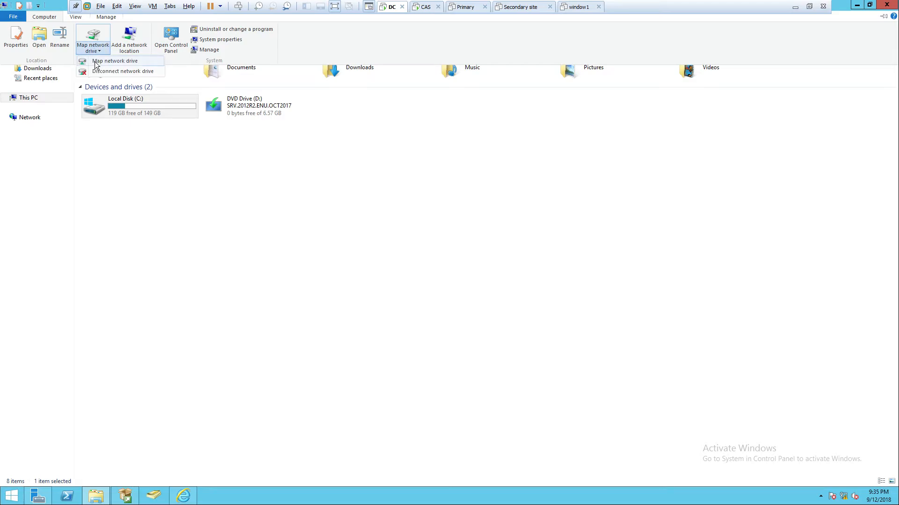
{"action": "left_click", "coordinate": [96, 61]}
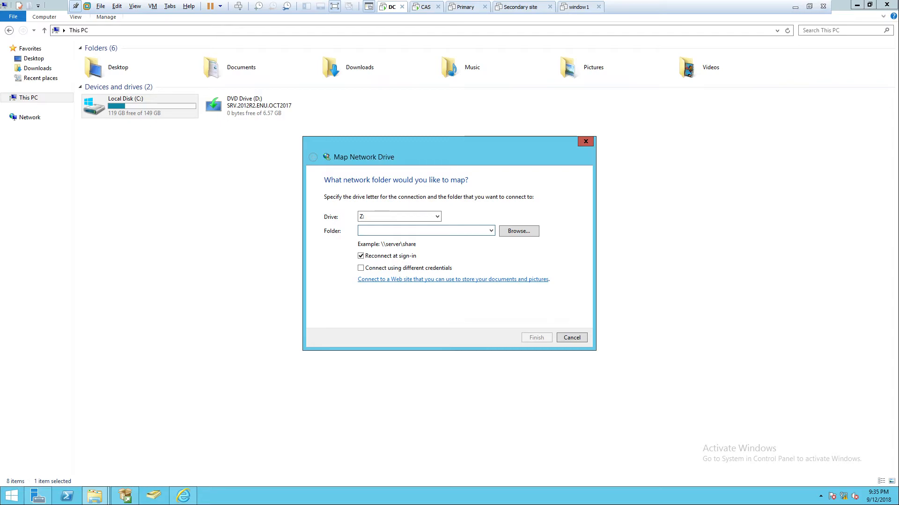
{"action": "type", "text": "\\\\hacker\\"}
{"action": "left_click", "coordinate": [795, 7]}
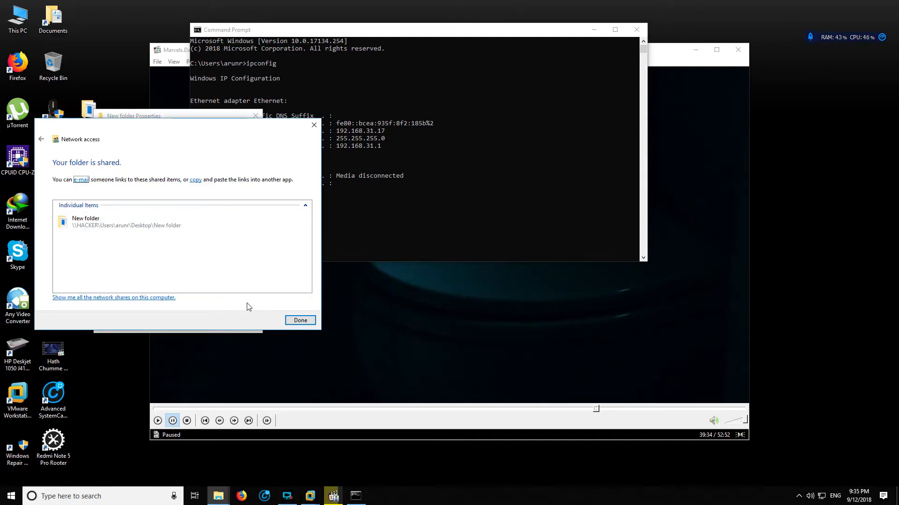
{"action": "mouse_move", "coordinate": [311, 496]}
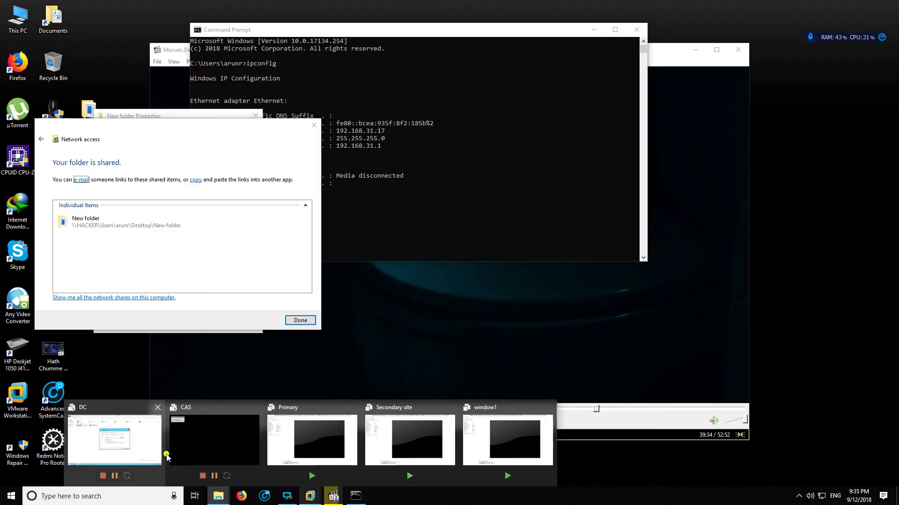
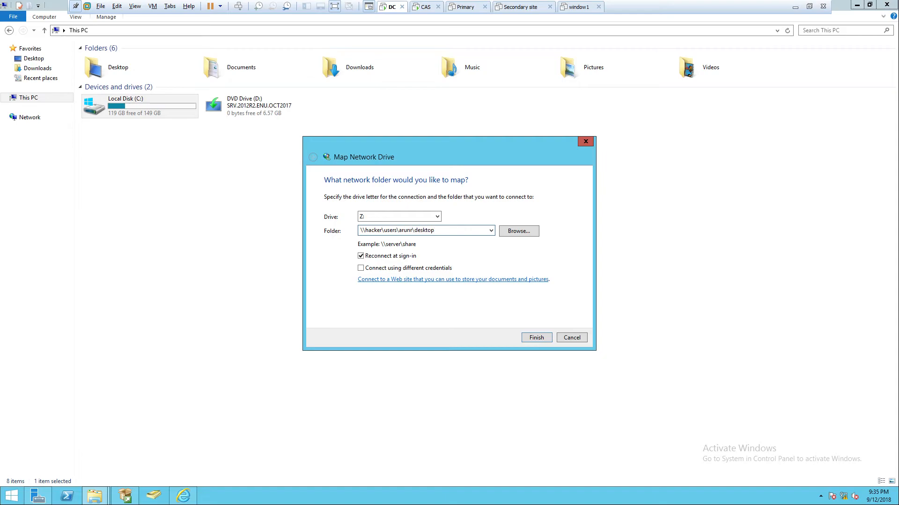
Complete the Z: drive's folder path with new folder, connect to it, and submit the host account's user name and password
{"action": "type", "text": "new folder"}
{"action": "key", "text": "Return"}
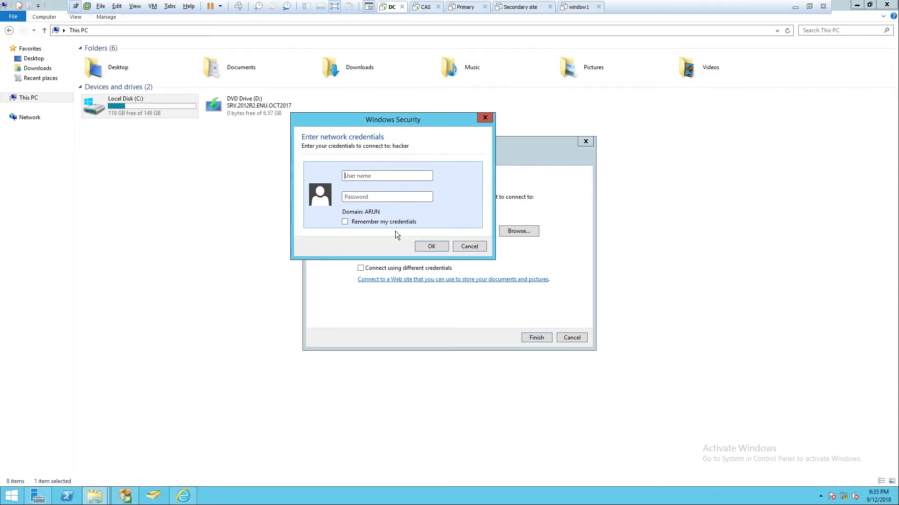
{"action": "type", "text": "arun"}
{"action": "key", "text": "Tab"}
{"action": "type", "text": "••••"}
{"action": "key", "text": "Return"}
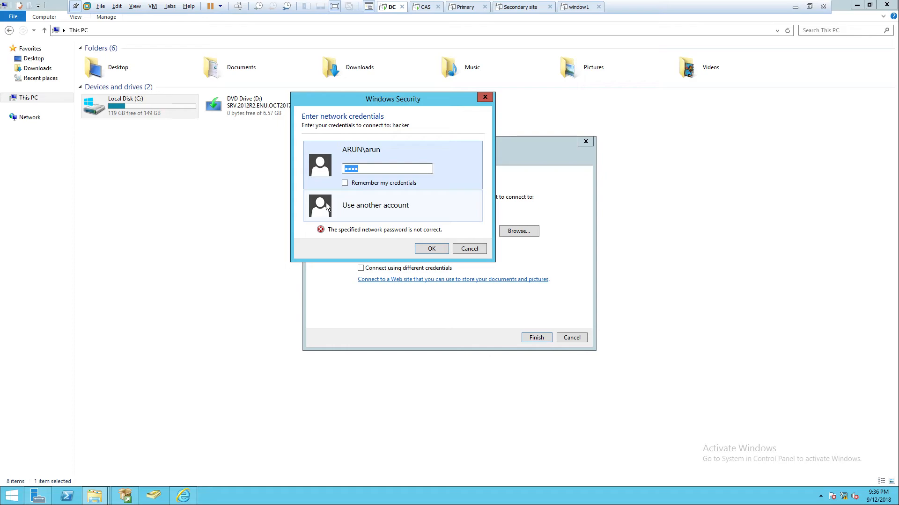
Try to connect to the host share with another account by submitting a different user name, and reopen blank credential fields
{"action": "left_click", "coordinate": [326, 203]}
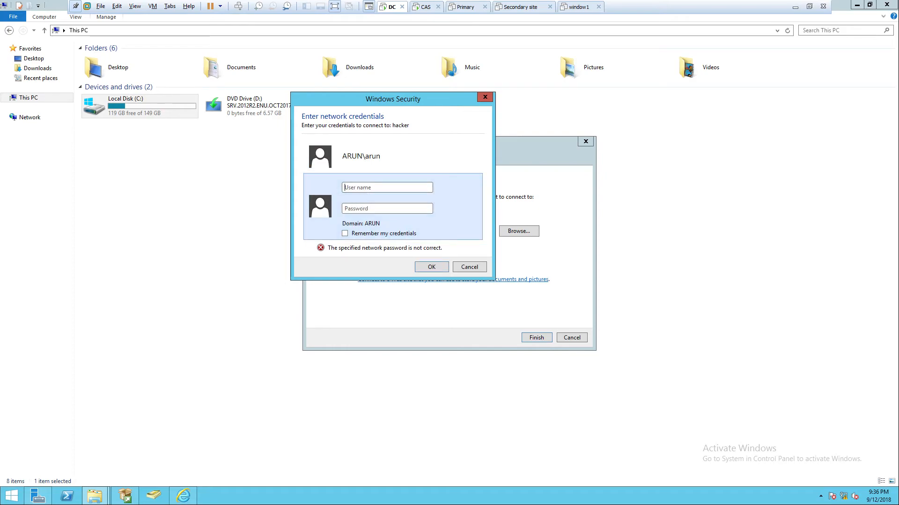
{"action": "type", "text": "arun1"}
{"action": "key", "text": "Return"}
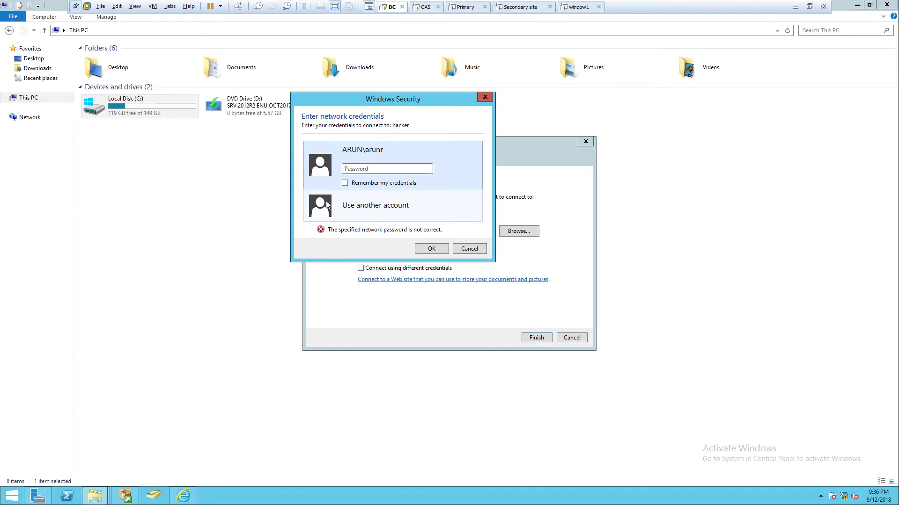
{"action": "left_click", "coordinate": [325, 200]}
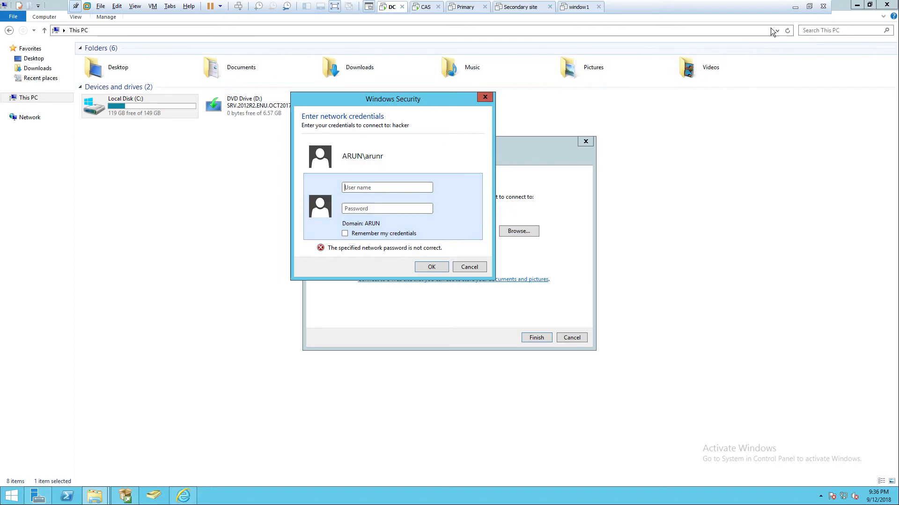
{"action": "left_click", "coordinate": [791, 12]}
{"action": "left_click", "coordinate": [287, 496]}
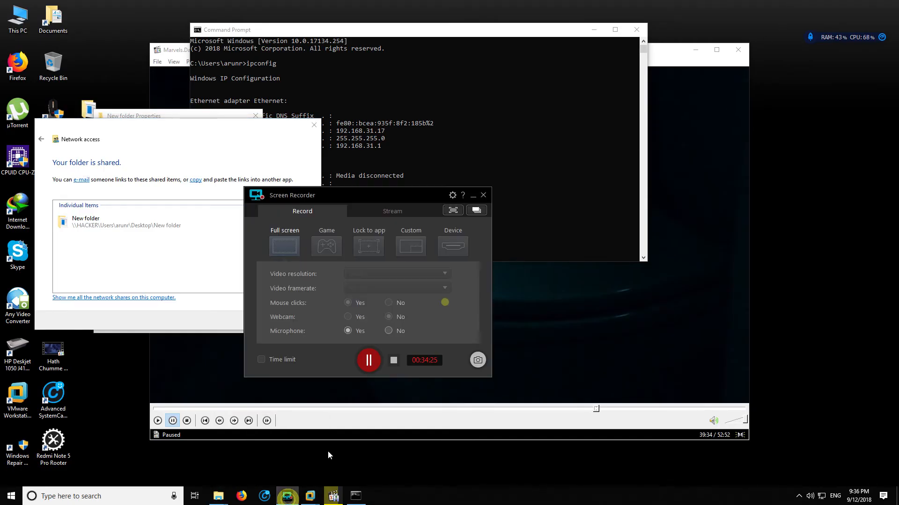
{"action": "left_click", "coordinate": [368, 363]}
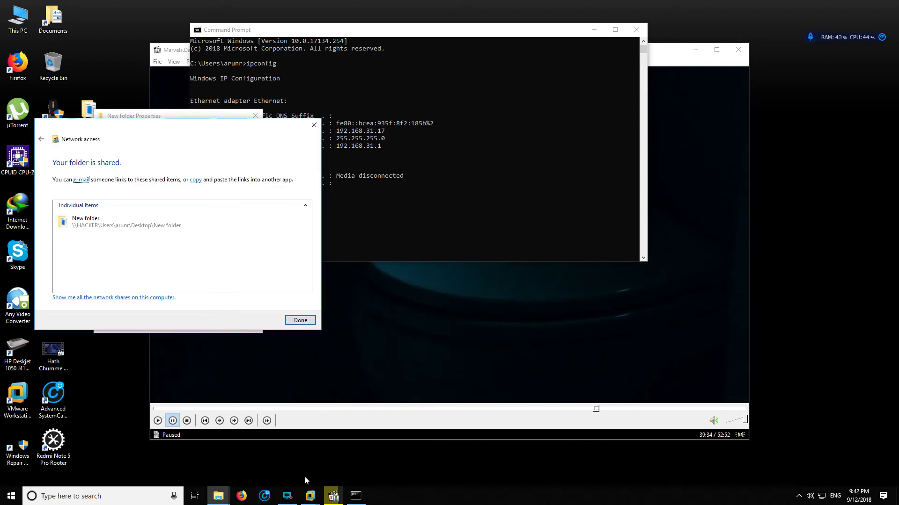
{"action": "left_click", "coordinate": [310, 496]}
Finish the folder sharing wizard on the host and return to the DC, moving the Z: window clear of This PC's drives
{"action": "left_click", "coordinate": [300, 320]}
{"action": "left_click", "coordinate": [310, 495]}
{"action": "left_click", "coordinate": [114, 440]}
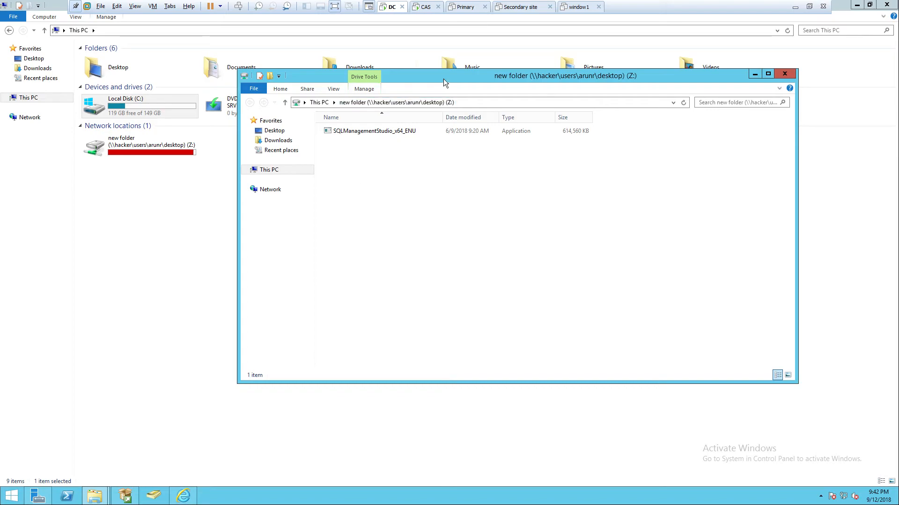
{"action": "left_click_drag", "start_coordinate": [443, 79], "coordinate": [498, 71]}
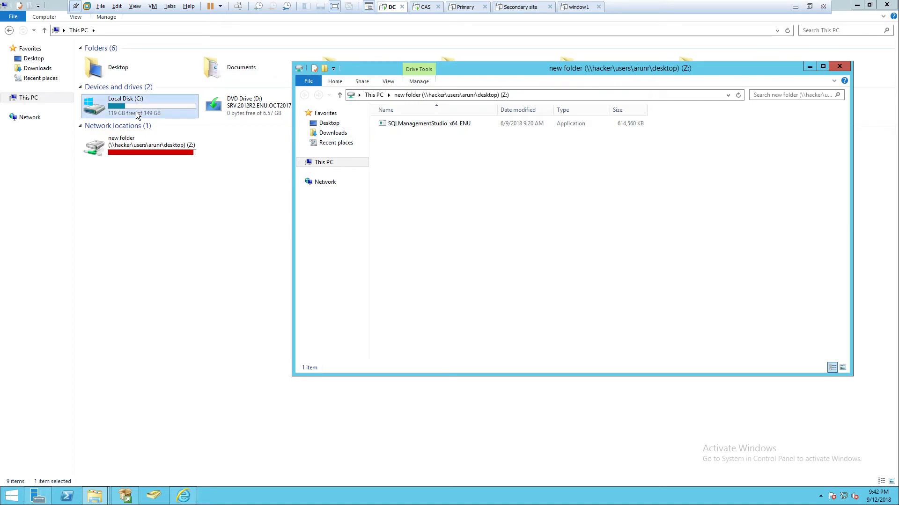
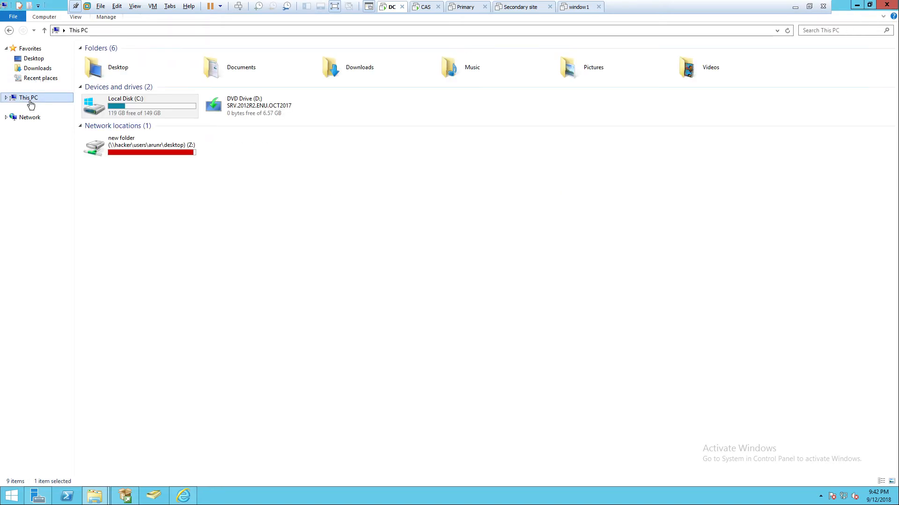
Run the SQL Server 2012 installer from the mapped Z: drive and allow it to make changes to the computer
{"action": "double_click", "coordinate": [131, 148]}
{"action": "double_click", "coordinate": [112, 60]}
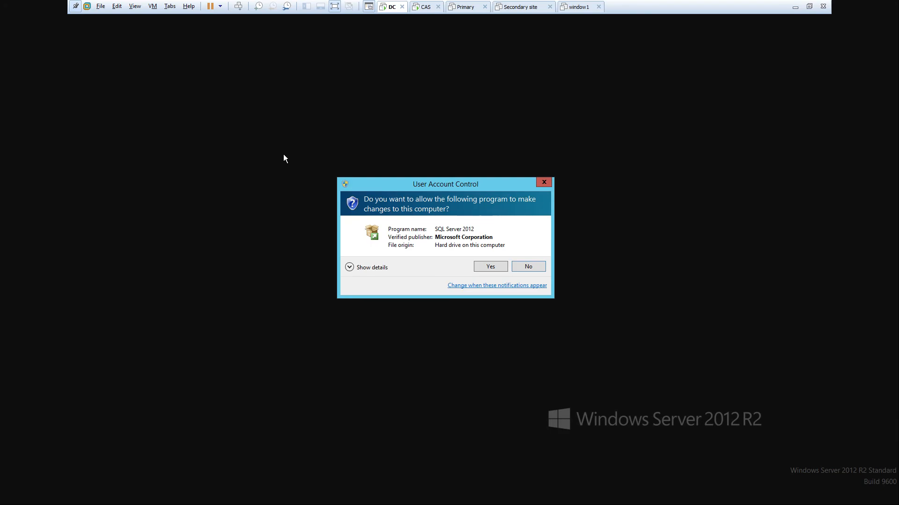
{"action": "left_click", "coordinate": [487, 268]}
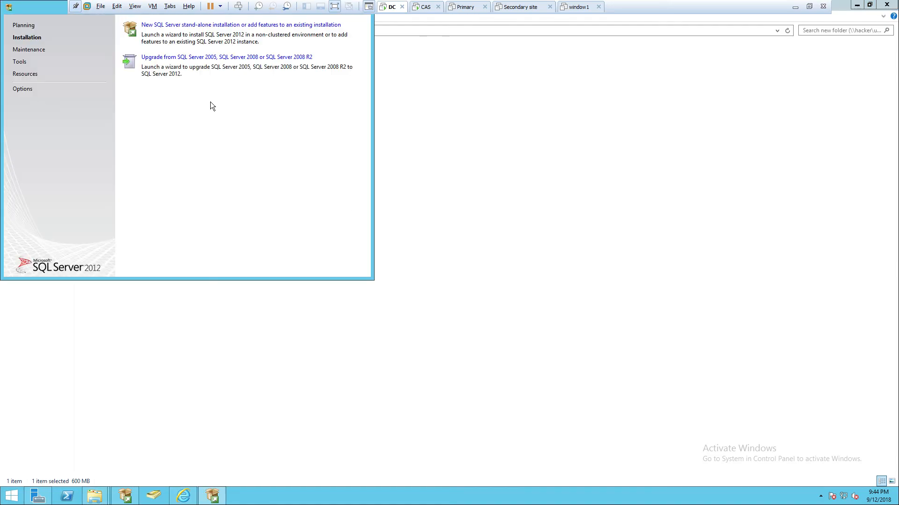
Start a new SQL Server stand-alone installation and continue past the Product Updates page
{"action": "left_click", "coordinate": [149, 26]}
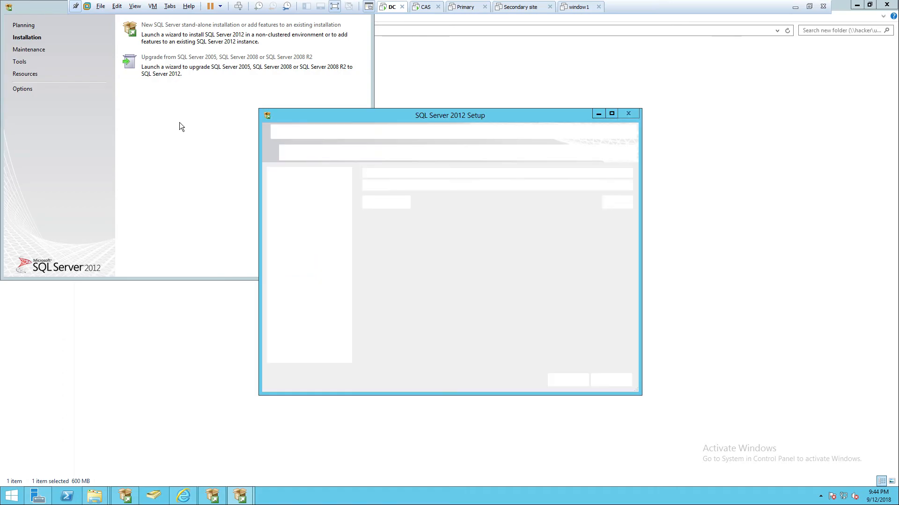
{"action": "left_click_drag", "start_coordinate": [317, 114], "coordinate": [287, 121]}
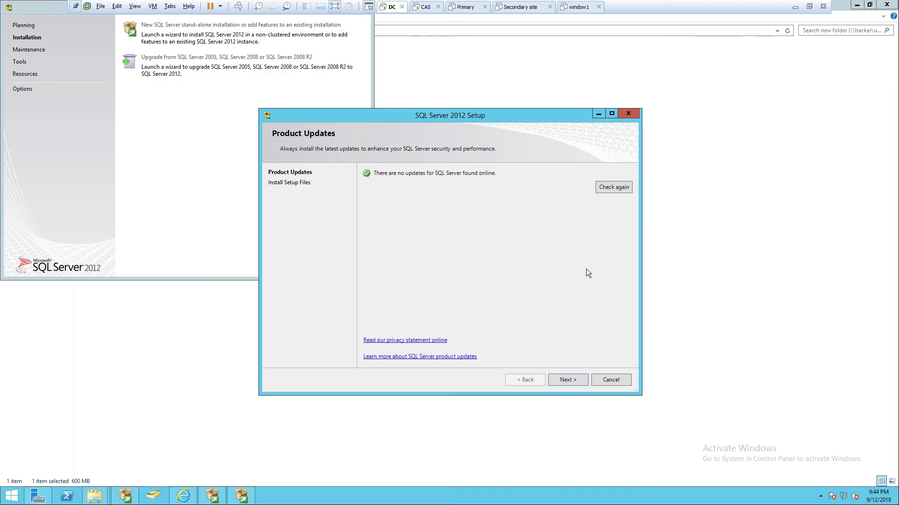
{"action": "left_click", "coordinate": [558, 375]}
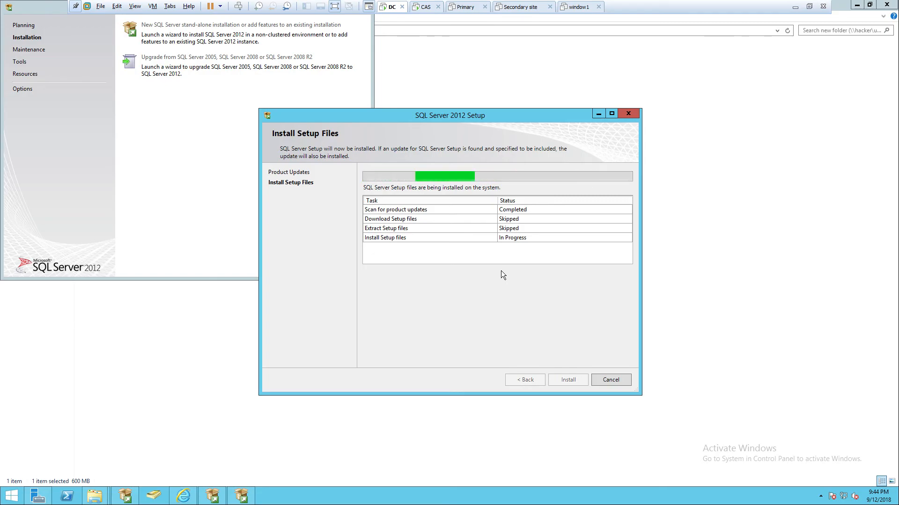
Open Internet Explorer, postpone its first-run setup, search the web for window adk 7, and maximize the browser
{"action": "left_click", "coordinate": [183, 495]}
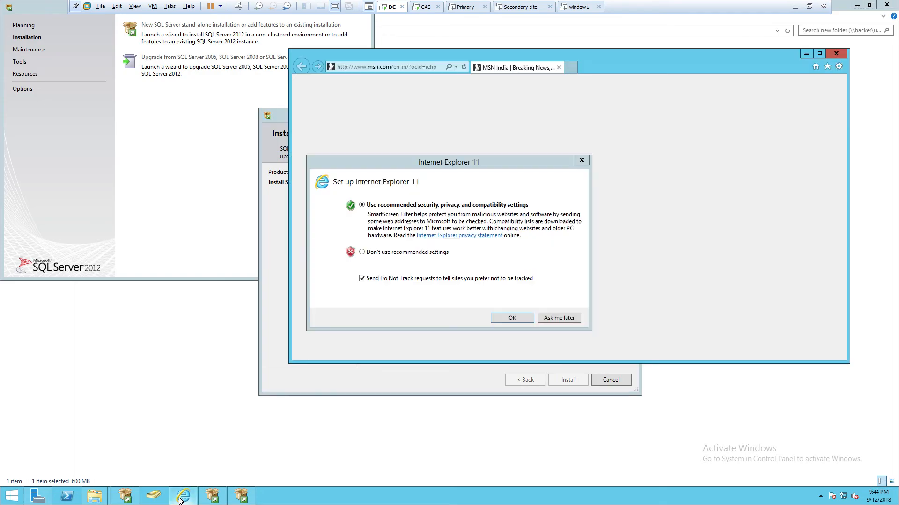
{"action": "left_click", "coordinate": [558, 316]}
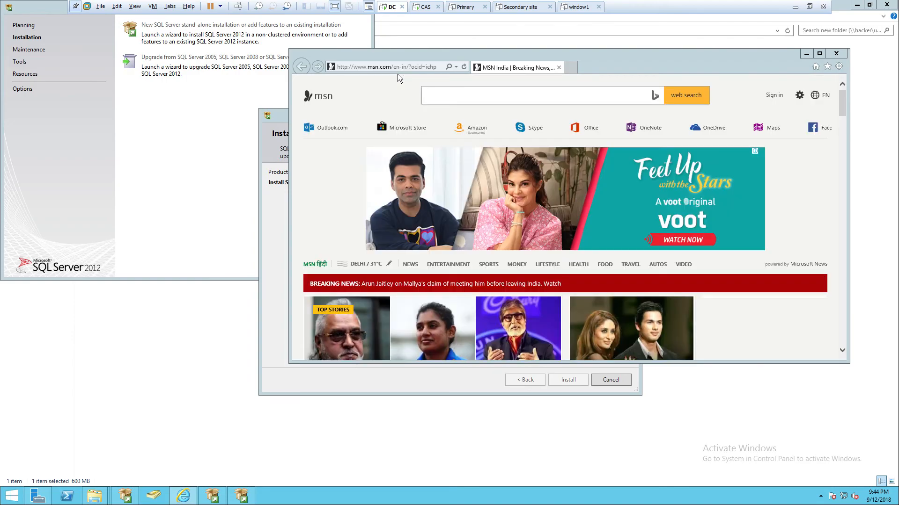
{"action": "left_click", "coordinate": [398, 66]}
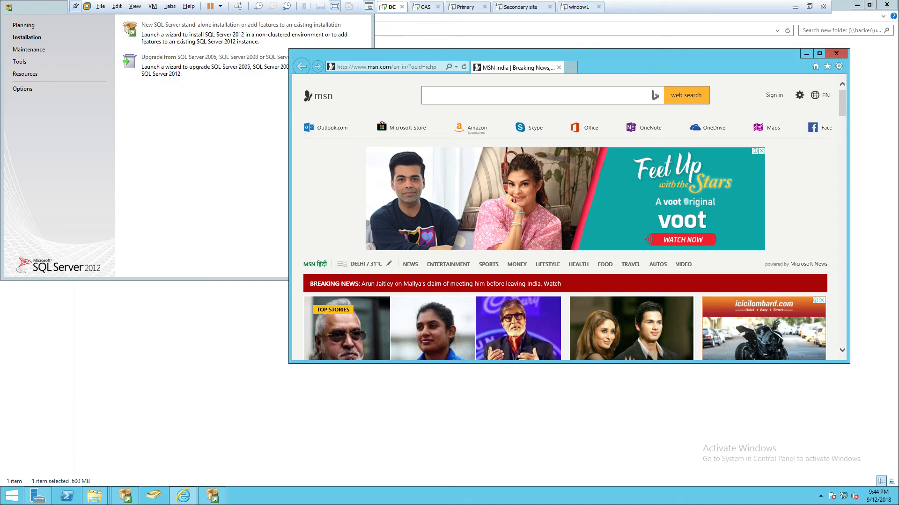
{"action": "type", "text": "window adk 7"}
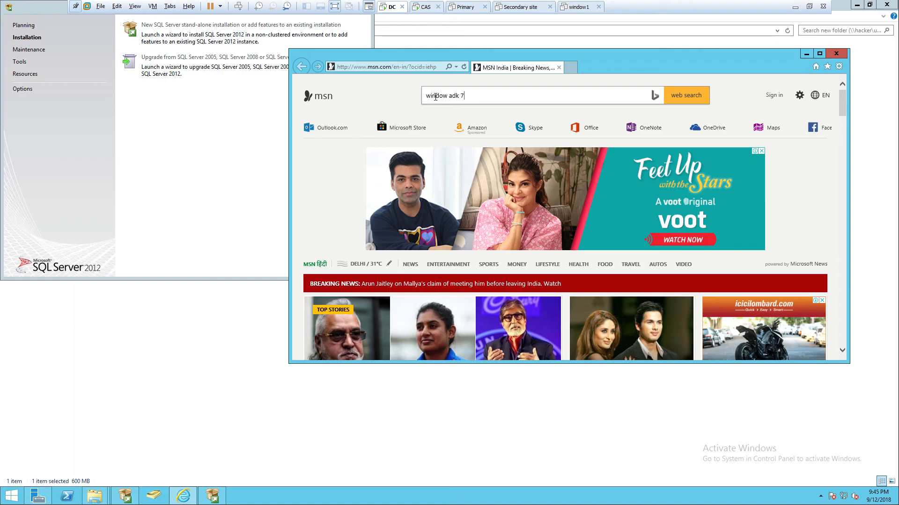
{"action": "key", "text": "Return"}
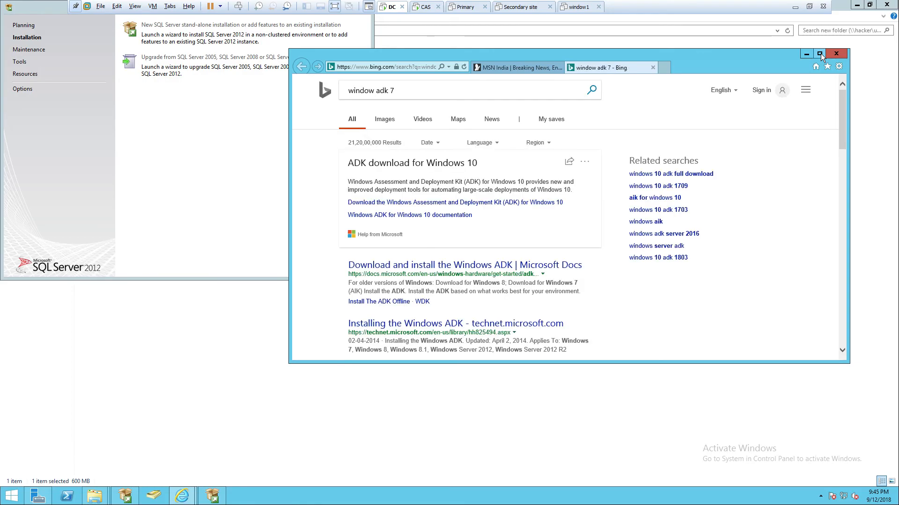
{"action": "left_click", "coordinate": [819, 54]}
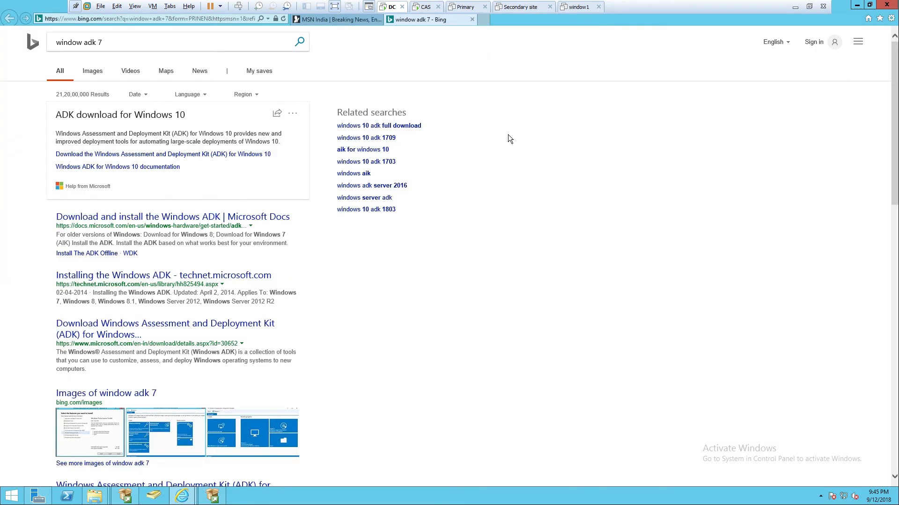
Open the Microsoft Docs page on installing the Windows ADK and open its AIK for Windows 7 link in a new tab
{"action": "left_click", "coordinate": [139, 216]}
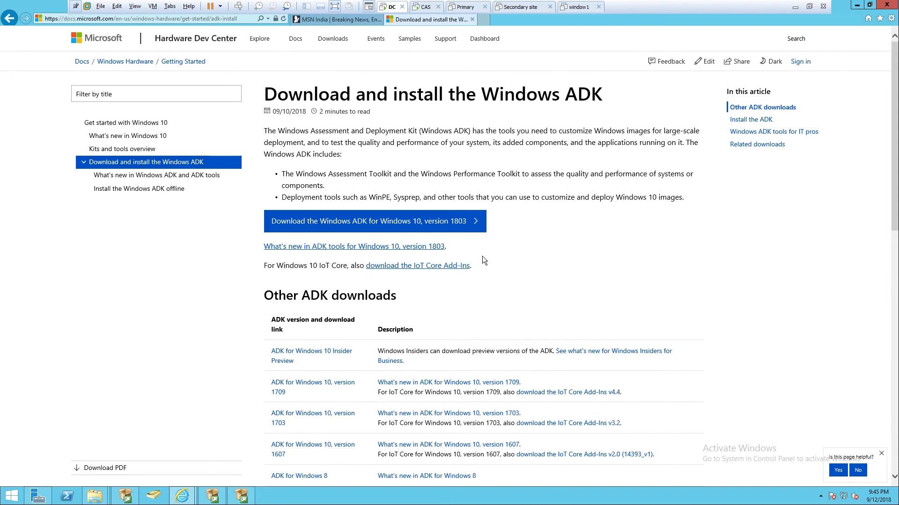
{"action": "scroll", "coordinate": [482, 257], "scroll_direction": "down", "scroll_amount": 3}
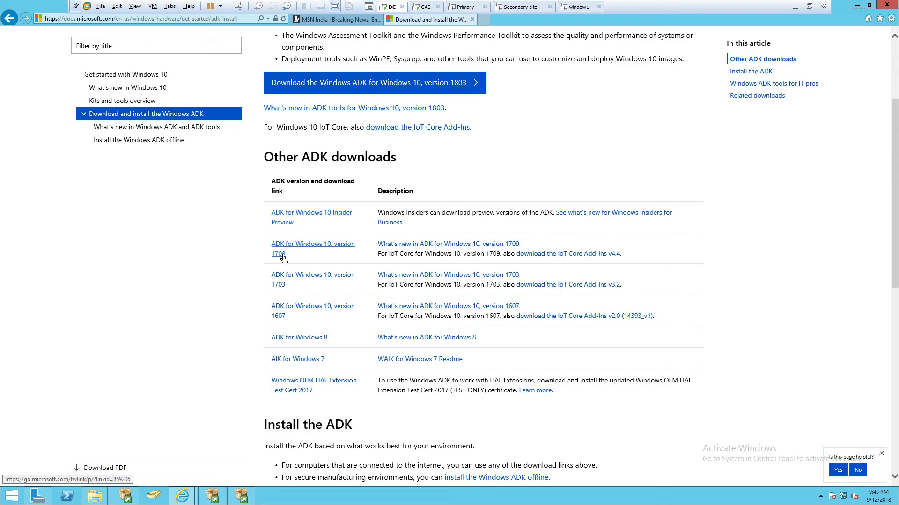
{"action": "right_click", "coordinate": [291, 358]}
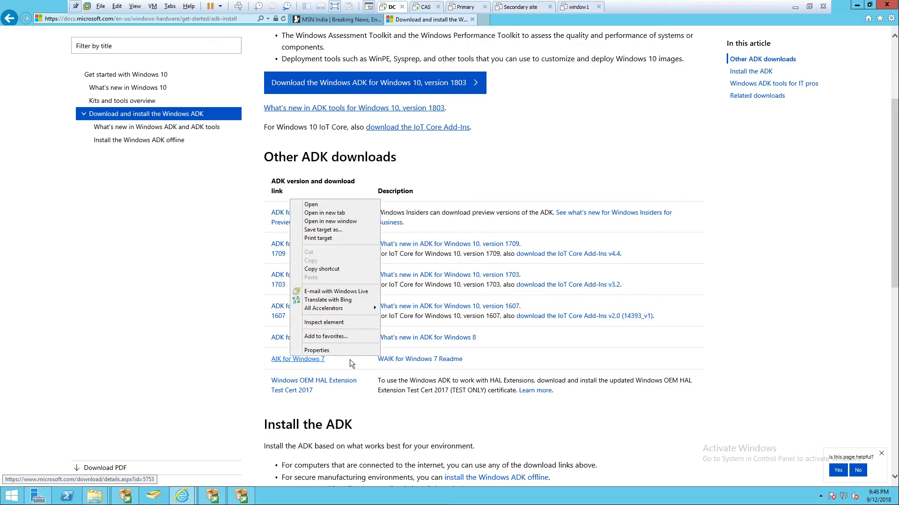
{"action": "right_click", "coordinate": [301, 360]}
{"action": "left_click", "coordinate": [355, 219]}
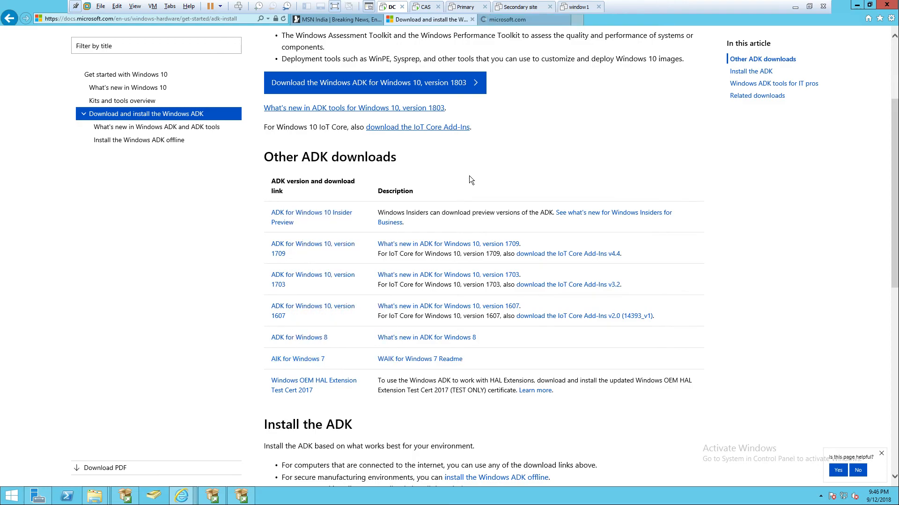
Request the English download of the Windows Automated Installation Kit for Windows 7 from its download page
{"action": "left_click", "coordinate": [523, 21]}
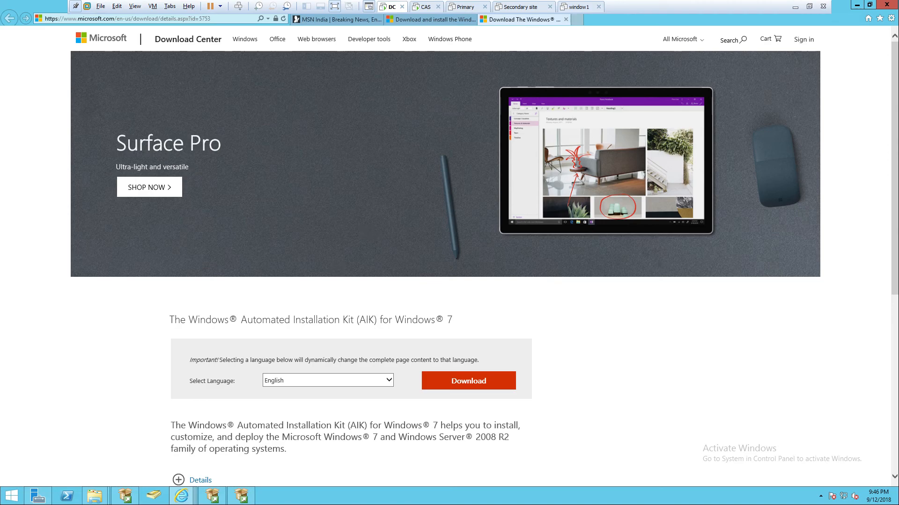
{"action": "scroll", "coordinate": [114, 319], "scroll_direction": "down", "scroll_amount": 1}
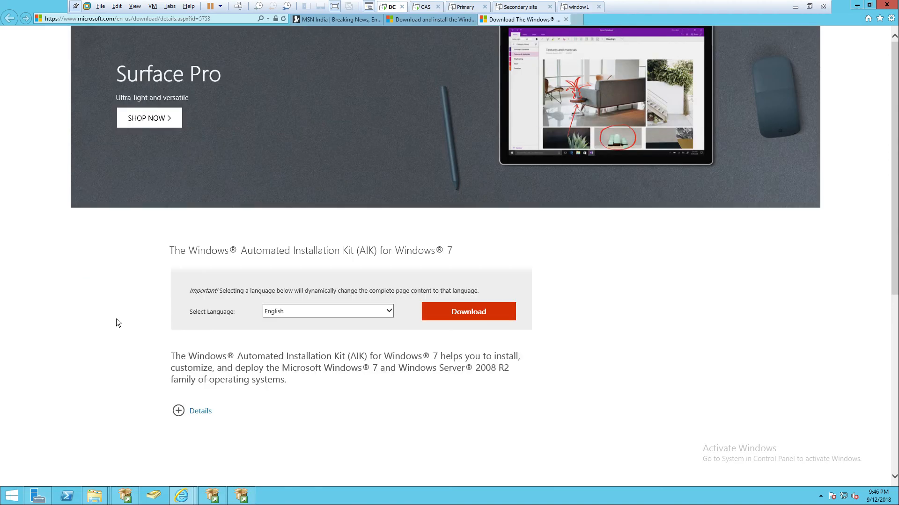
{"action": "left_click", "coordinate": [482, 317]}
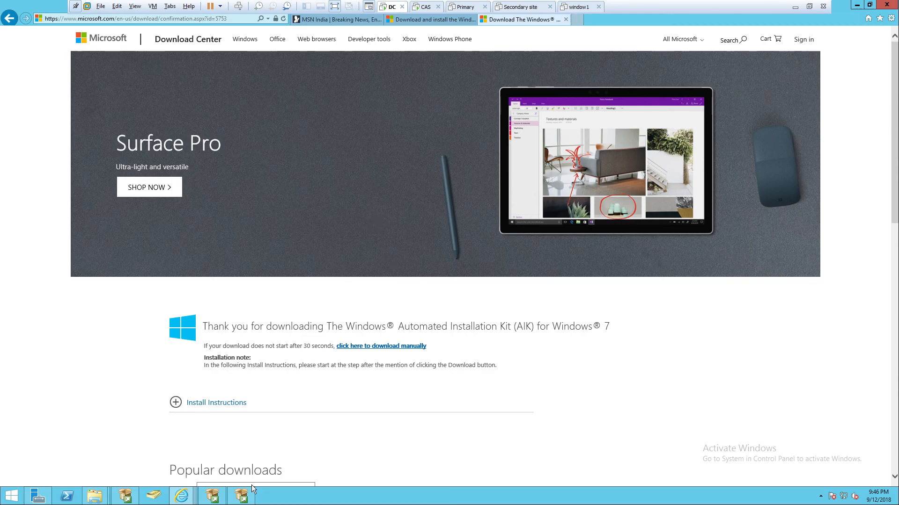
Return to SQL Server 2012 Setup, proceed with a new installation, and accept the license terms
{"action": "left_click", "coordinate": [241, 496]}
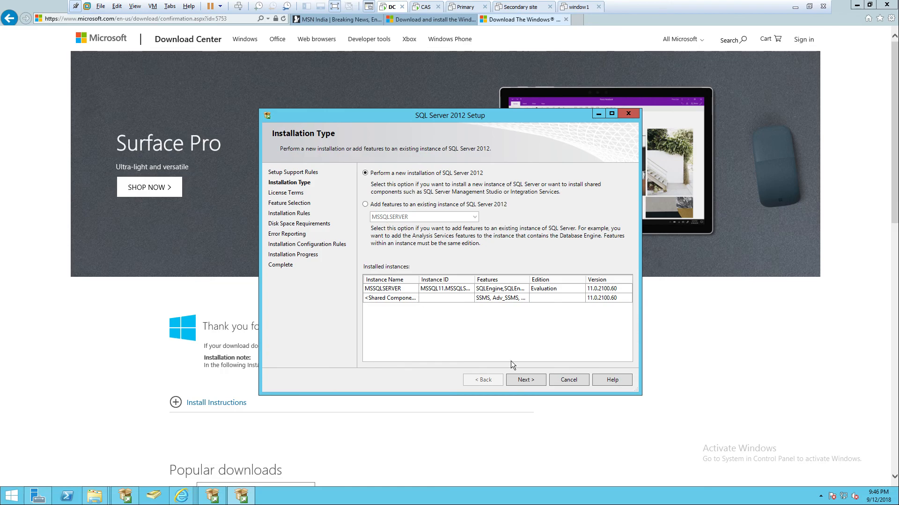
{"action": "left_click", "coordinate": [529, 380]}
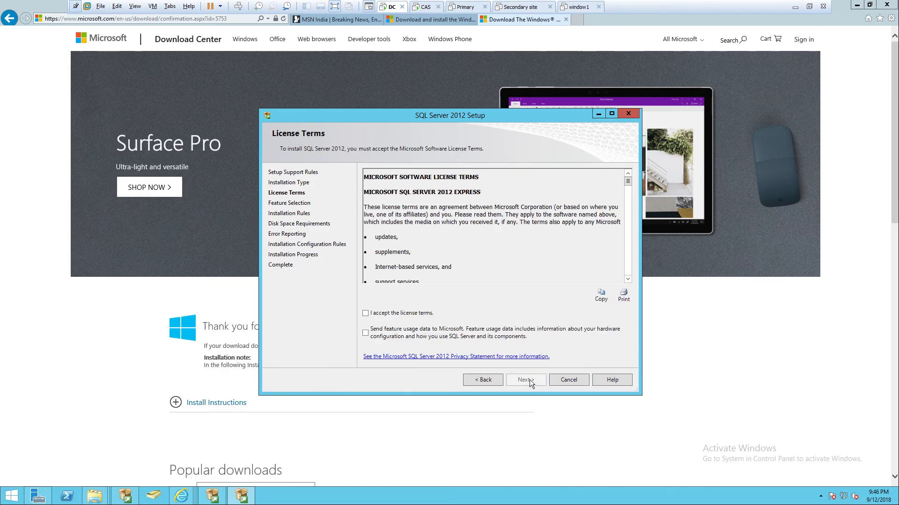
{"action": "left_click", "coordinate": [409, 314]}
{"action": "left_click", "coordinate": [515, 380]}
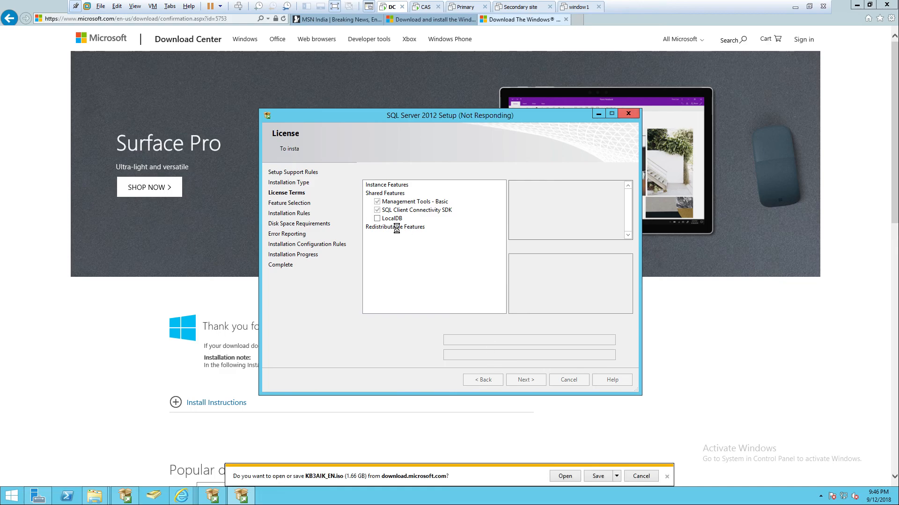
Save the KB3AIK_EN.iso file offered by the browser
{"action": "left_click", "coordinate": [592, 476]}
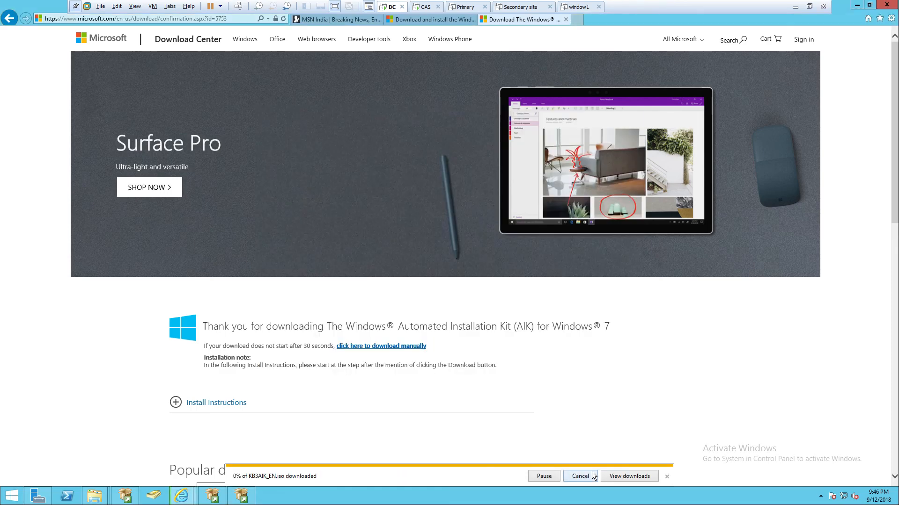
Select all SQL Server features including LocalDB and continue past Error Reporting without sending error reports
{"action": "left_click", "coordinate": [237, 499]}
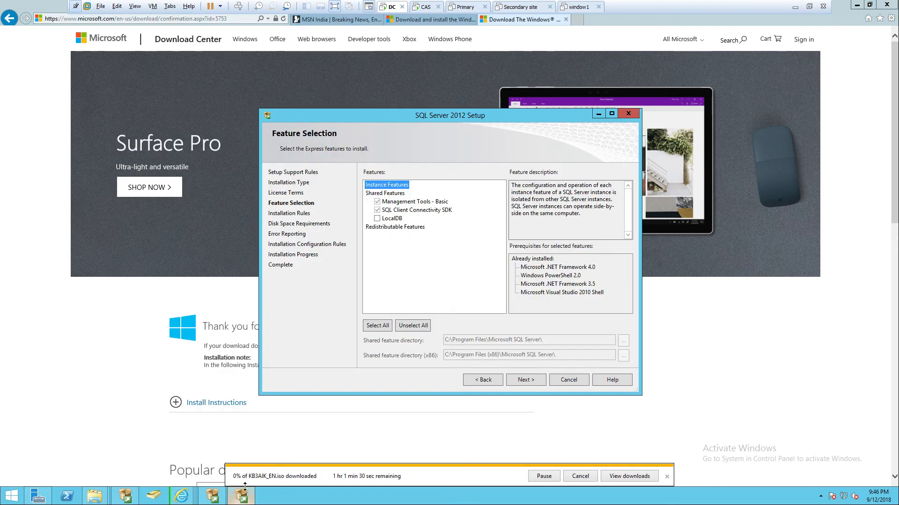
{"action": "left_click", "coordinate": [375, 326]}
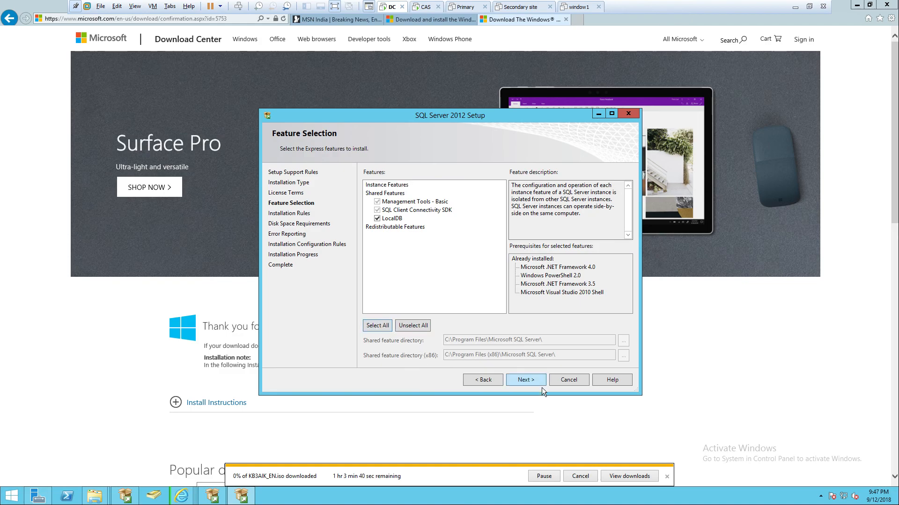
{"action": "left_click", "coordinate": [524, 382]}
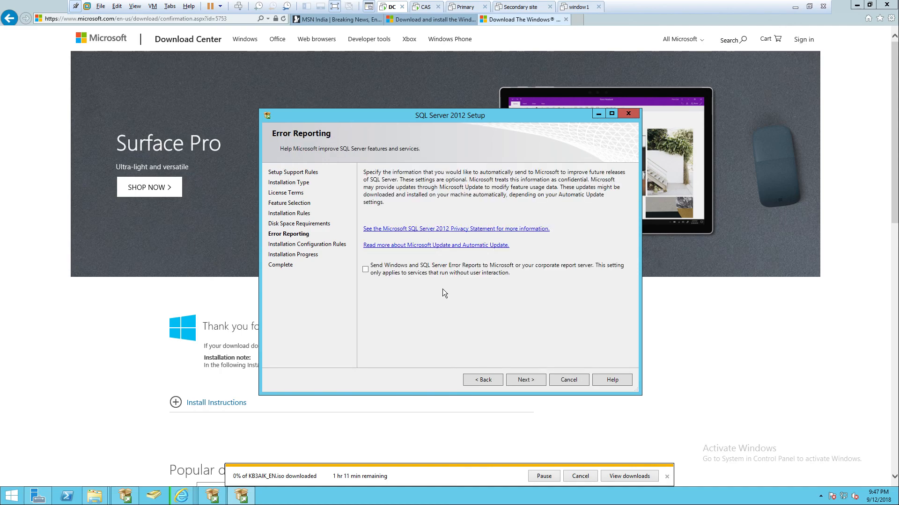
{"action": "left_click", "coordinate": [536, 380]}
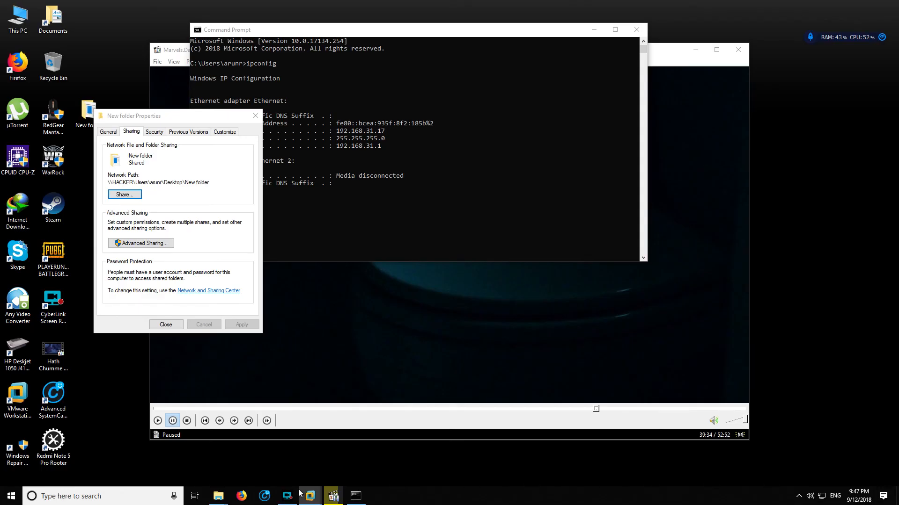
{"action": "left_click", "coordinate": [287, 495]}
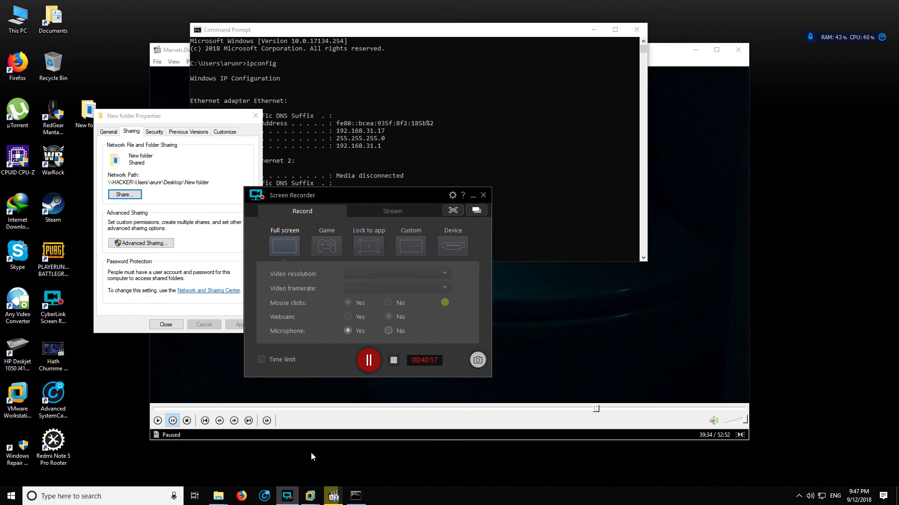
{"action": "mouse_move", "coordinate": [311, 497]}
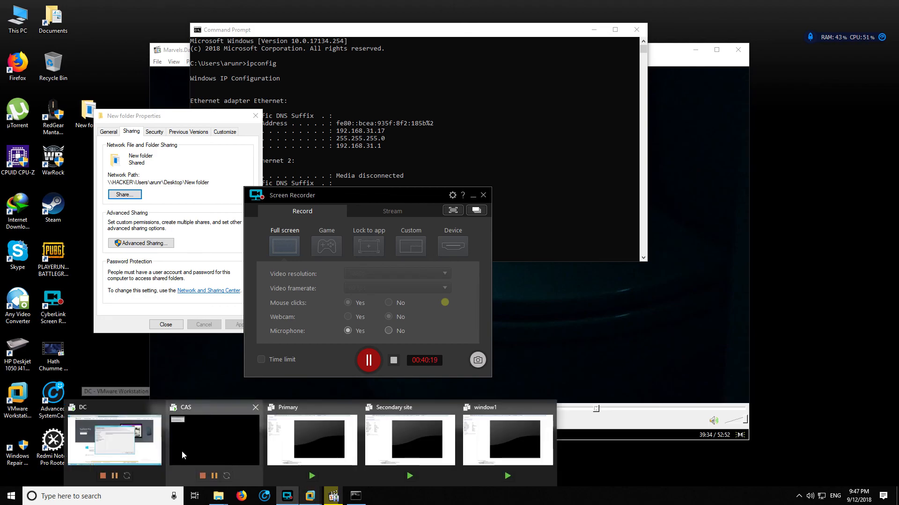
{"action": "mouse_move", "coordinate": [148, 457]}
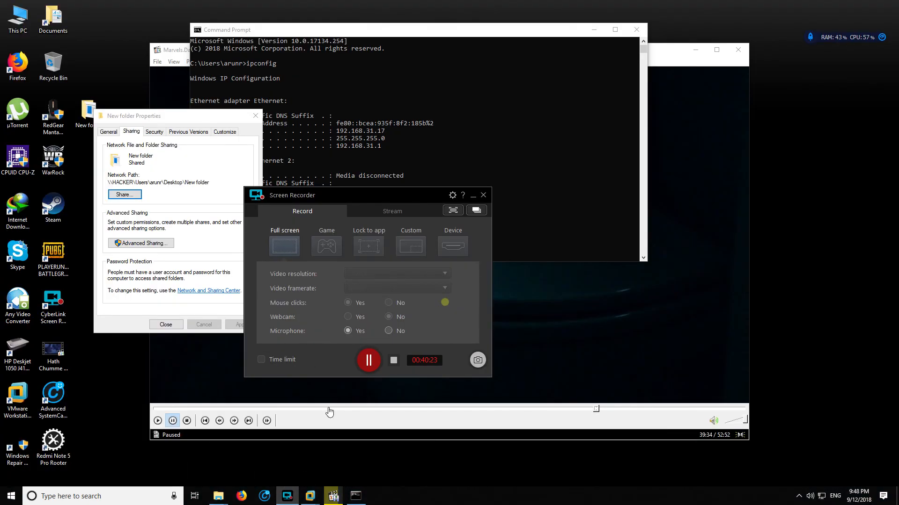
{"action": "left_click_drag", "start_coordinate": [367, 200], "coordinate": [379, 168]}
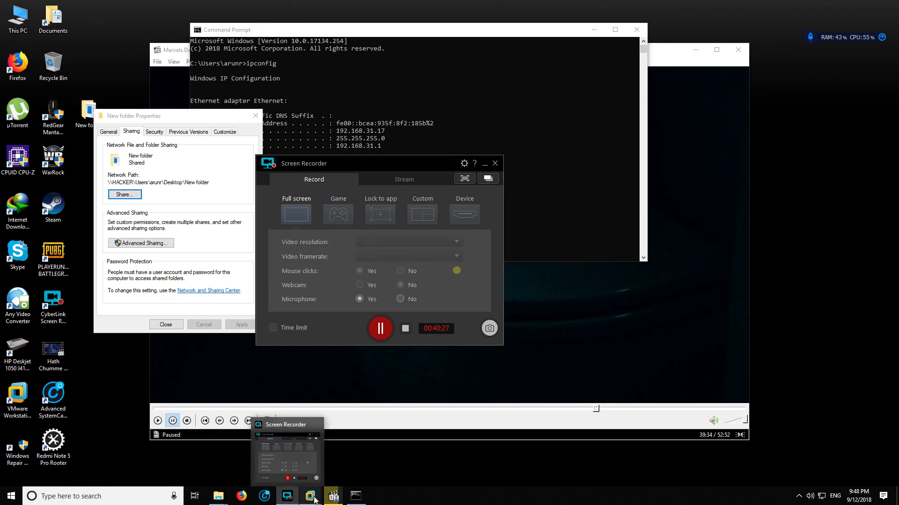
Check the SQL Server installation progress on the DC, and minimize the virtual machine window
{"action": "left_click", "coordinate": [130, 452]}
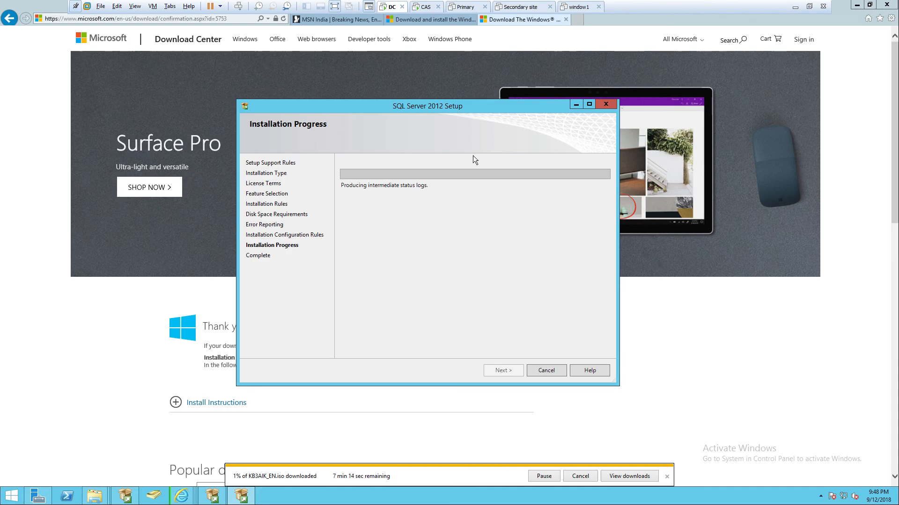
{"action": "left_click_drag", "start_coordinate": [368, 108], "coordinate": [362, 97]}
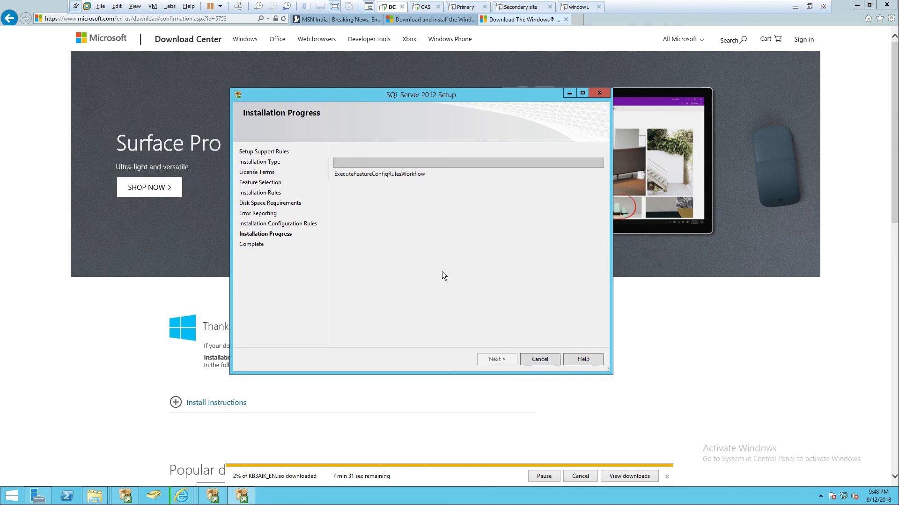
{"action": "left_click", "coordinate": [796, 8]}
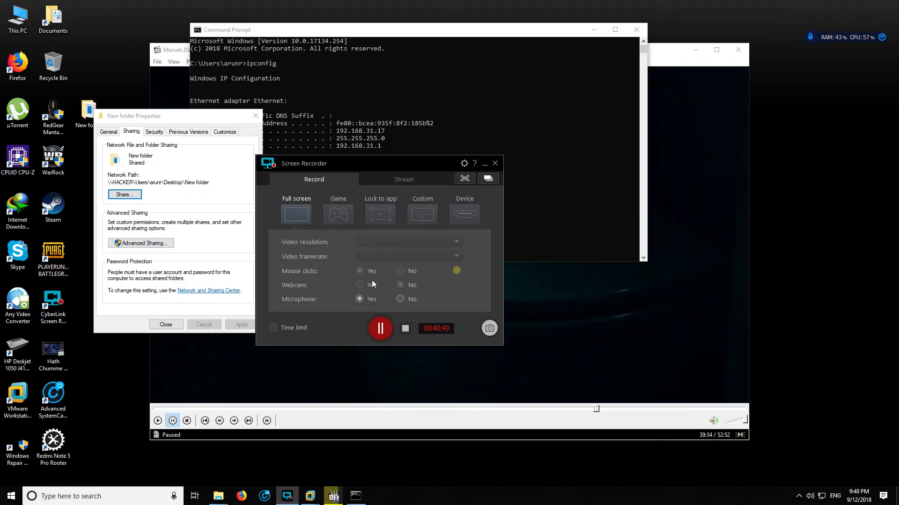